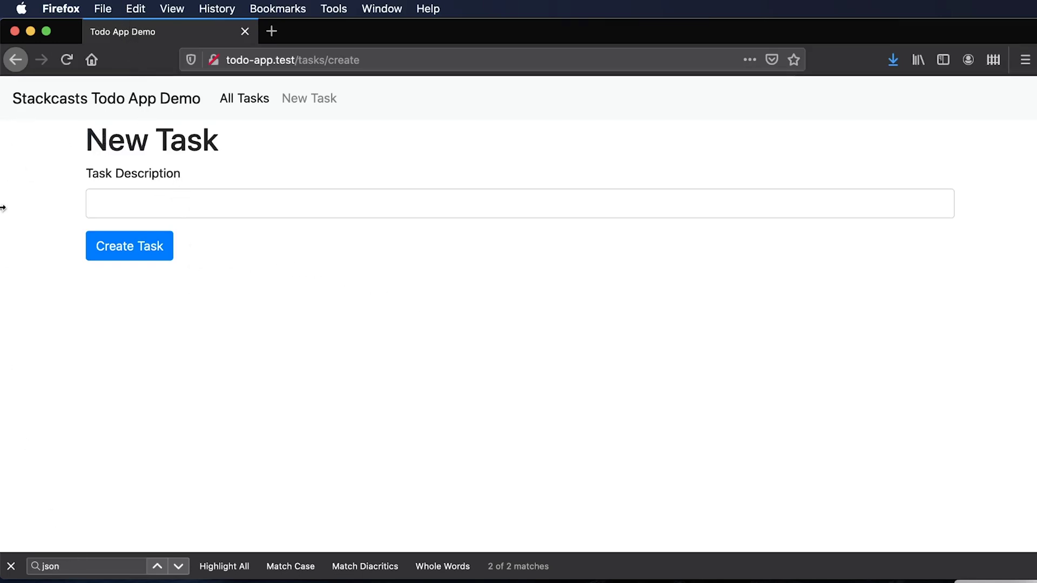
Create a task described 'new task' using the New Task form on the All Tasks page
{"action": "left_click", "coordinate": [235, 99]}
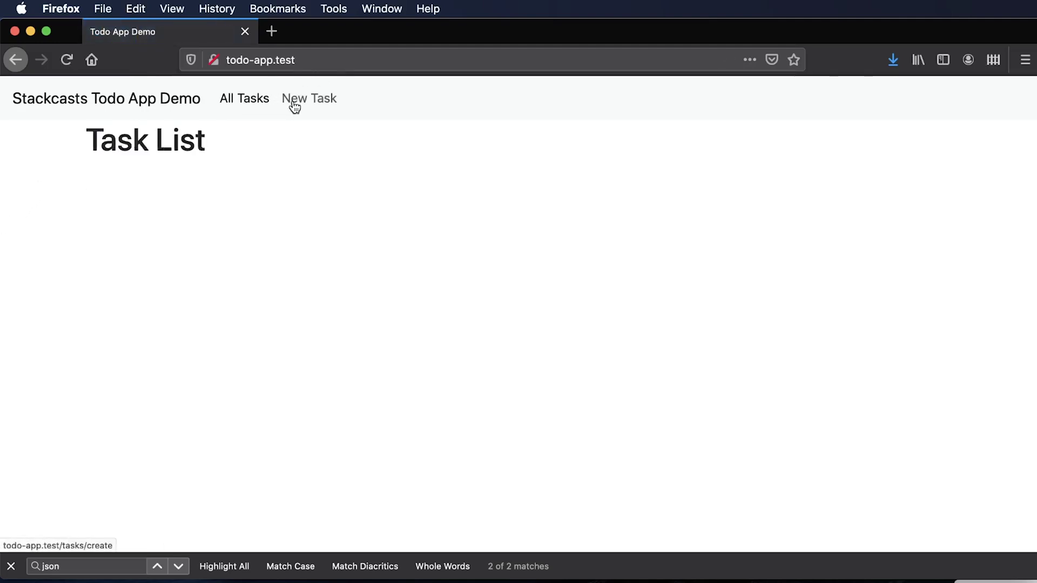
{"action": "left_click", "coordinate": [309, 99]}
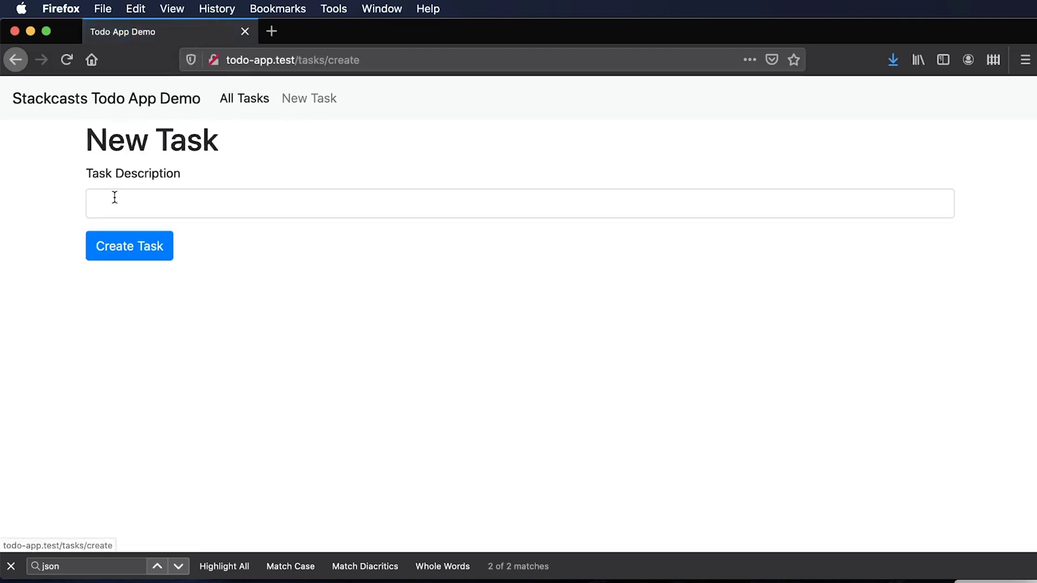
{"action": "left_click", "coordinate": [179, 207]}
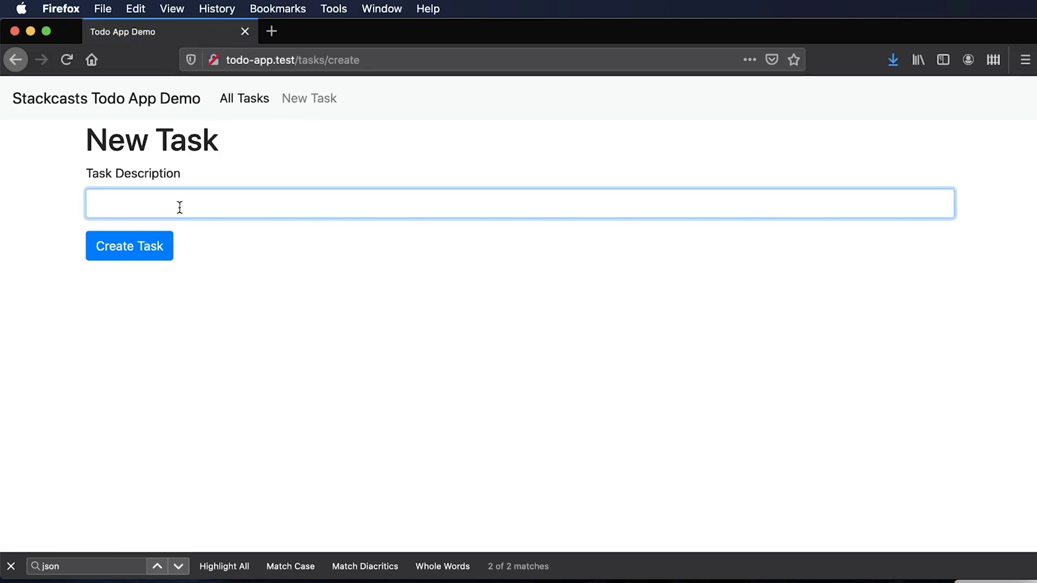
{"action": "type", "text": "ew task"}
{"action": "left_click", "coordinate": [144, 250]}
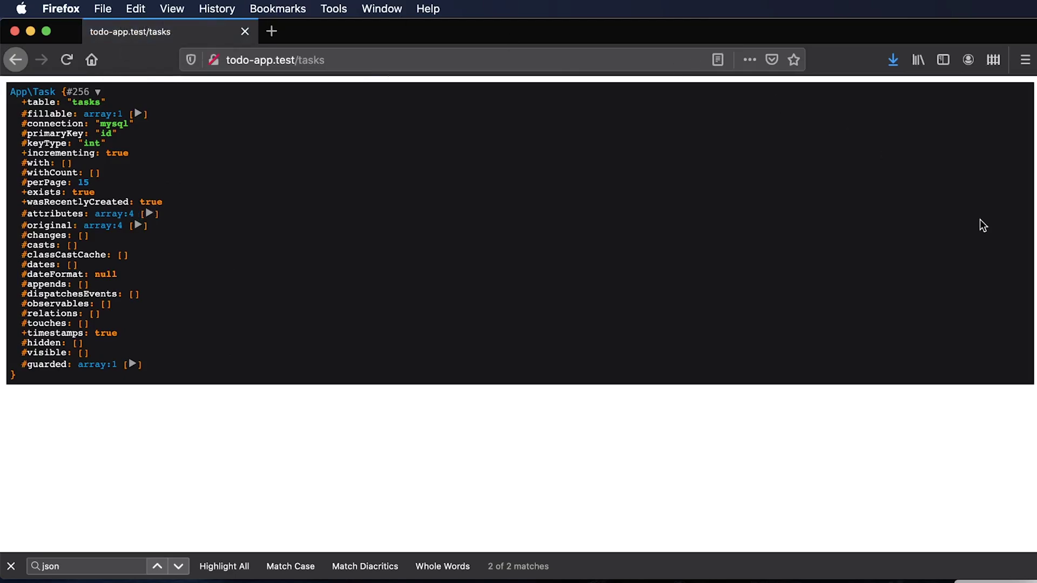
Open TasksController.php in VS Code and select the dd call in its store method
{"action": "left_click", "coordinate": [16, 59]}
{"action": "key", "text": "super+Tab"}
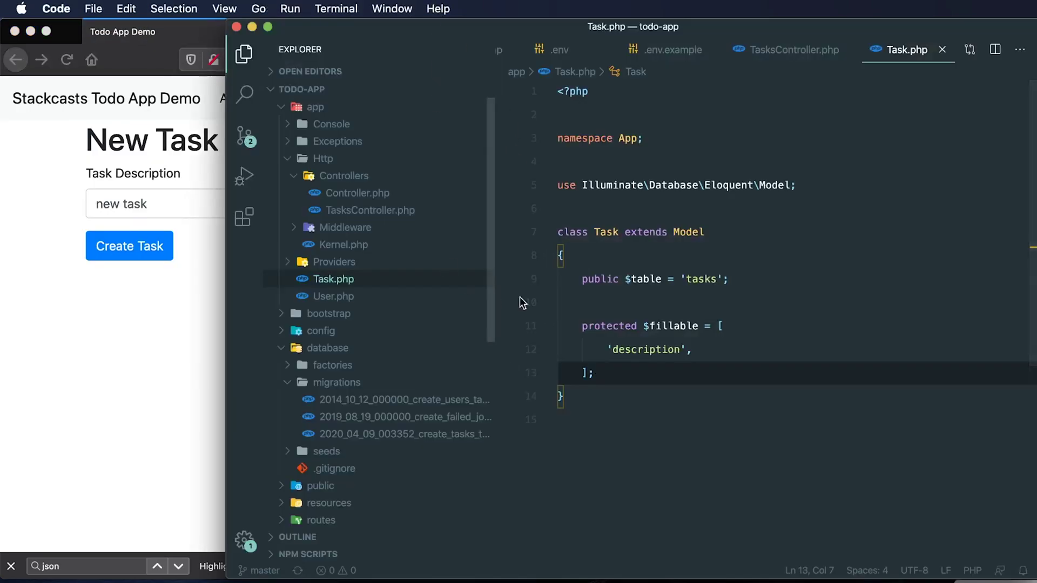
{"action": "left_click", "coordinate": [340, 192]}
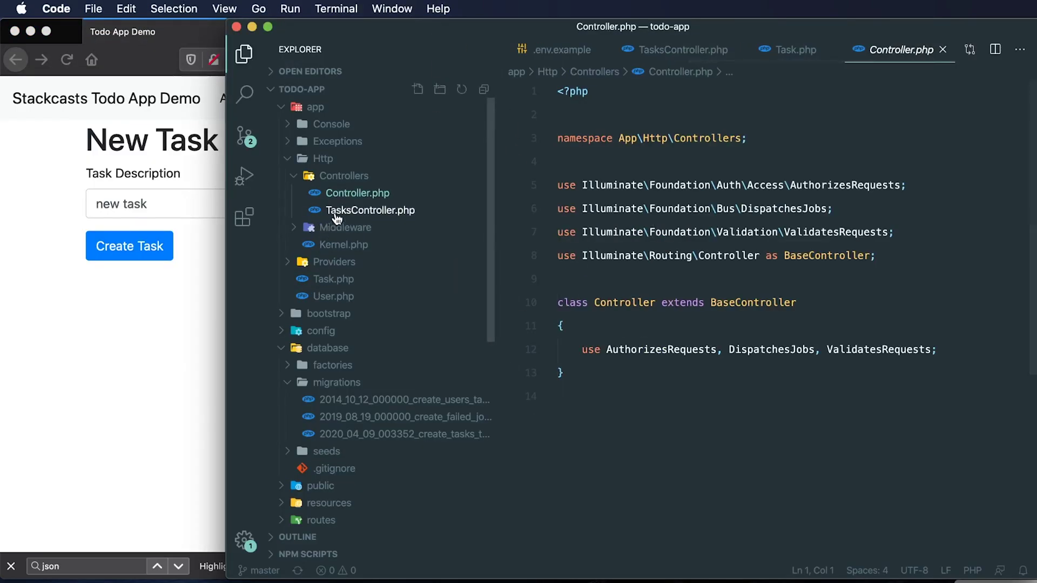
{"action": "left_click", "coordinate": [357, 210]}
{"action": "scroll", "coordinate": [759, 373], "scroll_direction": "down", "scroll_amount": 2}
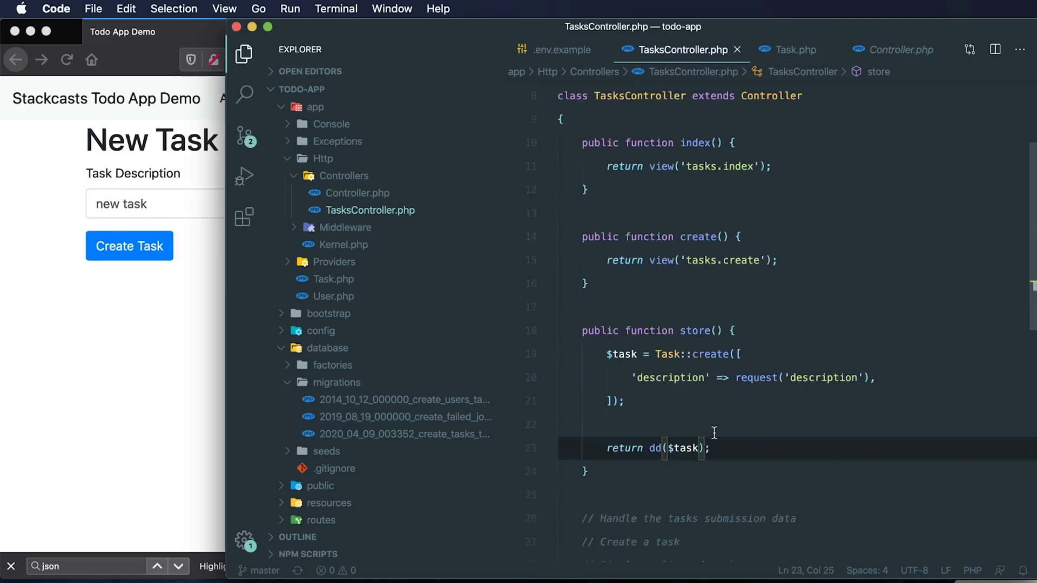
{"action": "double_click", "coordinate": [653, 448]}
{"action": "left_click", "coordinate": [725, 461]}
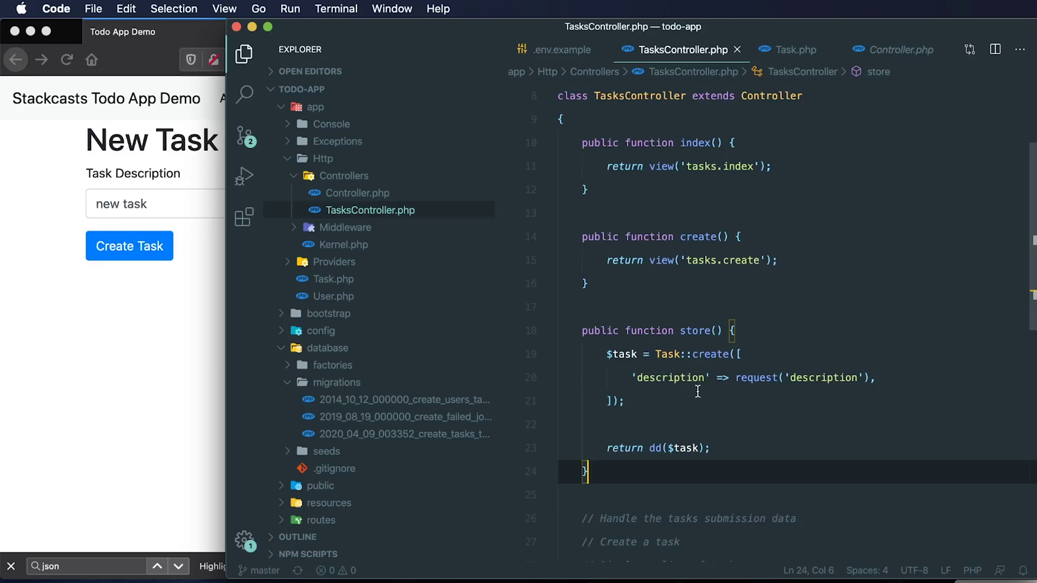
Add three comments after the task creation: return home, retrieve all tasks, display them
{"action": "left_click", "coordinate": [698, 393]}
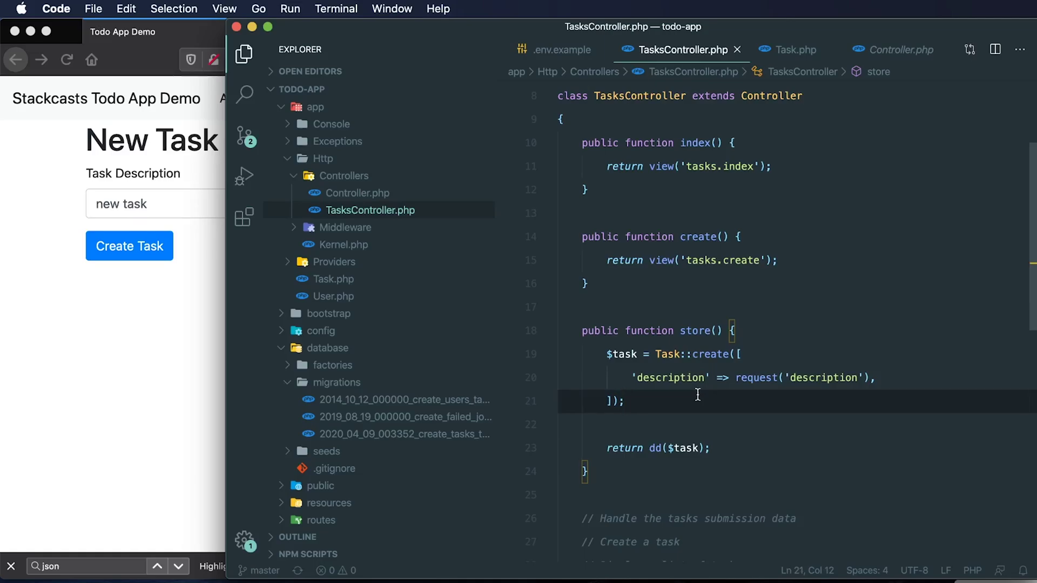
{"action": "key", "text": "Return"}
{"action": "key", "text": "Return"}
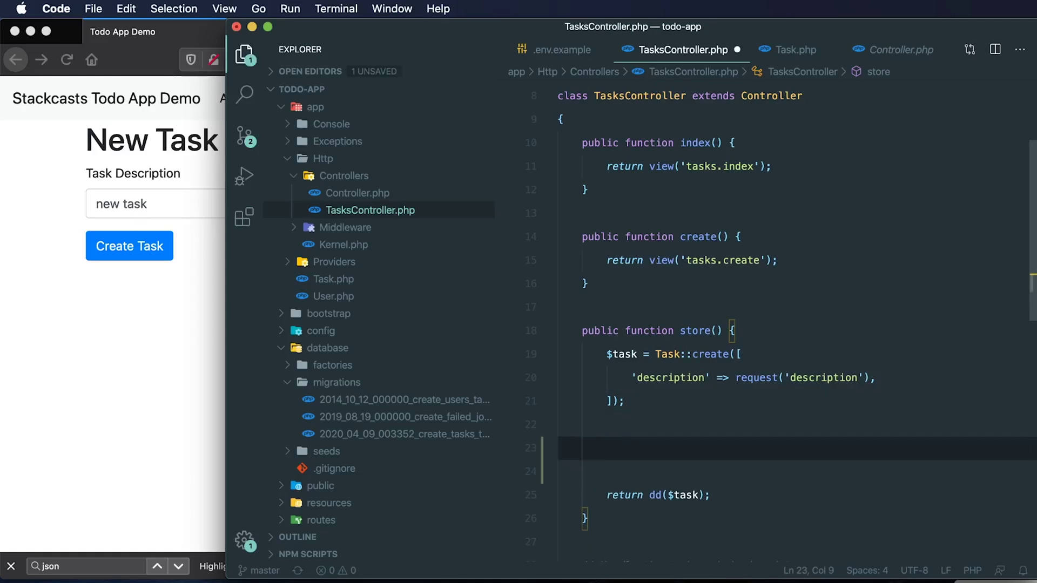
{"action": "type", "text": "// "}
{"action": "type", "text": "turn to the homepage when a task is created"}
{"action": "key", "text": "Return"}
{"action": "type", "text": "// R"}
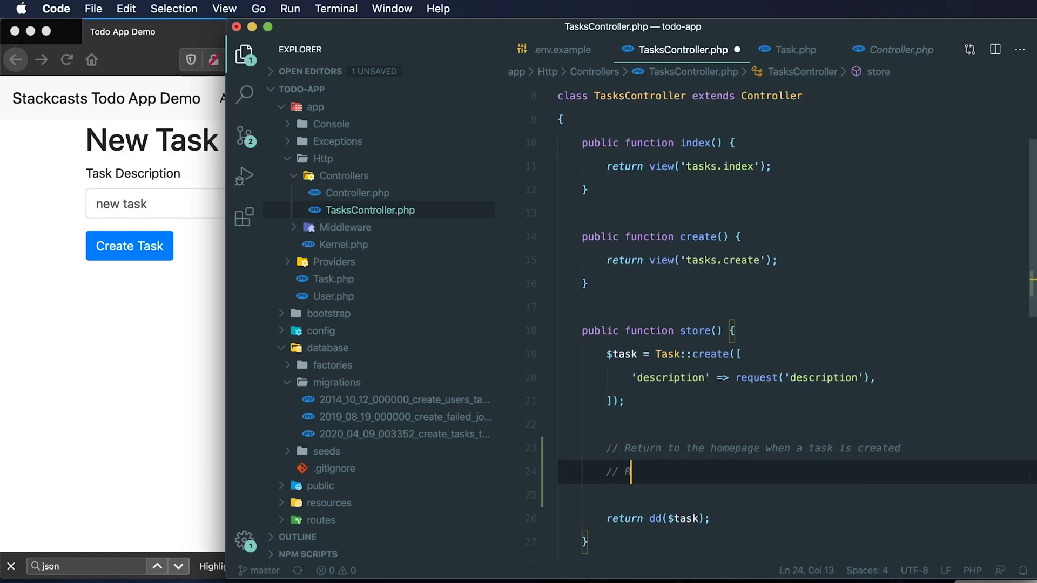
{"action": "type", "text": "etrieve all of the tasks when we visit the homepage"}
{"action": "key", "text": "Return"}
{"action": "type", "text": "// Display / Render all "}
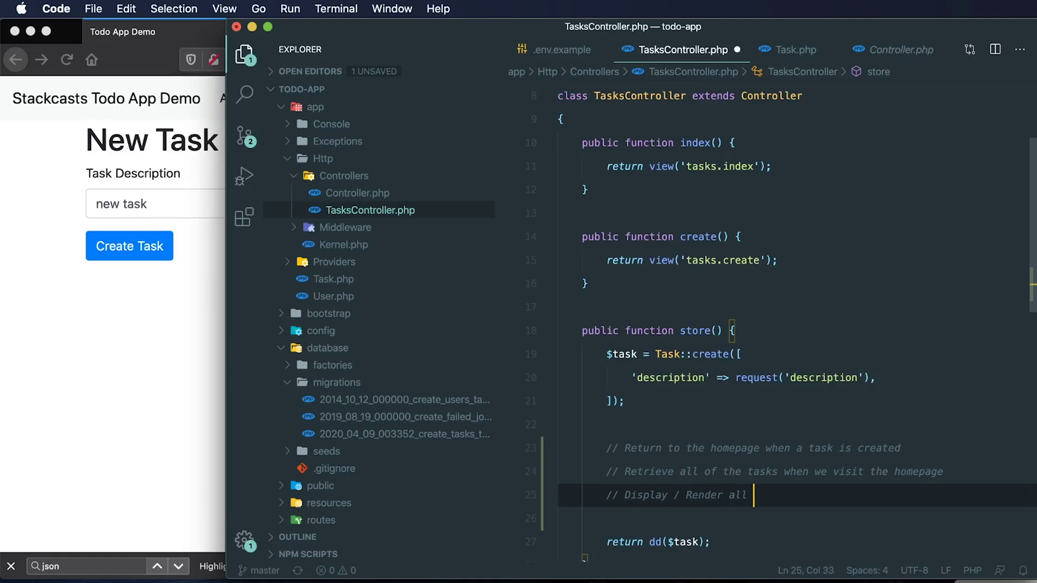
{"action": "type", "text": "of the tasks that we have."}
{"action": "scroll", "coordinate": [772, 520], "scroll_direction": "down", "scroll_amount": 3}
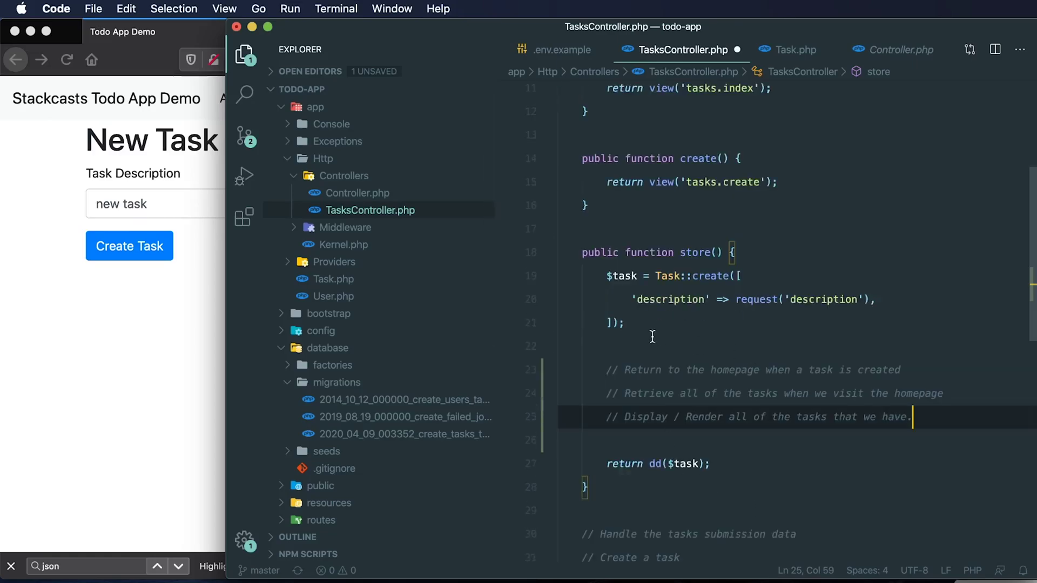
Replace dd($task) with redirect('/') in store, then submit 'test #2' to test it
{"action": "left_click_drag", "start_coordinate": [650, 464], "coordinate": [706, 464]}
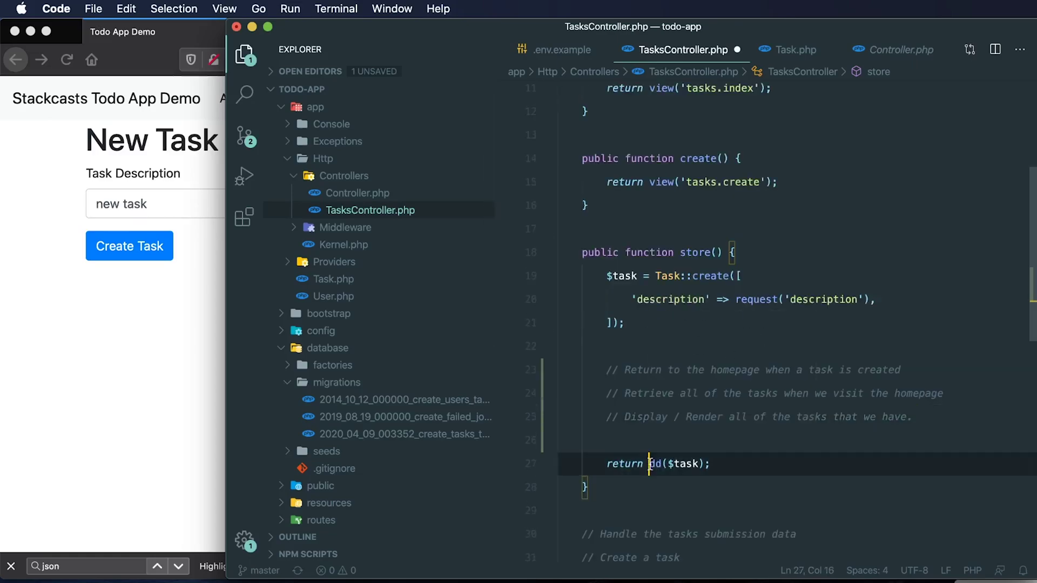
{"action": "mouse_move", "coordinate": [684, 463]}
{"action": "type", "text": "redir"}
{"action": "key", "text": "BackSpace"}
{"action": "type", "text": "rect('/"}
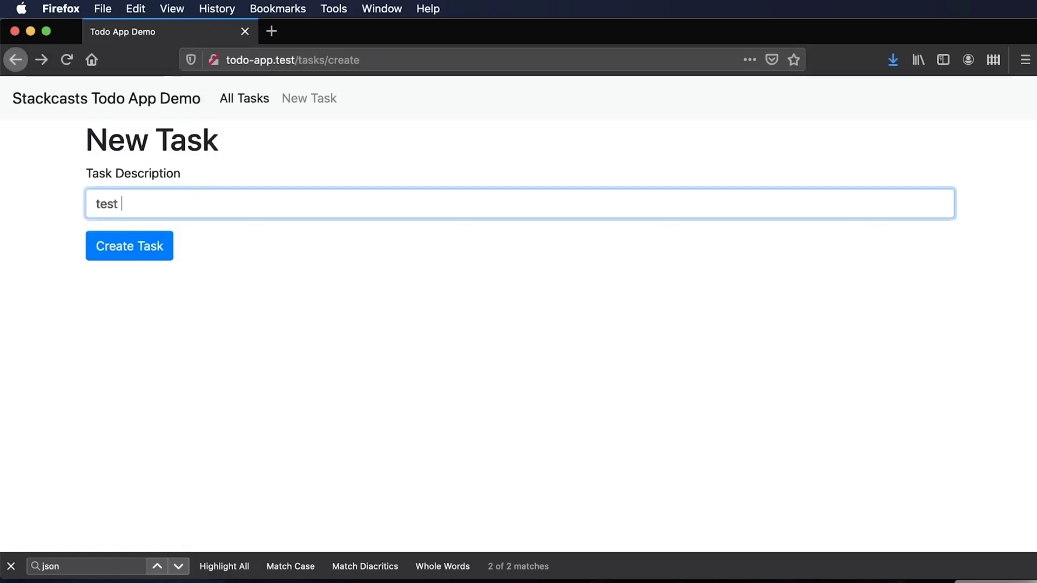
{"action": "type", "text": "2"}
{"action": "left_click", "coordinate": [163, 251]}
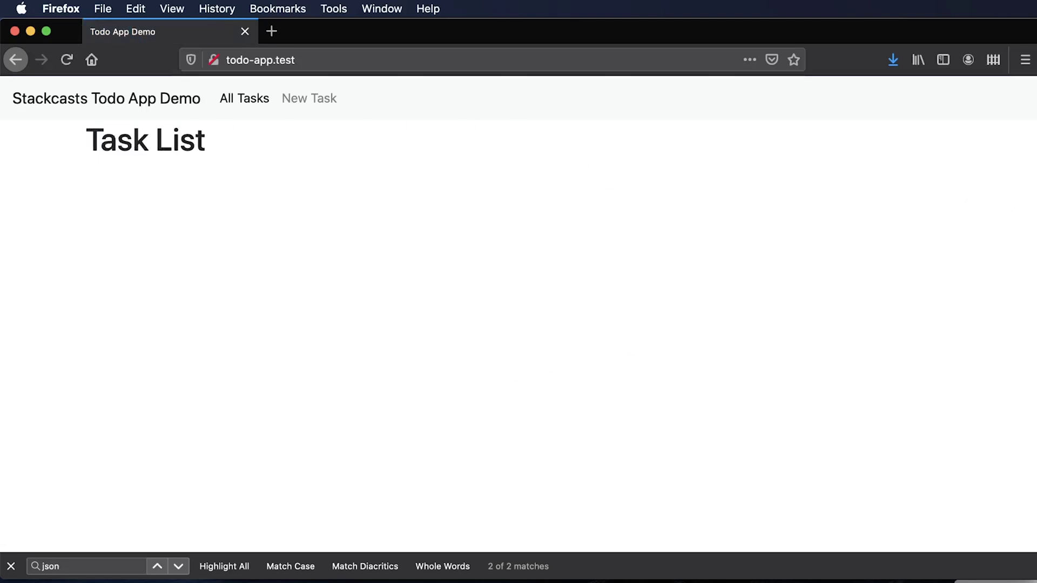
Move the homepage comment above the redirect and cut the retrieve and display comments from store
{"action": "key", "text": "super+Tab"}
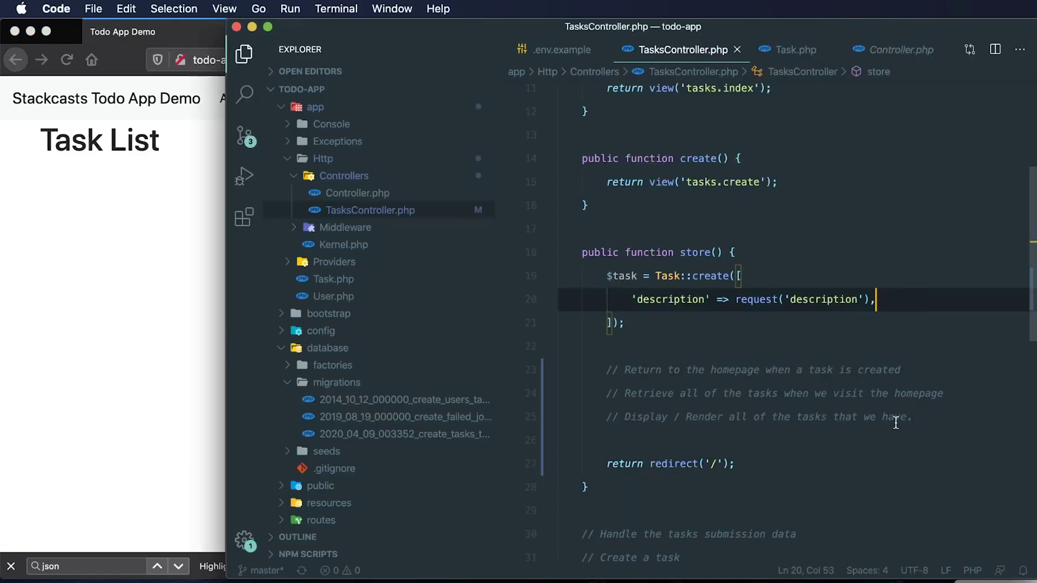
{"action": "left_click_drag", "start_coordinate": [918, 369], "coordinate": [558, 370]}
{"action": "key", "text": "BackSpace"}
{"action": "key", "text": "BackSpace"}
{"action": "key", "text": "BackSpace"}
{"action": "key", "text": "super+z"}
{"action": "key", "text": "super+z"}
{"action": "key", "text": "super+z"}
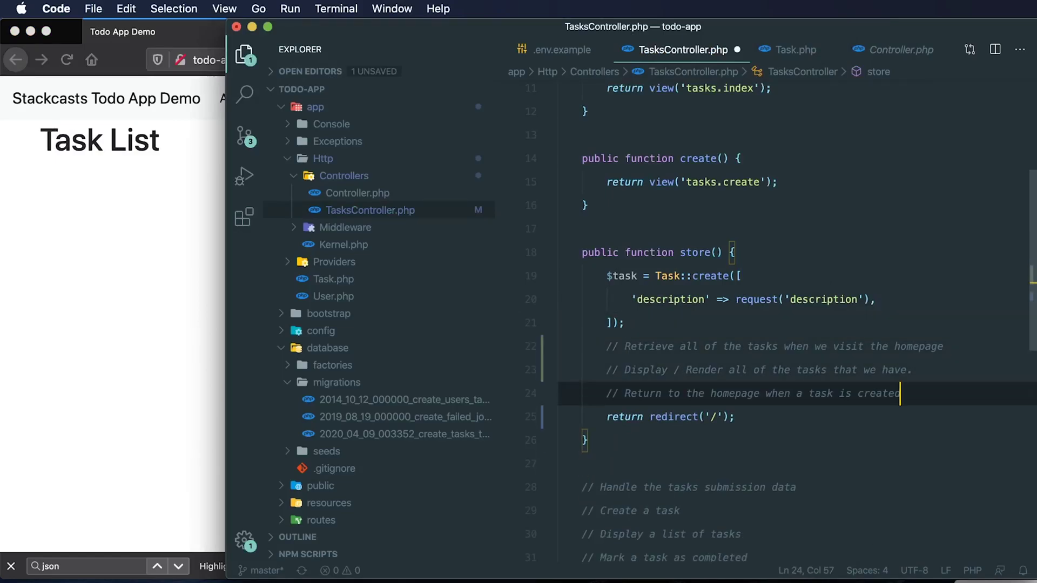
{"action": "left_click_drag", "start_coordinate": [913, 370], "coordinate": [558, 347]}
{"action": "key", "text": "super+c"}
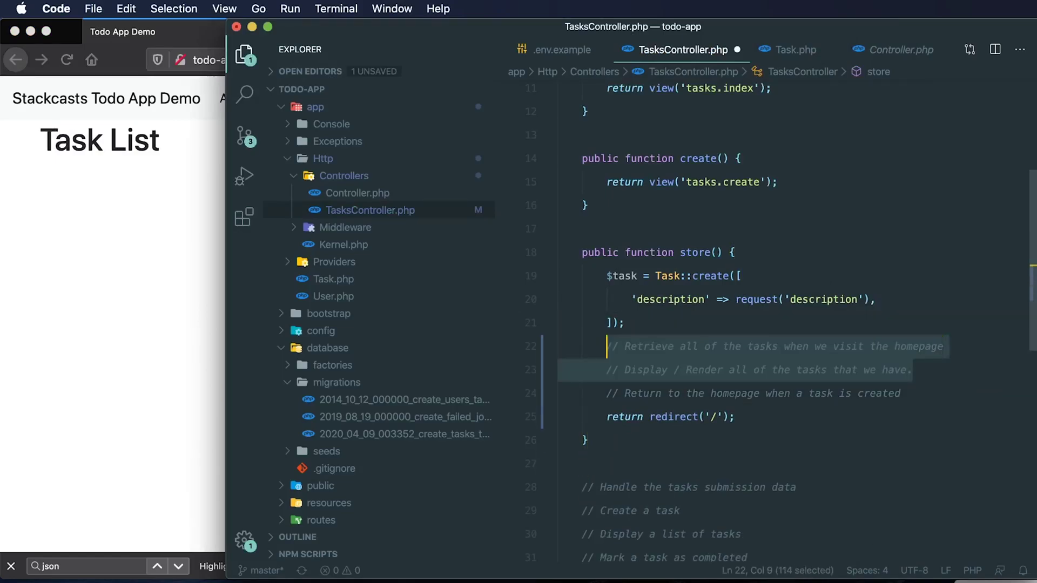
{"action": "key", "text": "BackSpace"}
{"action": "scroll", "coordinate": [760, 149], "scroll_direction": "up", "scroll_amount": 1}
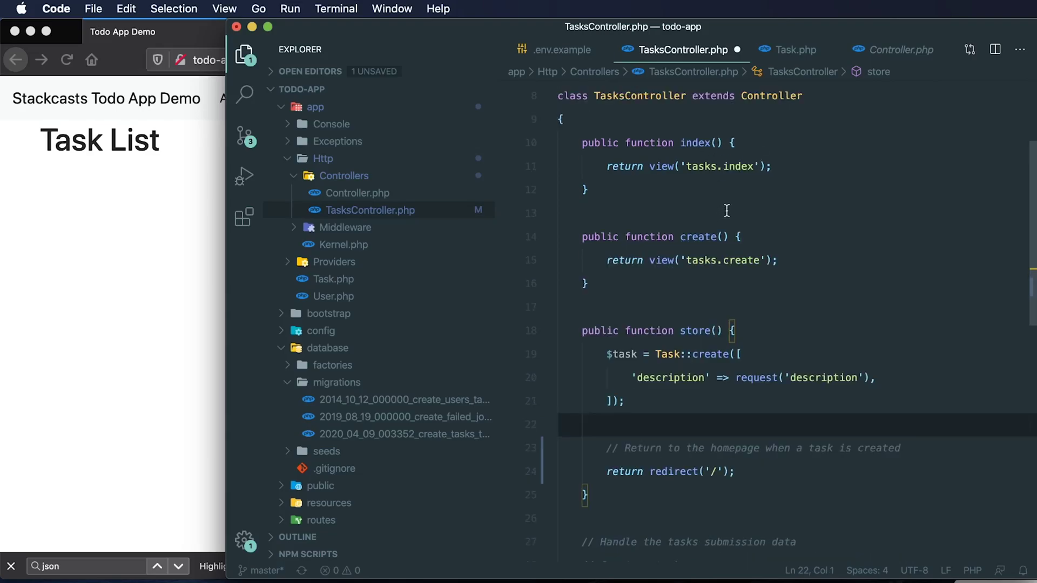
Paste those comments into index and add a 'pass the data to the index view' comment
{"action": "left_click", "coordinate": [767, 147]}
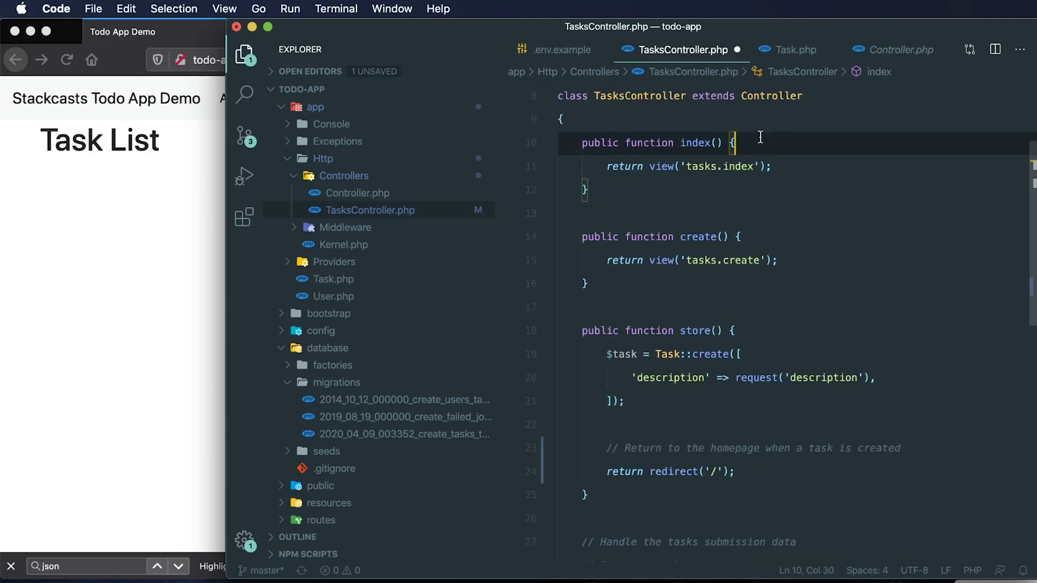
{"action": "key", "text": "Return"}
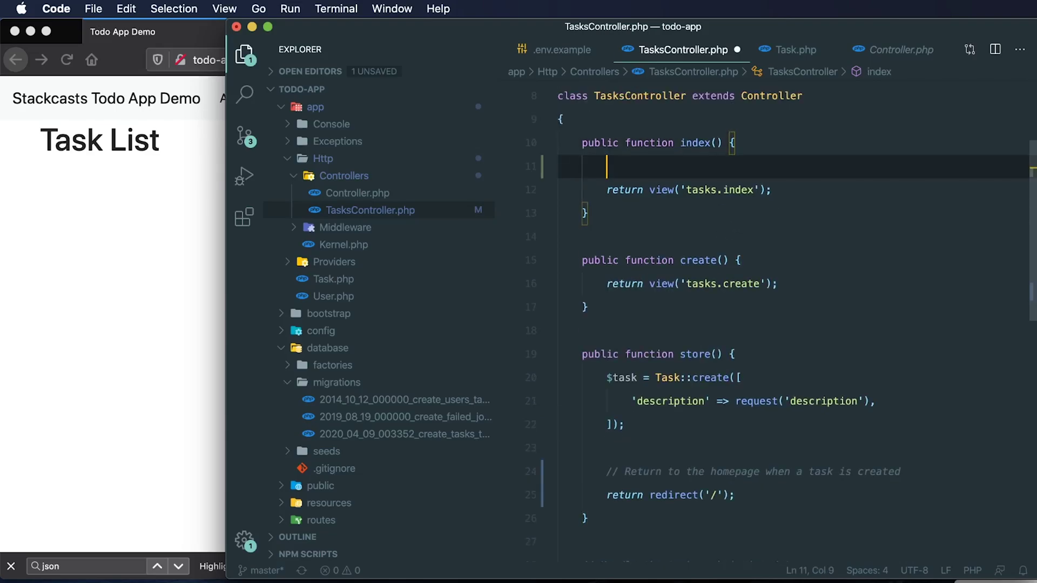
{"action": "key", "text": "super+v"}
{"action": "key", "text": "Up"}
{"action": "key", "text": "shift+Tab"}
{"action": "key", "text": "shift+Tab"}
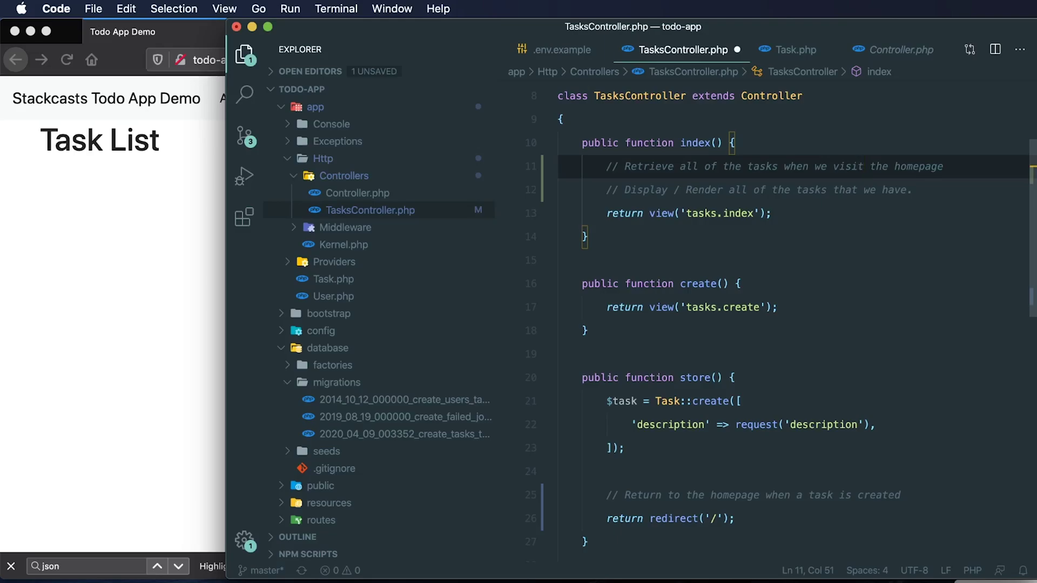
{"action": "key", "text": "super+Right"}
{"action": "key", "text": "Return"}
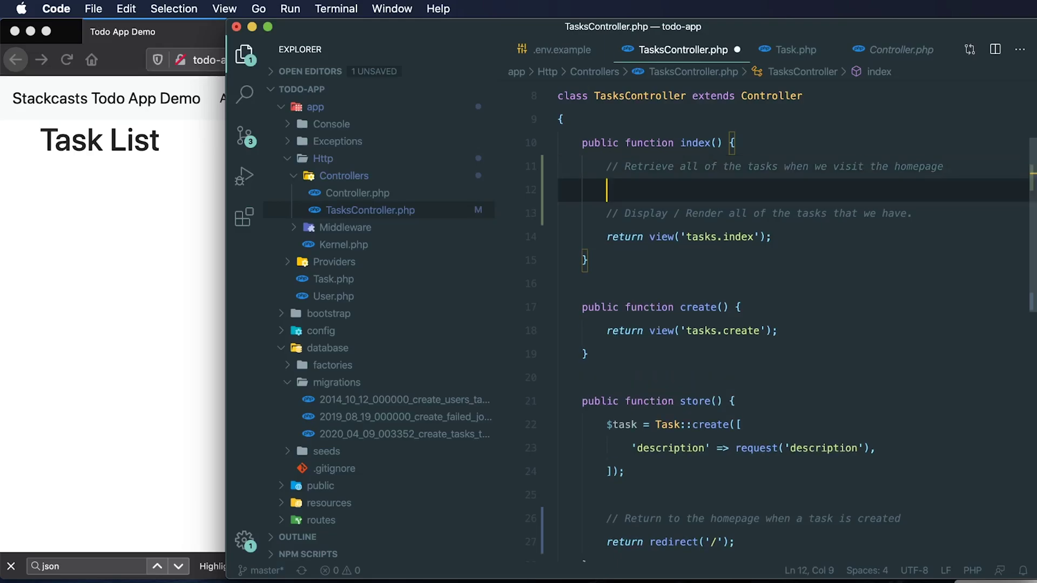
{"action": "type", "text": "// Pass the data to our index view"}
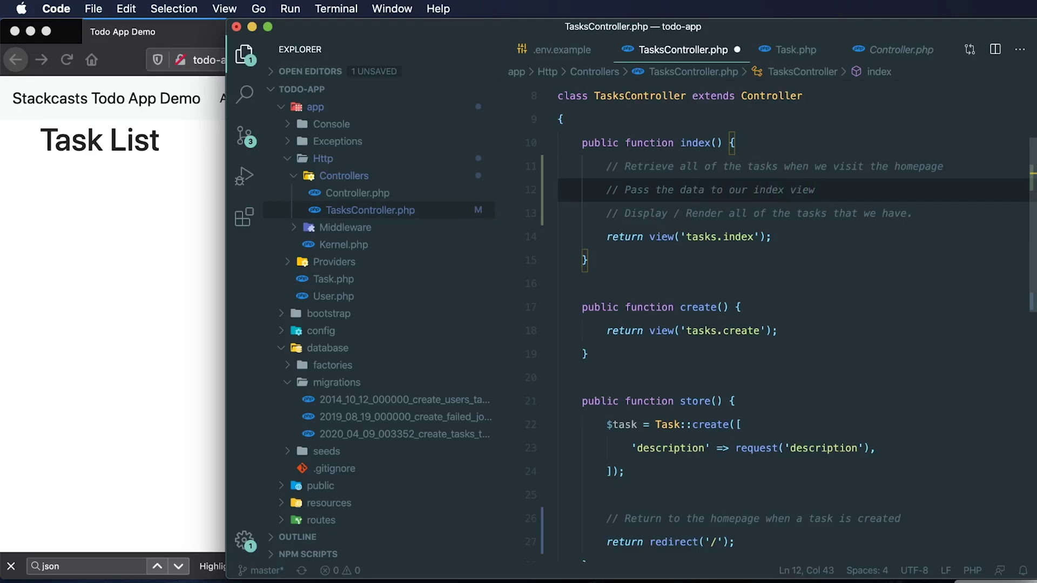
{"action": "key", "text": "Down"}
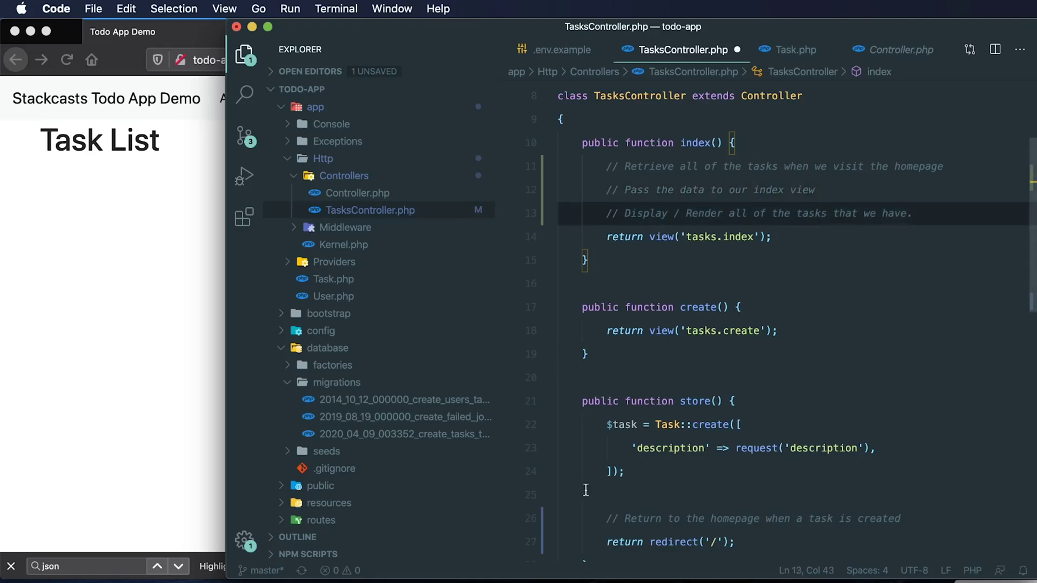
{"action": "key", "text": "super+b"}
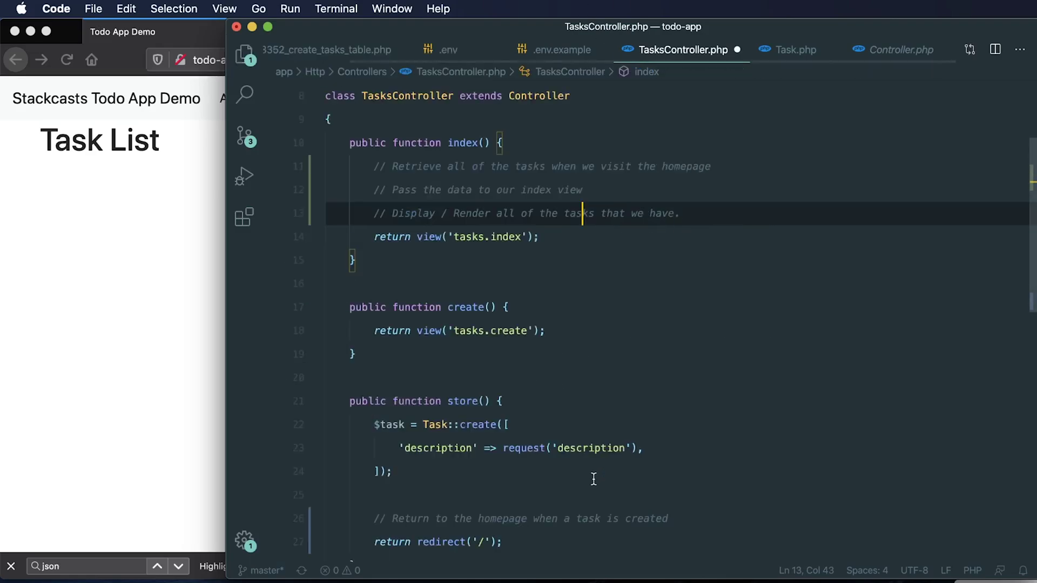
{"action": "scroll", "coordinate": [568, 348], "scroll_direction": "up", "scroll_amount": 2}
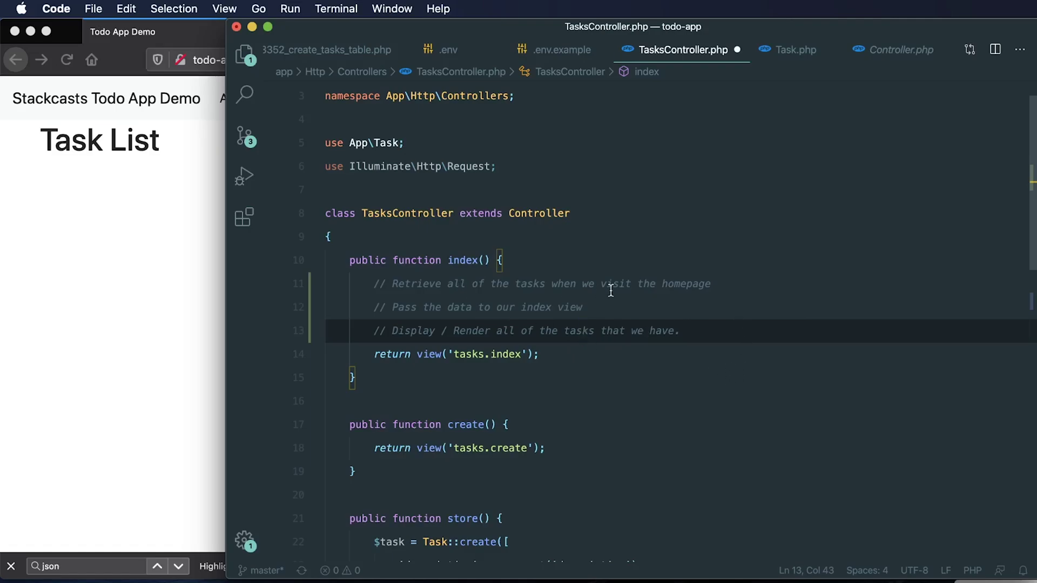
Add $tasks = Task::all(); below the first comment in index and save the controller
{"action": "left_click", "coordinate": [722, 284]}
{"action": "key", "text": "Return"}
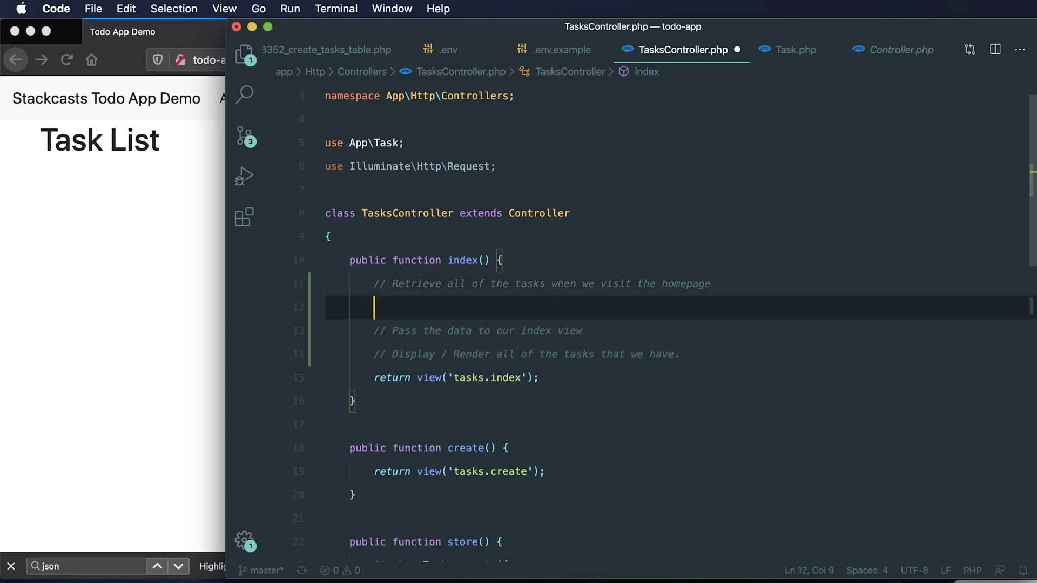
{"action": "type", "text": "$tasks = "}
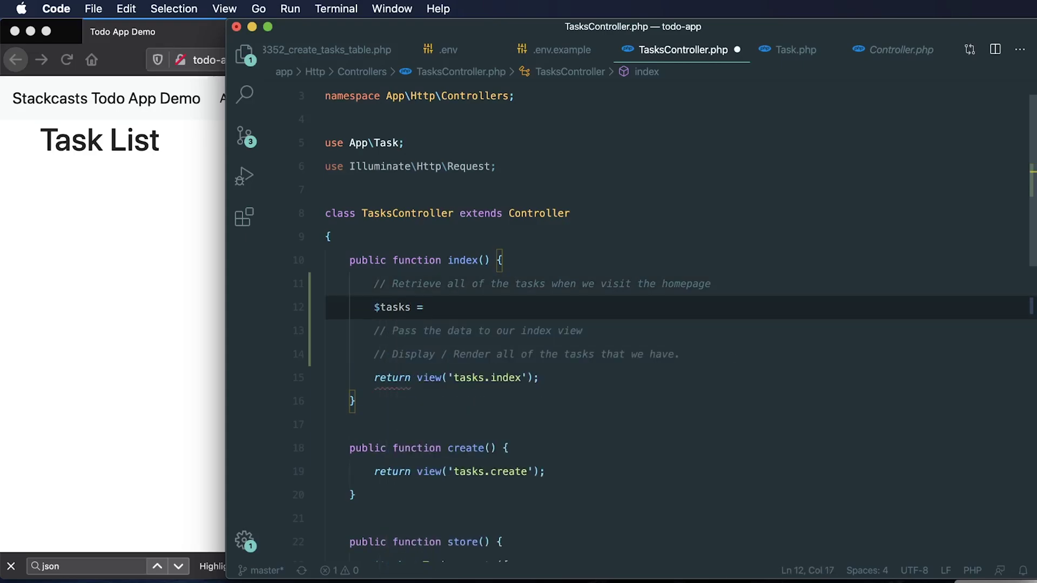
{"action": "type", "text": "Tasks:"}
{"action": "key", "text": "BackSpace"}
{"action": "key", "text": "BackSpace"}
{"action": "type", "text": "::all"}
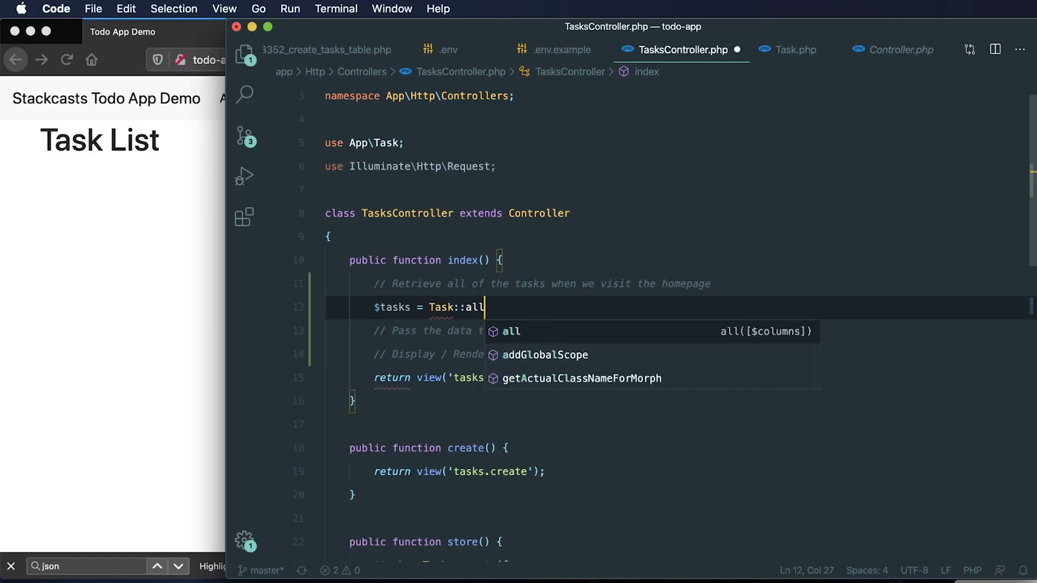
{"action": "type", "text": "();"}
{"action": "key", "text": "super+s"}
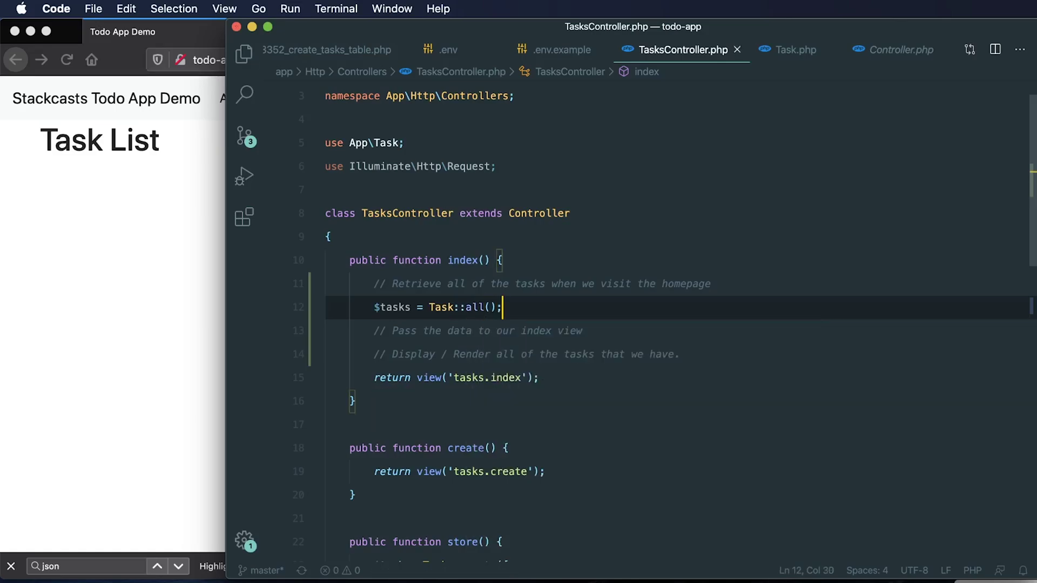
{"action": "left_click", "coordinate": [126, 212]}
Insert return dd($tasks); below the Task::all() line in index and save
{"action": "key", "text": "super+r"}
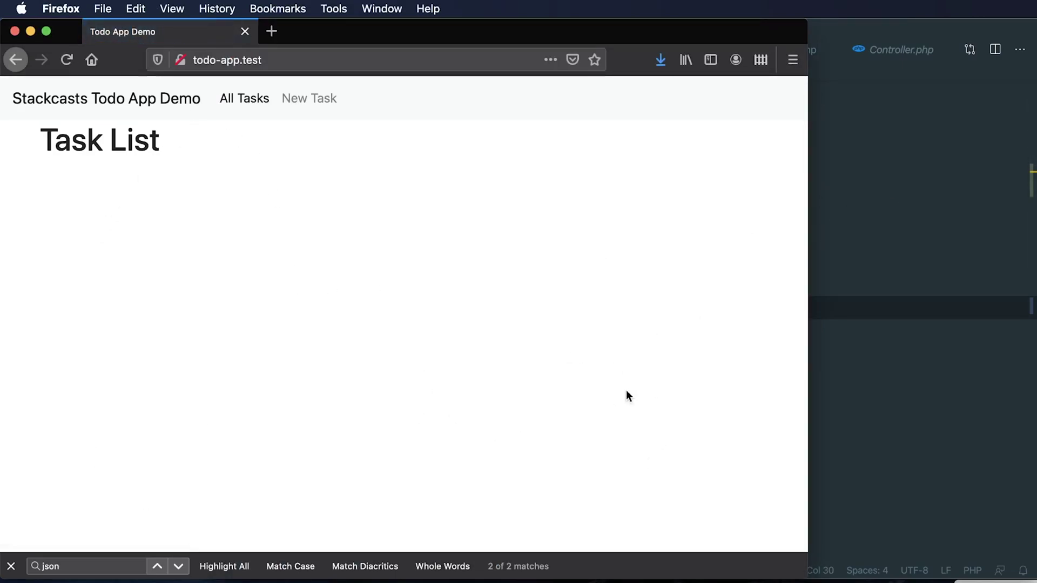
{"action": "left_click", "coordinate": [891, 360]}
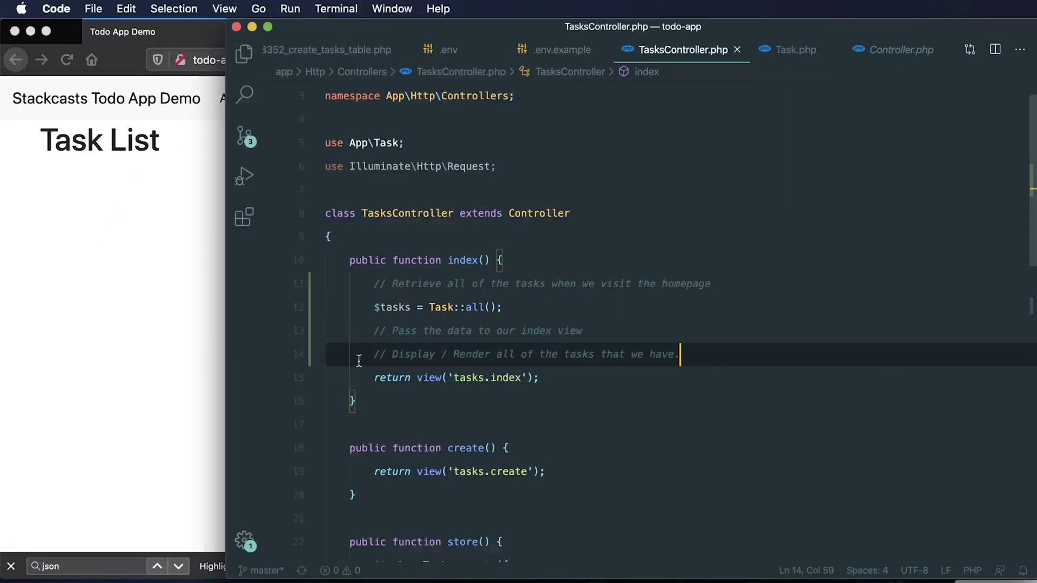
{"action": "left_click", "coordinate": [539, 307]}
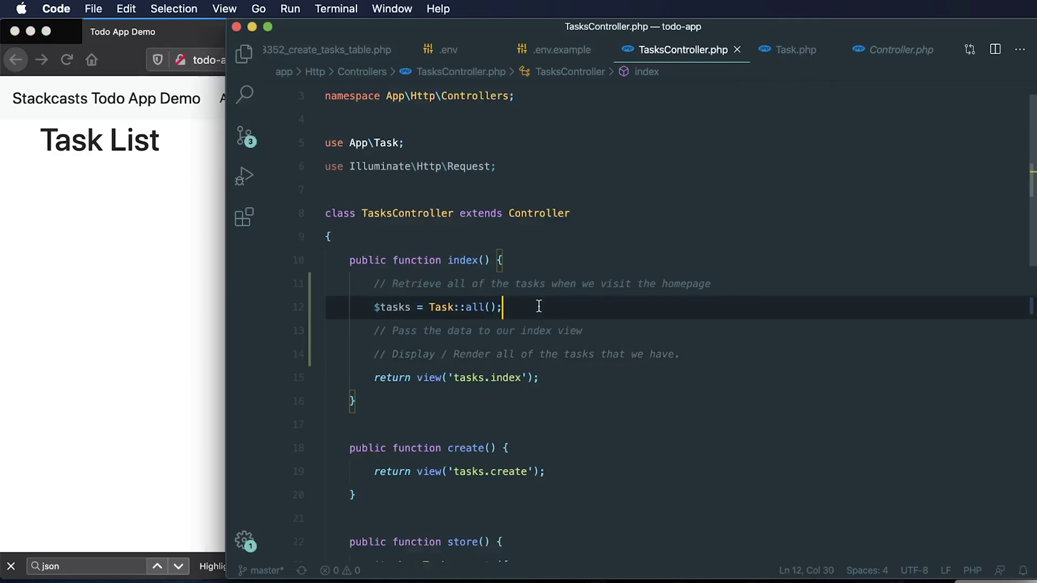
{"action": "key", "text": "Return"}
{"action": "key", "text": "Return"}
{"action": "type", "text": "re"}
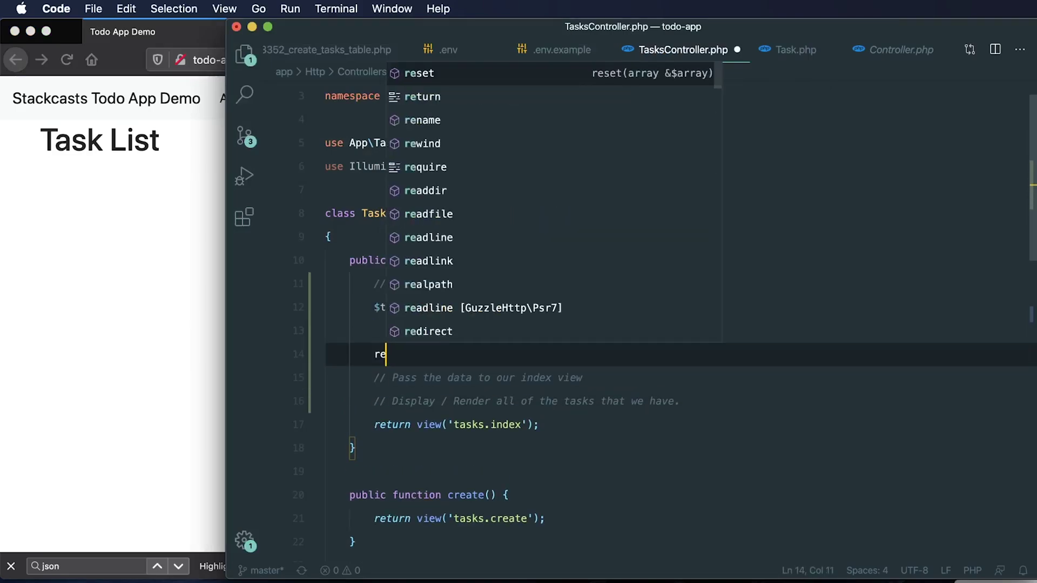
{"action": "type", "text": "turn dd($tasks"}
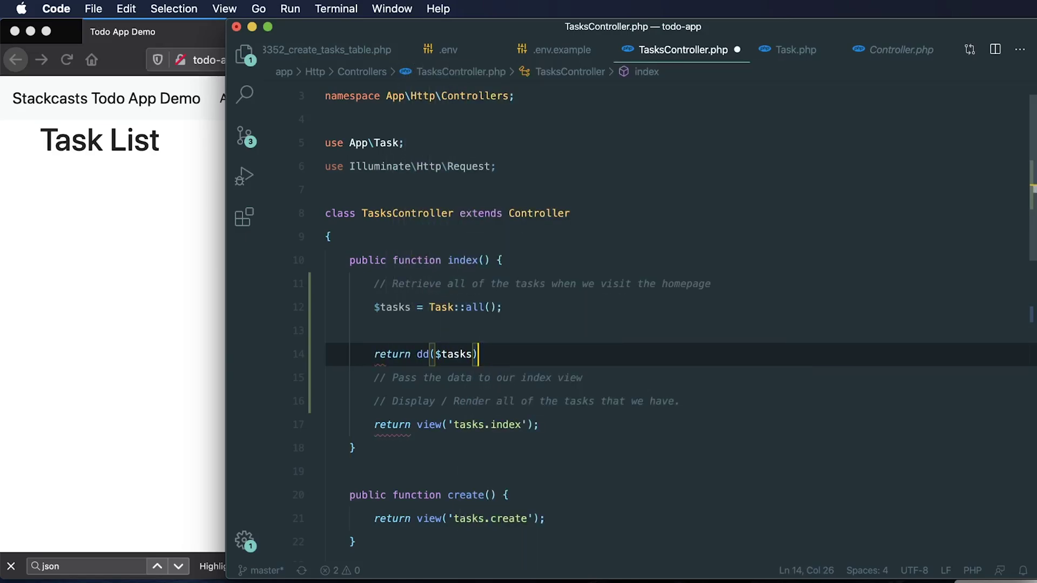
{"action": "type", "text": ");"}
{"action": "key", "text": "super+s"}
Reload the page and expand the dump's three Task records to check ids and descriptions
{"action": "left_click", "coordinate": [133, 451]}
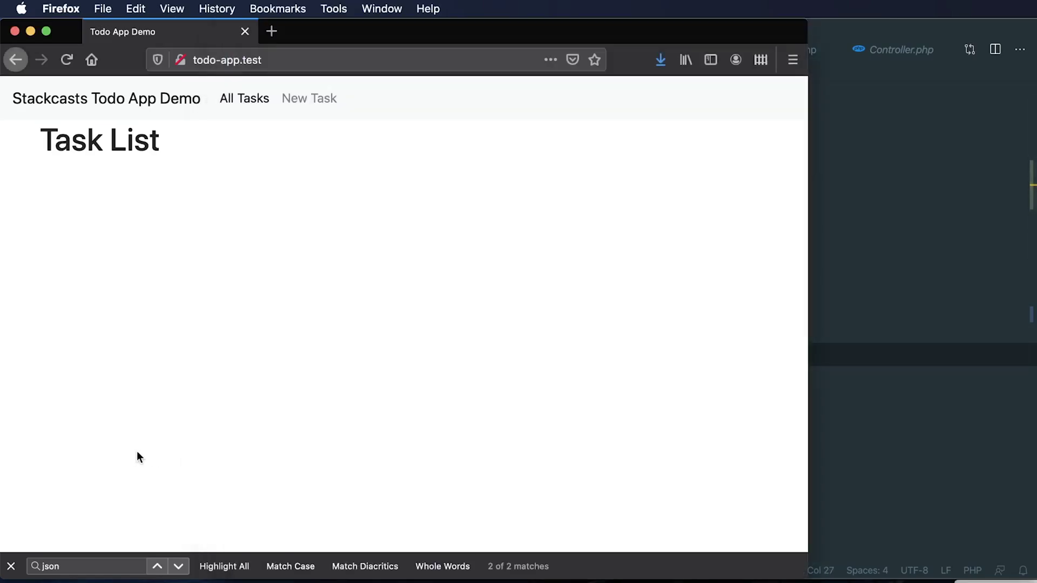
{"action": "key", "text": "super+r"}
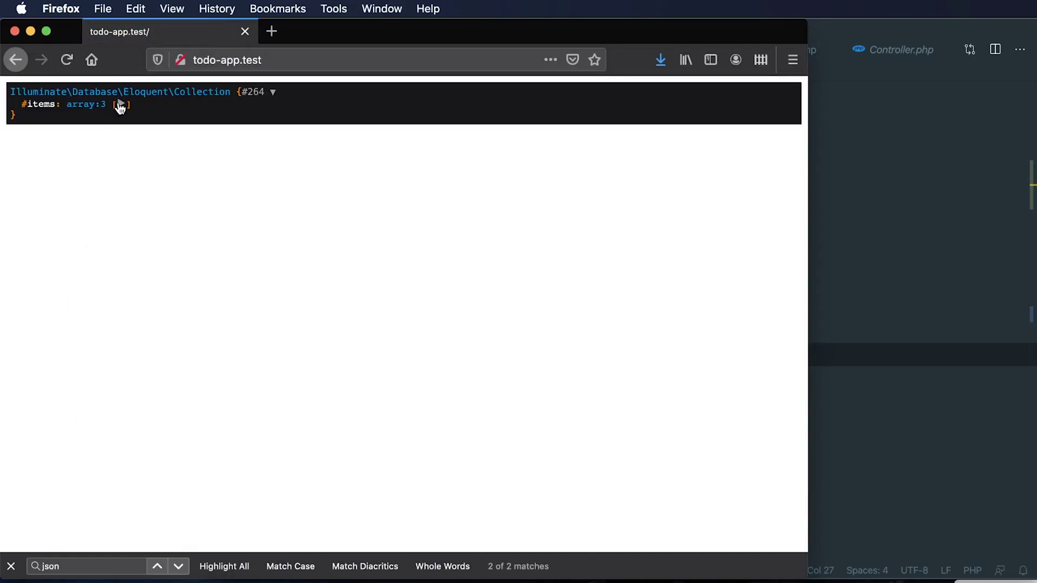
{"action": "left_click", "coordinate": [118, 105]}
{"action": "left_click", "coordinate": [149, 115]}
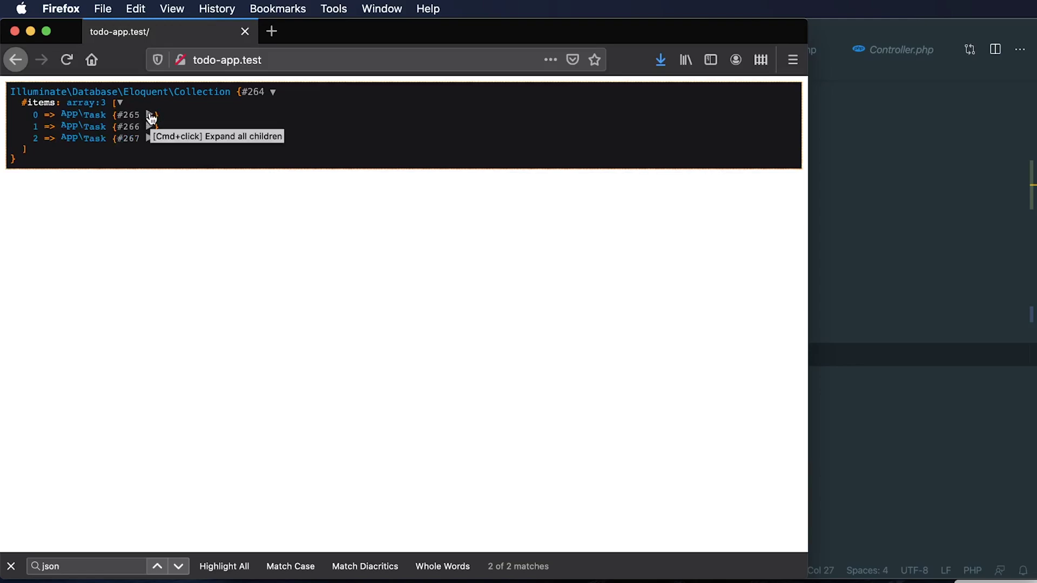
{"action": "left_click", "coordinate": [149, 118]}
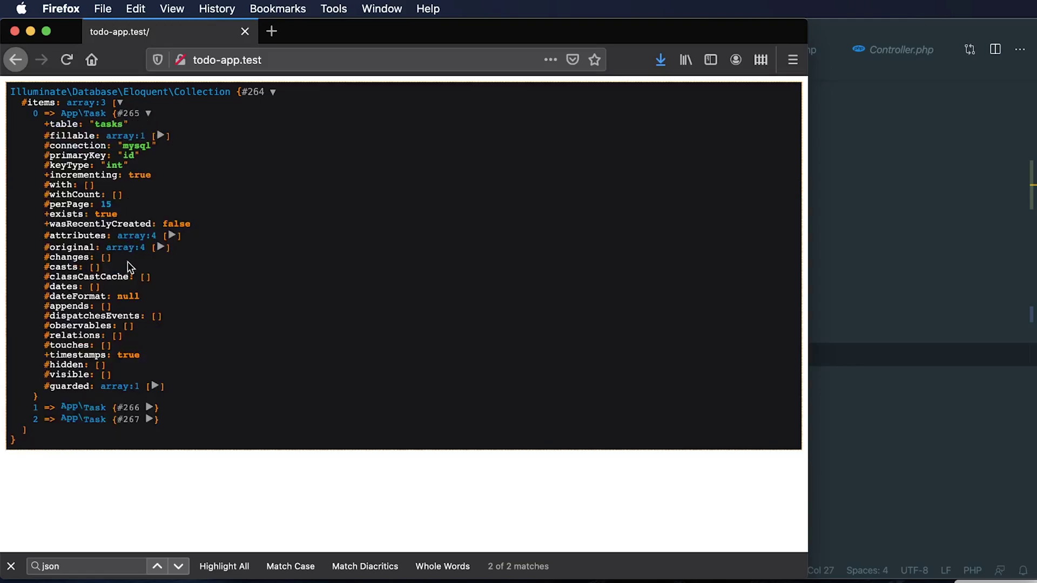
{"action": "left_click", "coordinate": [171, 236]}
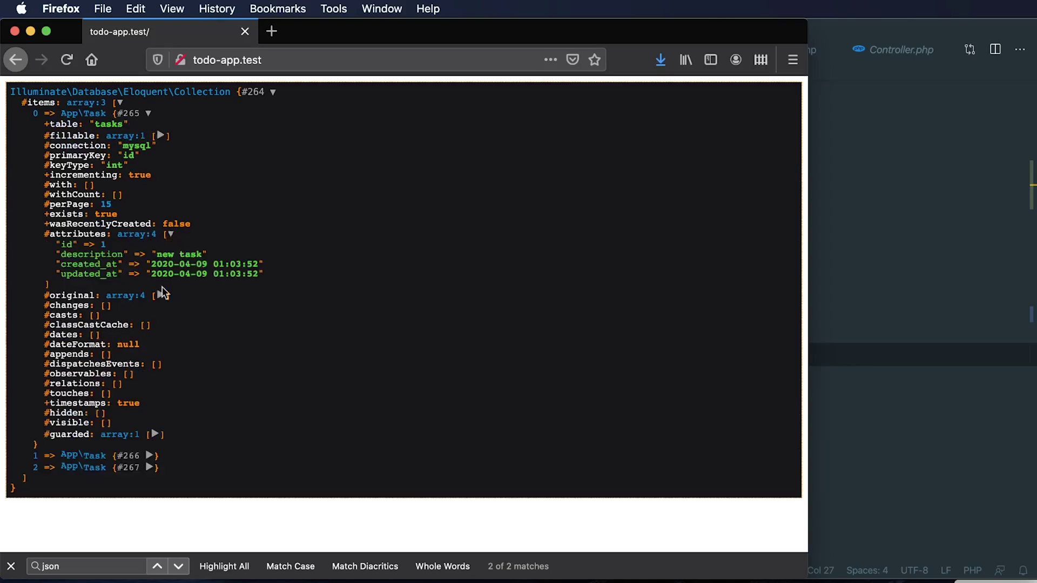
{"action": "left_click", "coordinate": [150, 456]}
{"action": "scroll", "coordinate": [161, 462], "scroll_direction": "down", "scroll_amount": 1}
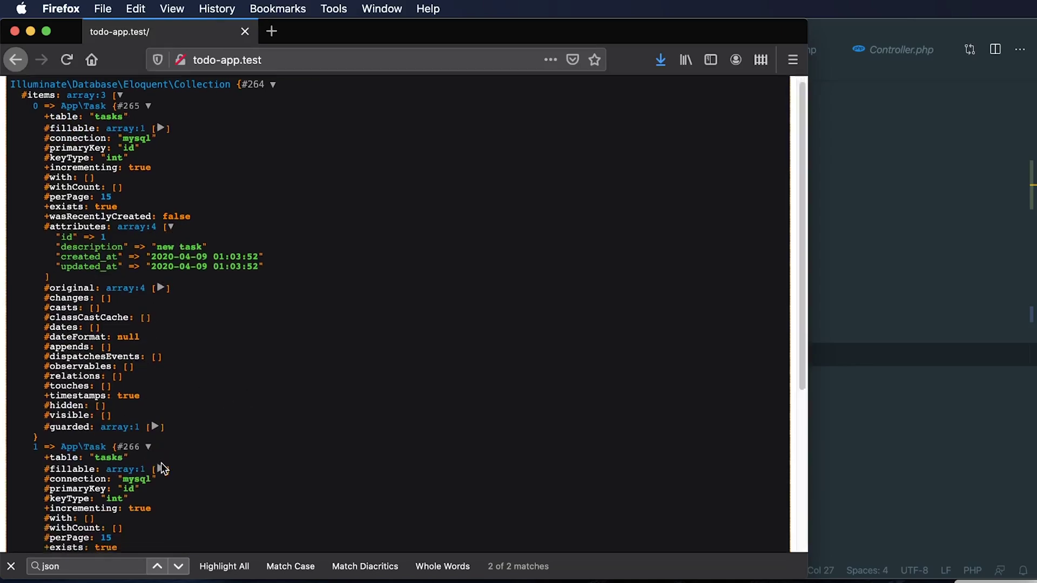
{"action": "scroll", "coordinate": [162, 463], "scroll_direction": "down", "scroll_amount": 4}
{"action": "scroll", "coordinate": [159, 467], "scroll_direction": "down", "scroll_amount": 1}
{"action": "left_click", "coordinate": [171, 335]}
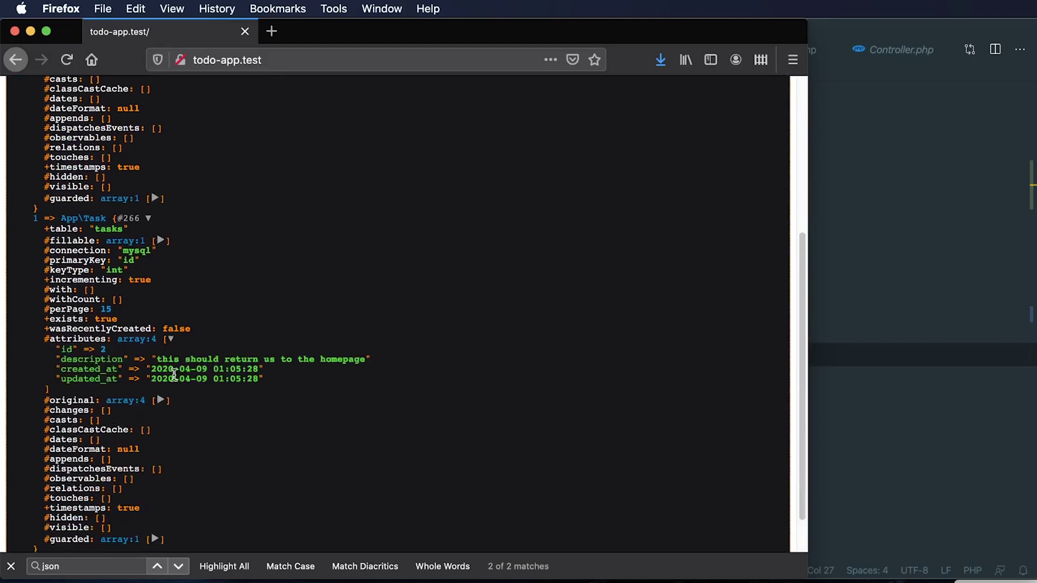
{"action": "scroll", "coordinate": [172, 456], "scroll_direction": "down", "scroll_amount": 1}
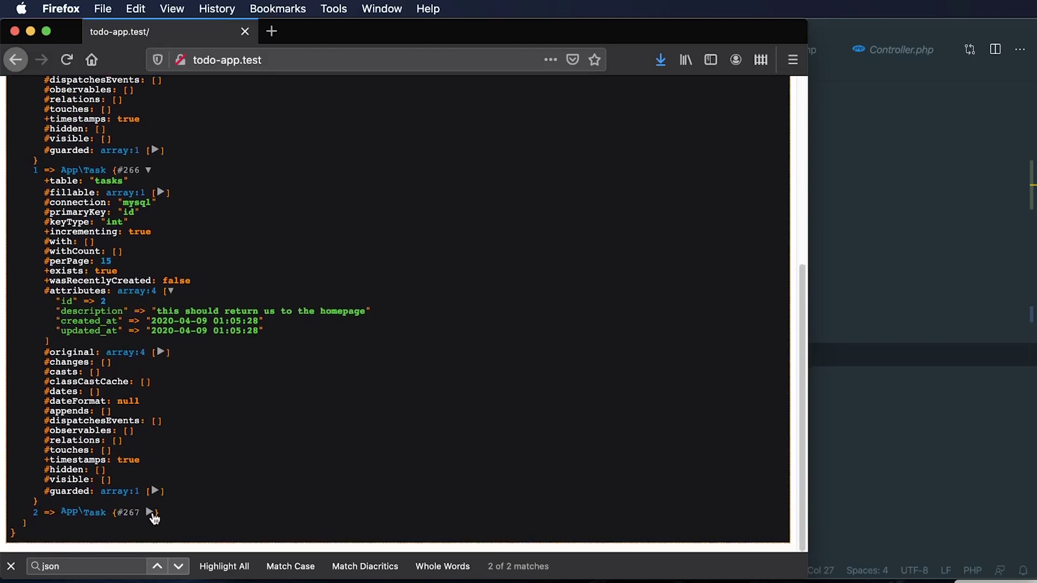
{"action": "scroll", "coordinate": [155, 466], "scroll_direction": "down", "scroll_amount": 6}
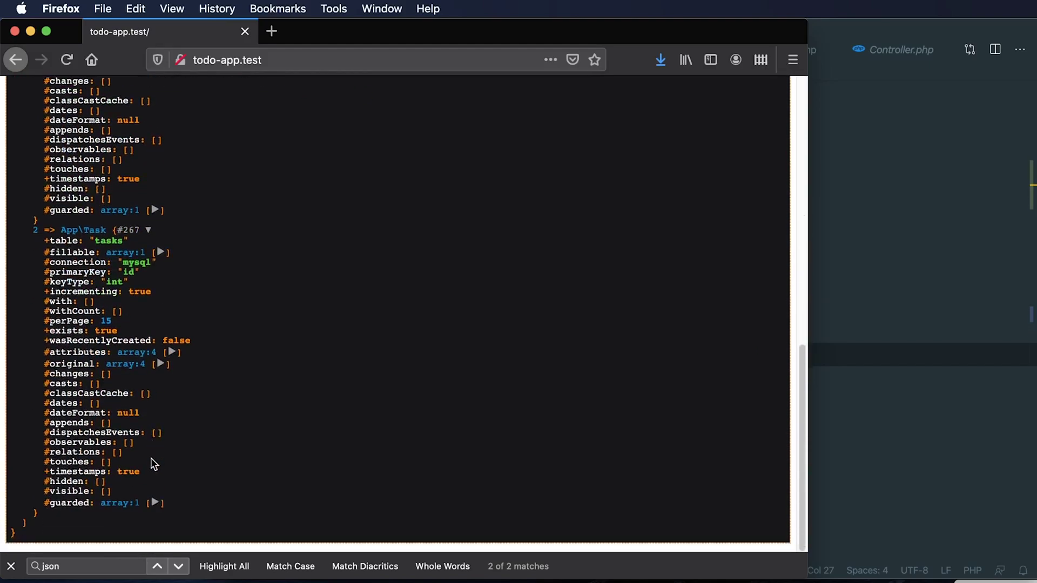
{"action": "left_click", "coordinate": [171, 353]}
{"action": "scroll", "coordinate": [167, 347], "scroll_direction": "up", "scroll_amount": 3}
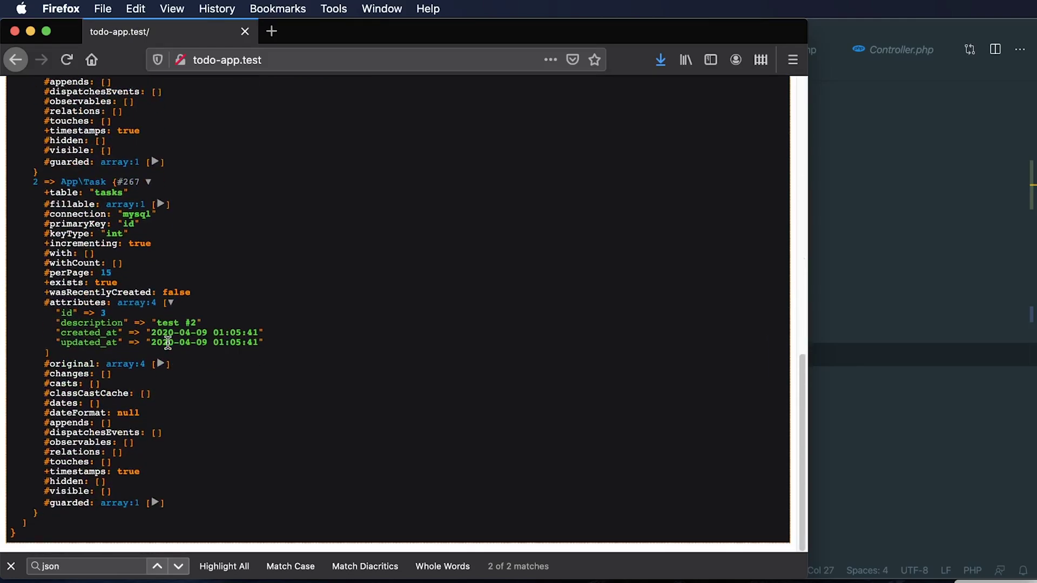
{"action": "scroll", "coordinate": [163, 337], "scroll_direction": "up", "scroll_amount": 2}
{"action": "scroll", "coordinate": [162, 243], "scroll_direction": "up", "scroll_amount": 4}
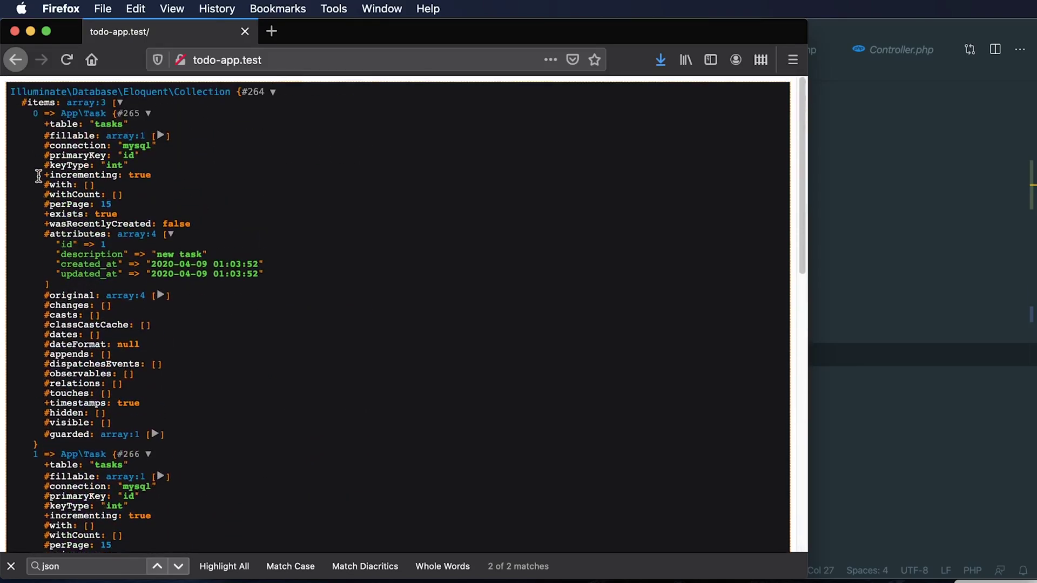
{"action": "left_click", "coordinate": [273, 92]}
Delete the return dd($tasks) line and its leftover blank line from index
{"action": "left_click", "coordinate": [844, 316]}
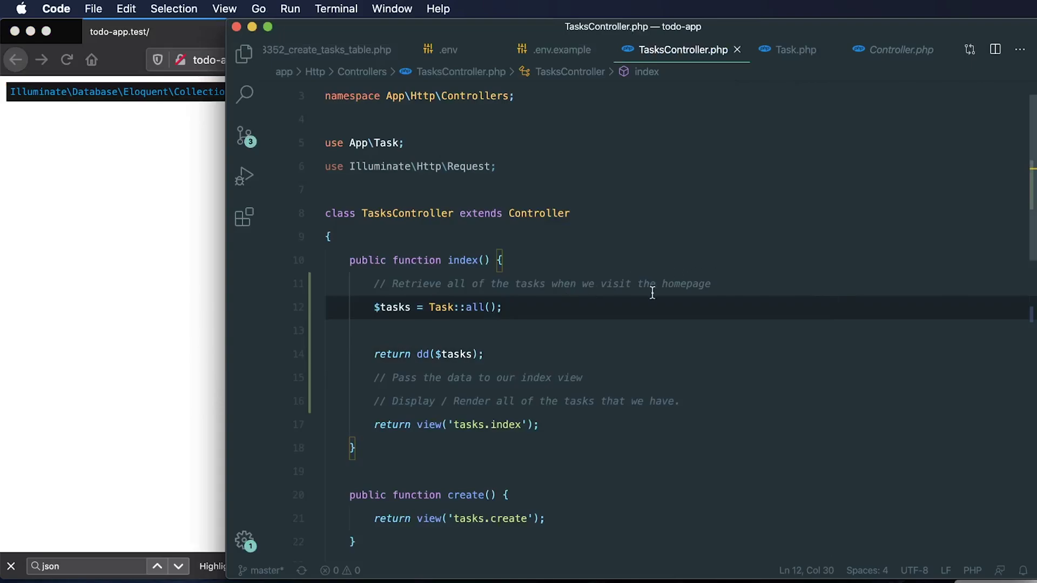
{"action": "left_click", "coordinate": [815, 282]}
{"action": "left_click_drag", "start_coordinate": [815, 282], "coordinate": [301, 284]}
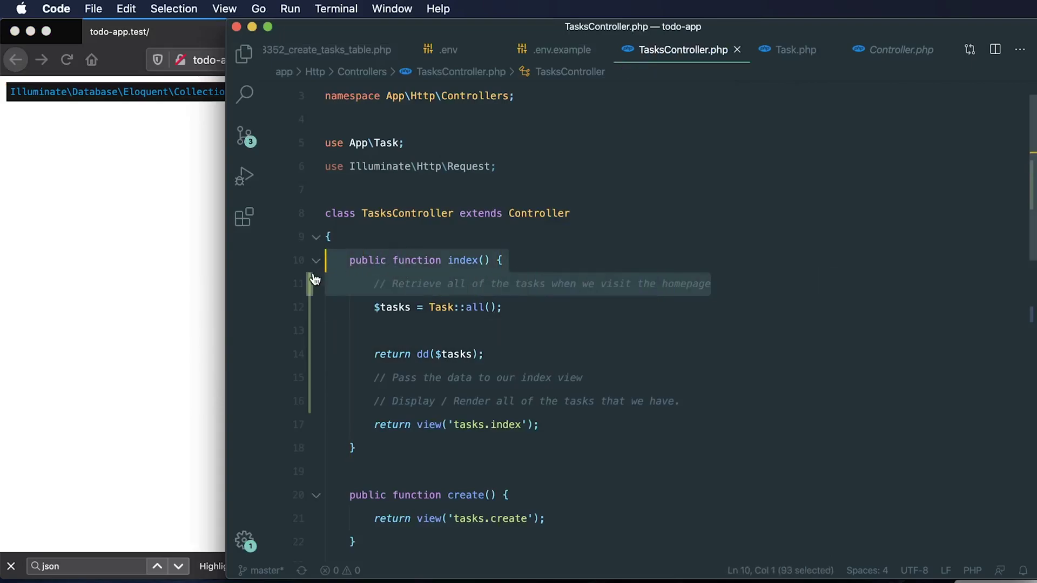
{"action": "left_click_drag", "start_coordinate": [516, 356], "coordinate": [301, 347]}
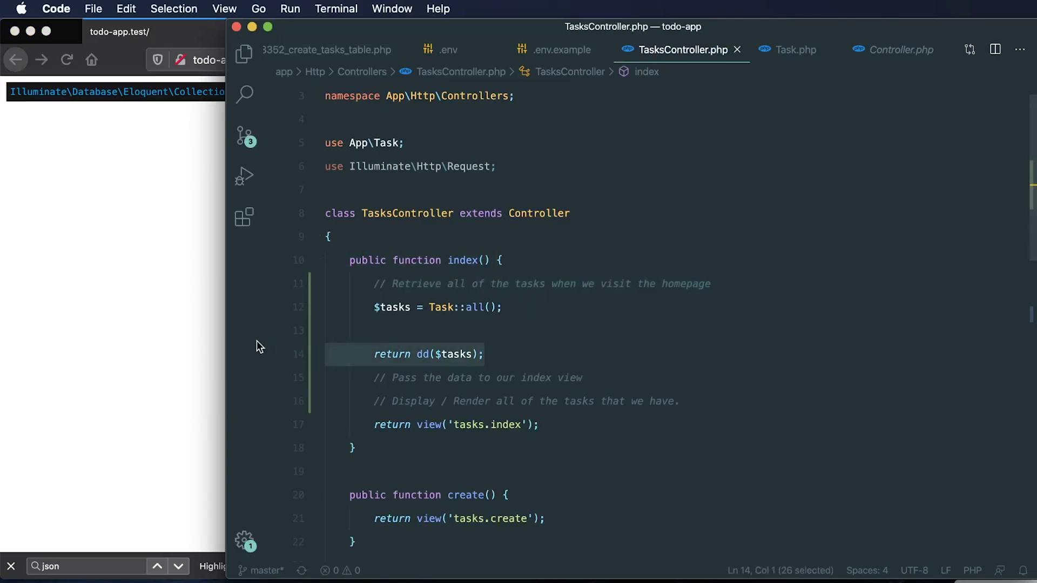
{"action": "key", "text": "BackSpace"}
{"action": "key", "text": "BackSpace"}
{"action": "key", "text": "Down"}
{"action": "key", "text": "End"}
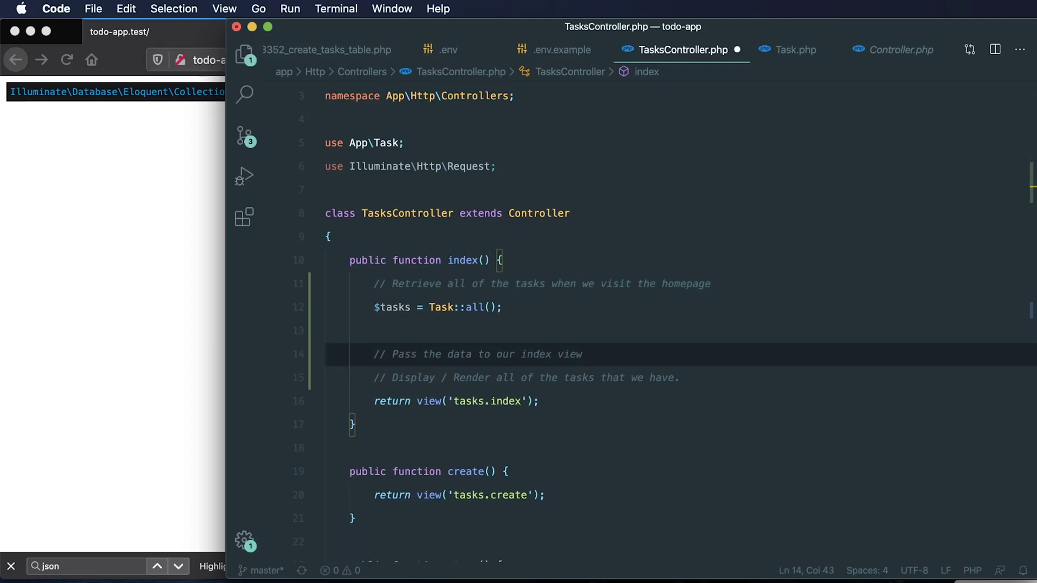
Move the 'Pass the data to our index view' comment below the Display comment, dedent, and save
{"action": "key", "text": "shift+Home"}
{"action": "key", "text": "shift+Home"}
{"action": "key", "text": "super+c"}
{"action": "key", "text": "BackSpace"}
{"action": "key", "text": "BackSpace"}
{"action": "key", "text": "Down"}
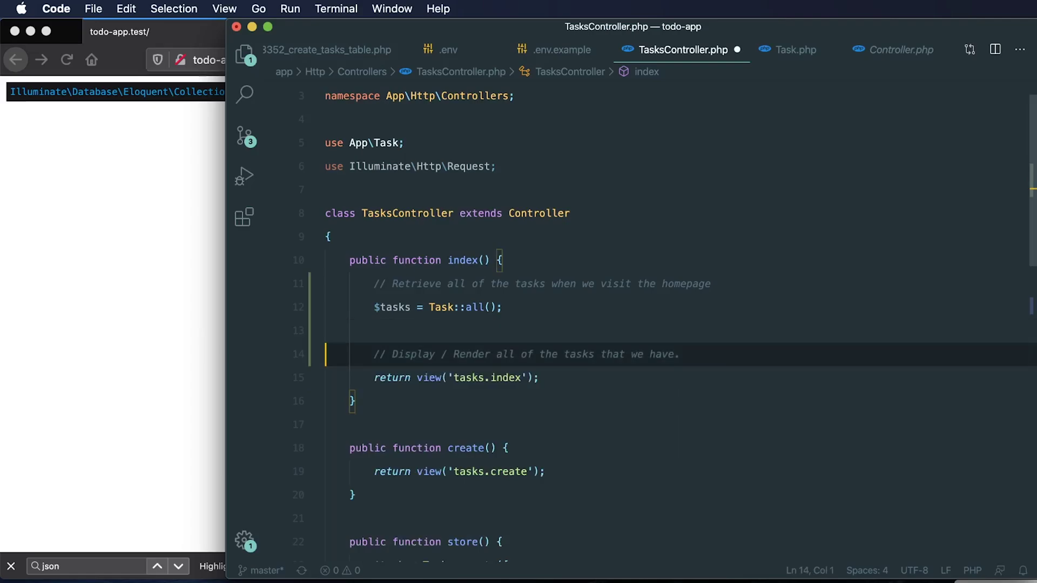
{"action": "key", "text": "End"}
{"action": "key", "text": "Return"}
{"action": "key", "text": "Return"}
{"action": "key", "text": "super+v"}
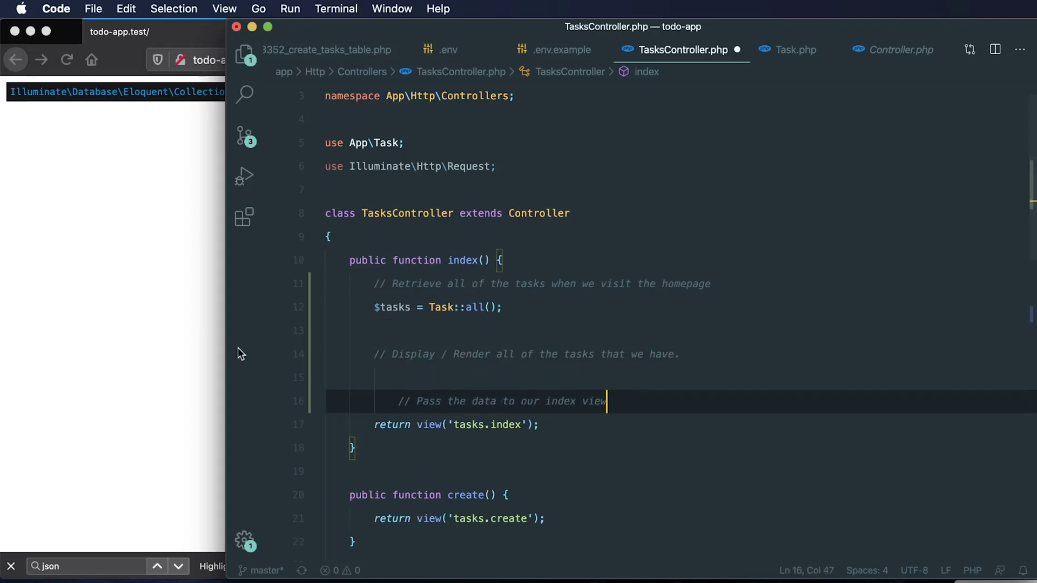
{"action": "key", "text": "shift+Tab"}
{"action": "key", "text": "super+s"}
{"action": "key", "text": "super+p"}
{"action": "type", "text": "tasks index"}
Echo {{ $tasks }} below the Task List heading in index.blade.php and save it
{"action": "key", "text": "Return"}
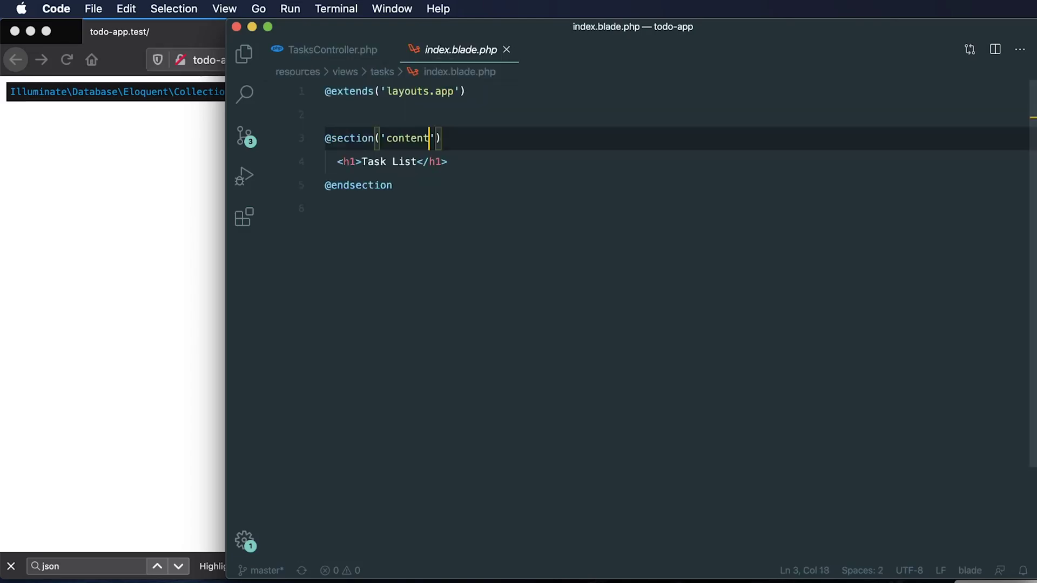
{"action": "left_click", "coordinate": [492, 155]}
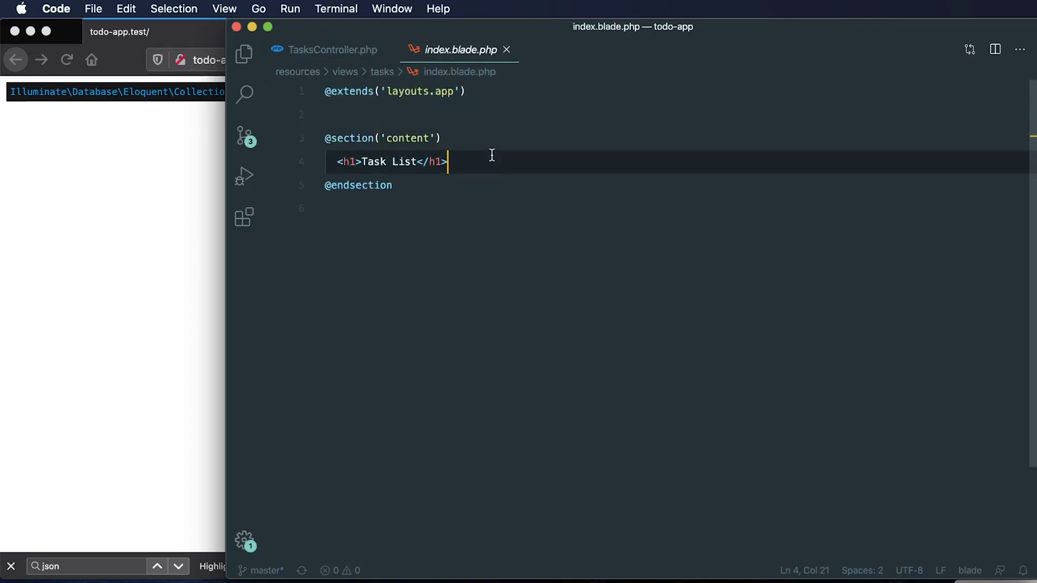
{"action": "key", "text": "Return"}
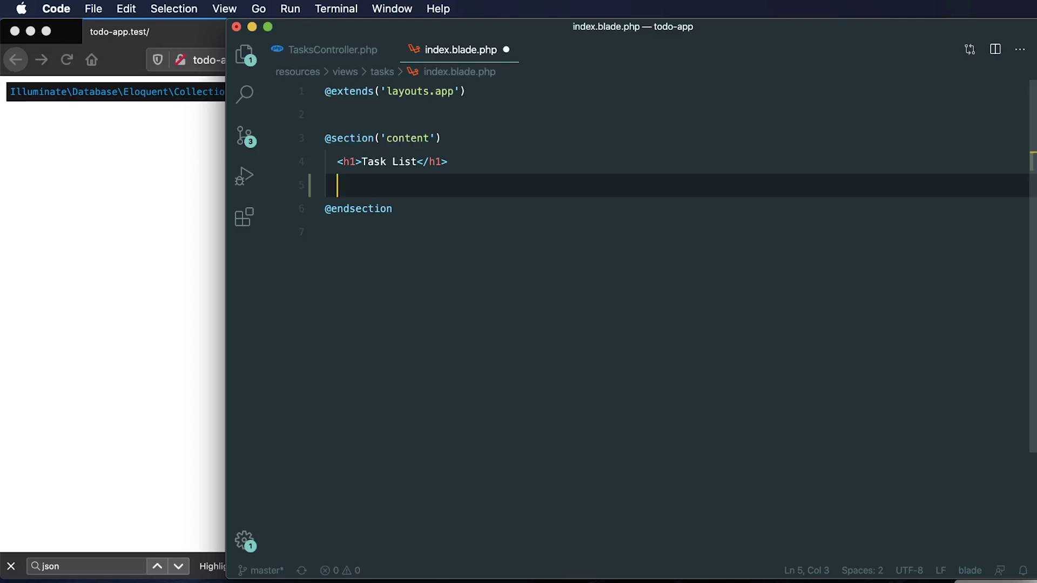
{"action": "type", "text": "{{ "}
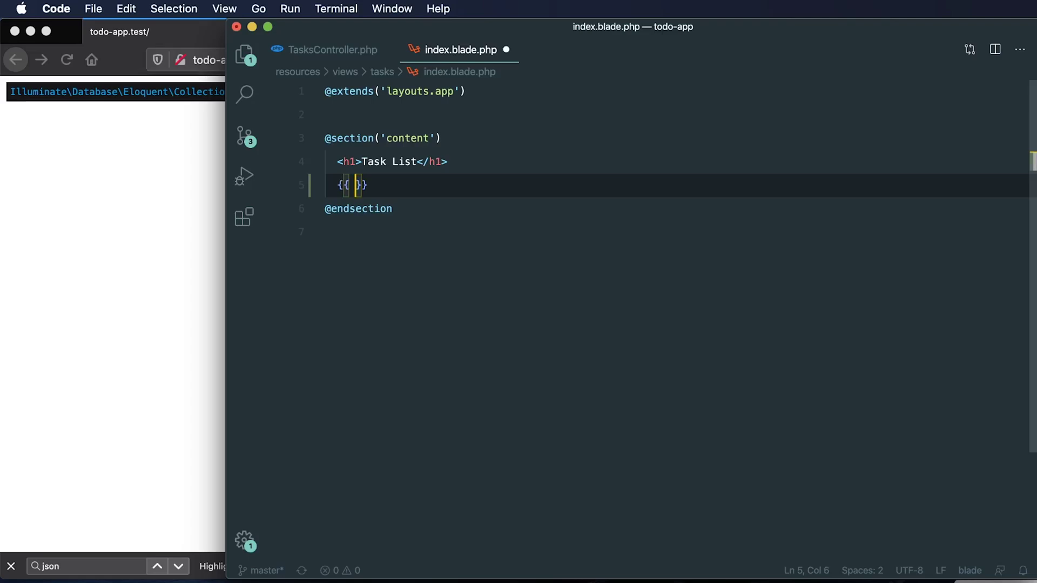
{"action": "type", "text": "$t"}
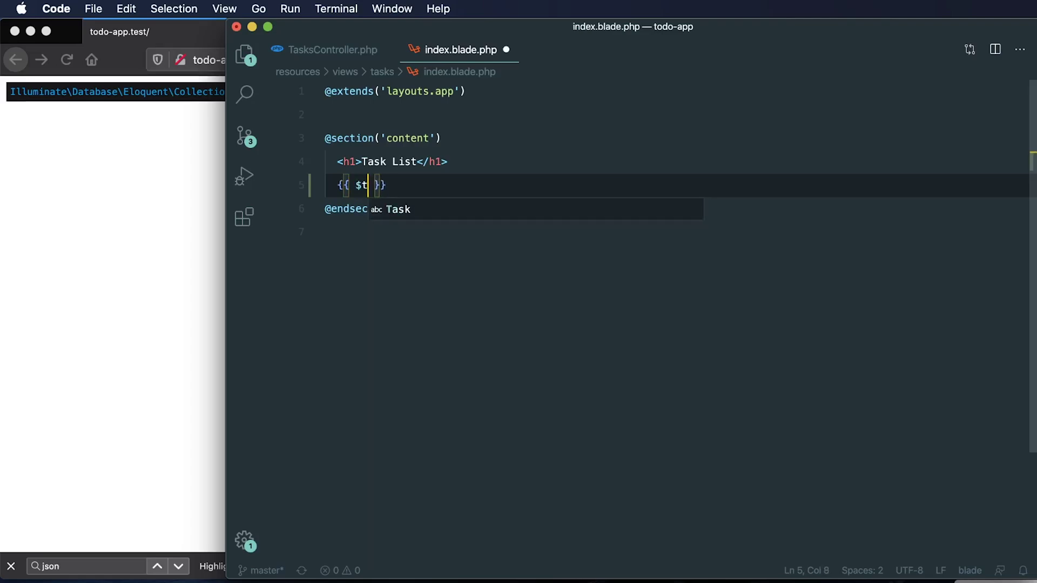
{"action": "key", "text": "BackSpace"}
{"action": "key", "text": "BackSpace"}
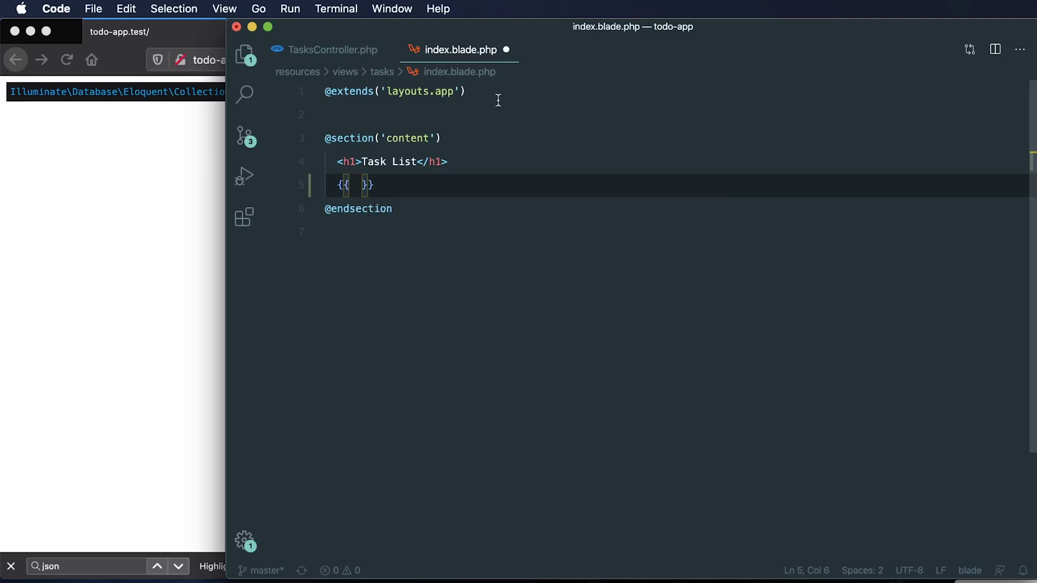
{"action": "left_click", "coordinate": [357, 55]}
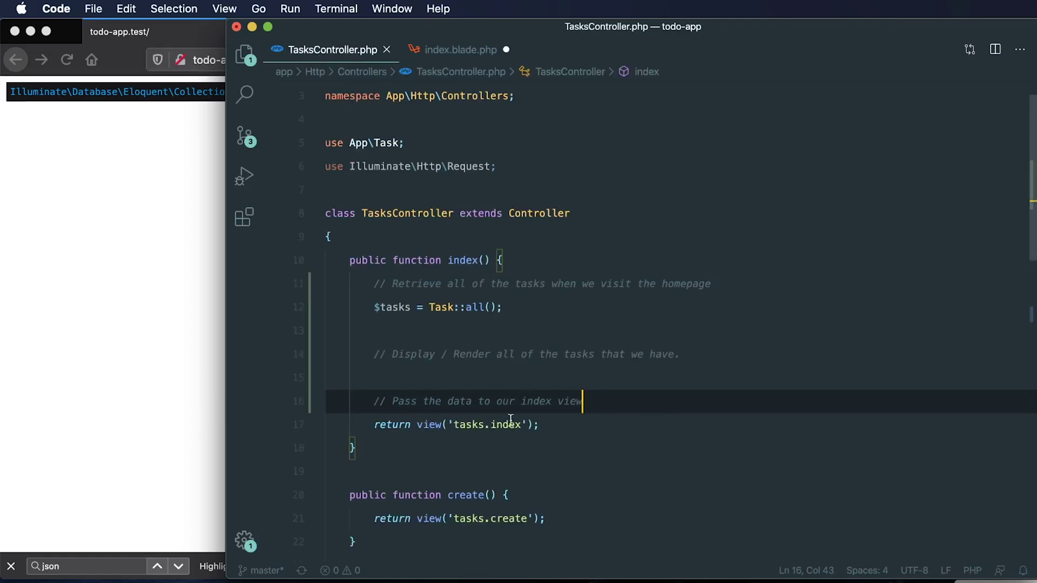
{"action": "left_click", "coordinate": [454, 50]}
{"action": "type", "text": "$tasks"}
{"action": "key", "text": "super+s"}
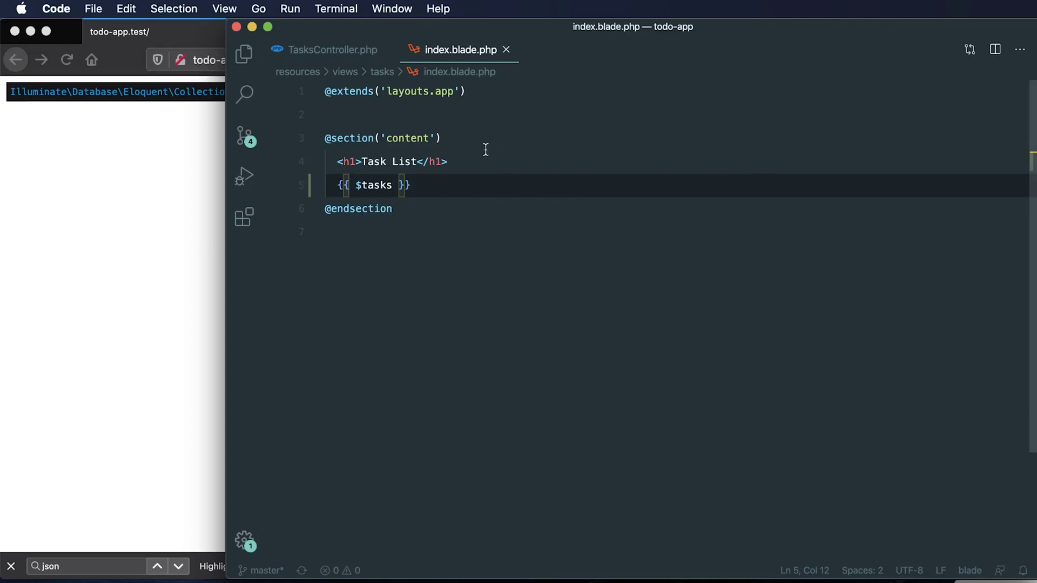
{"action": "left_click", "coordinate": [325, 53]}
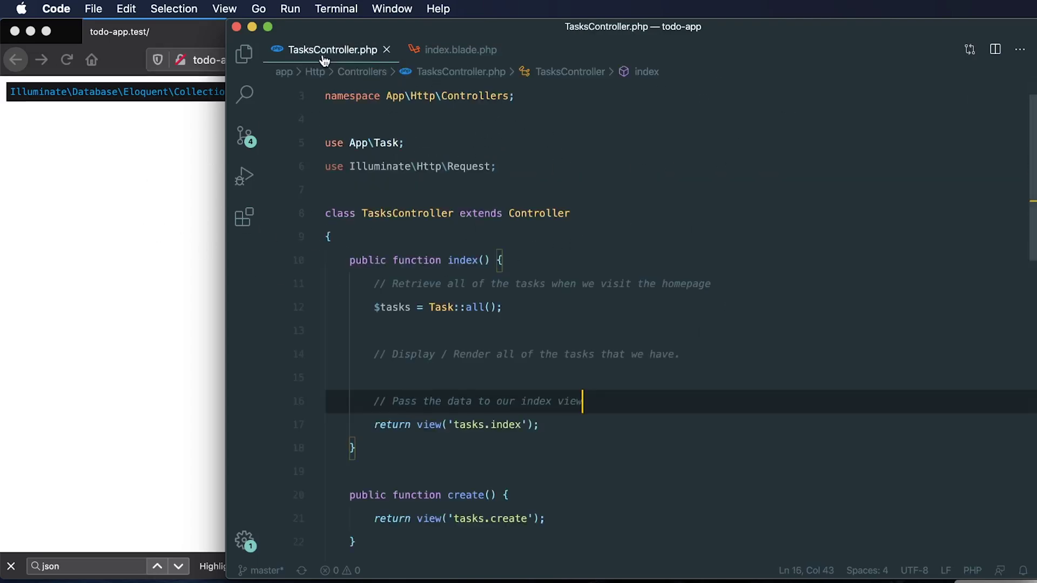
{"action": "left_click", "coordinate": [466, 52]}
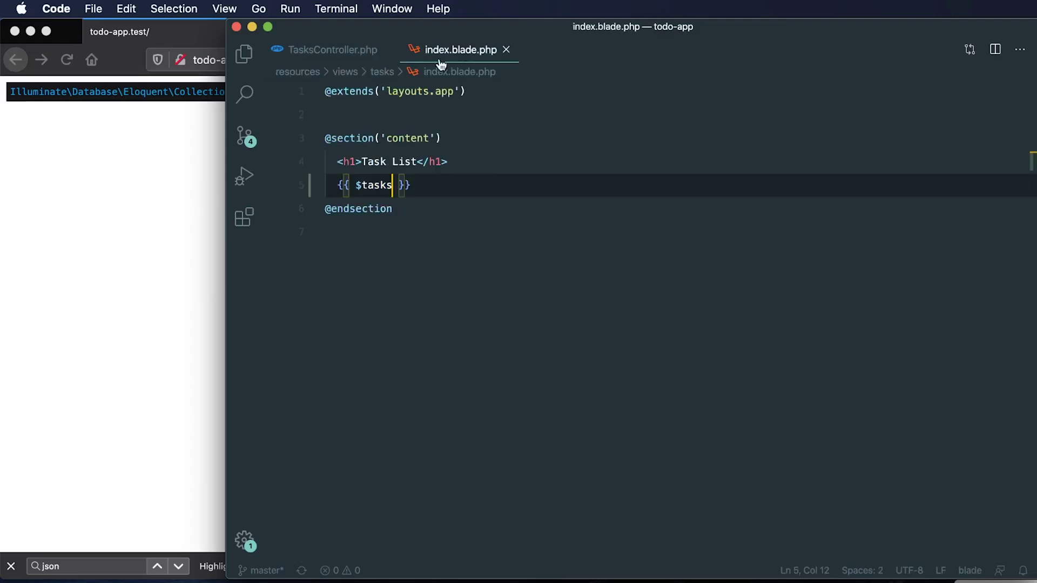
{"action": "left_click", "coordinate": [70, 251]}
Reload the todo app in Firefox and read the 'Undefined variable: tasks' solution text
{"action": "left_click", "coordinate": [259, 53]}
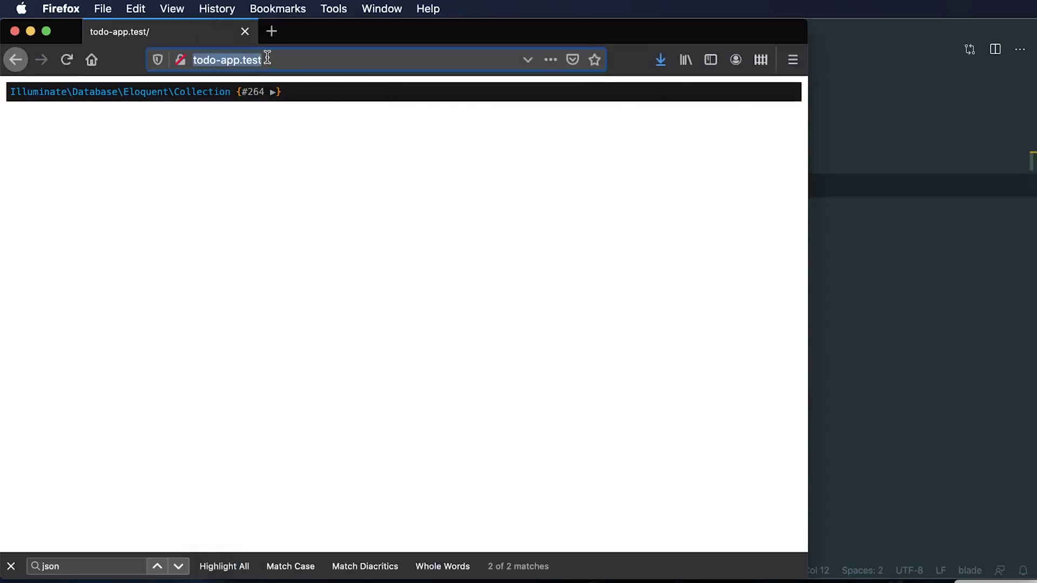
{"action": "key", "text": "Return"}
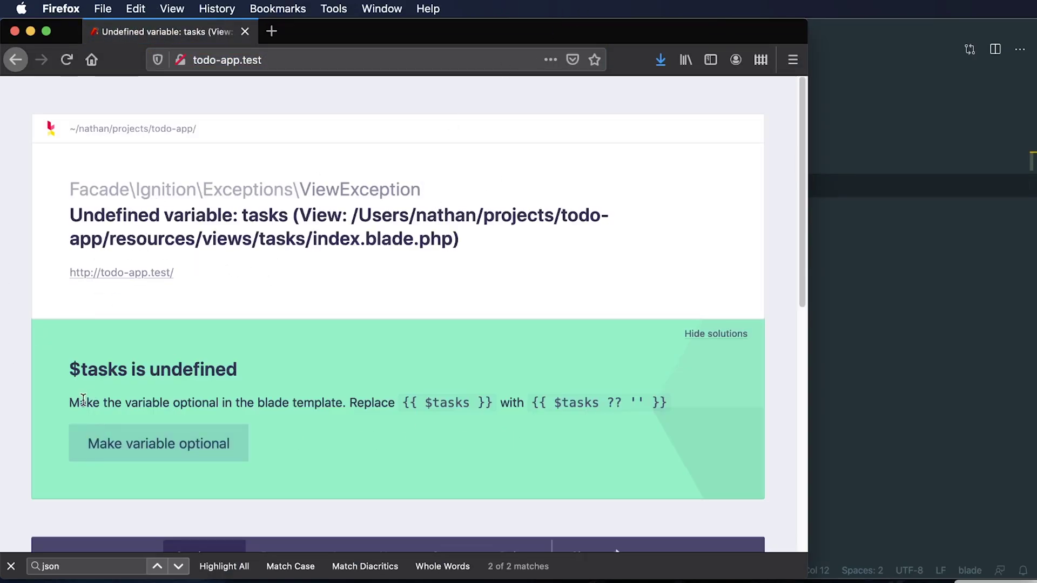
{"action": "left_click_drag", "start_coordinate": [101, 402], "coordinate": [435, 399]}
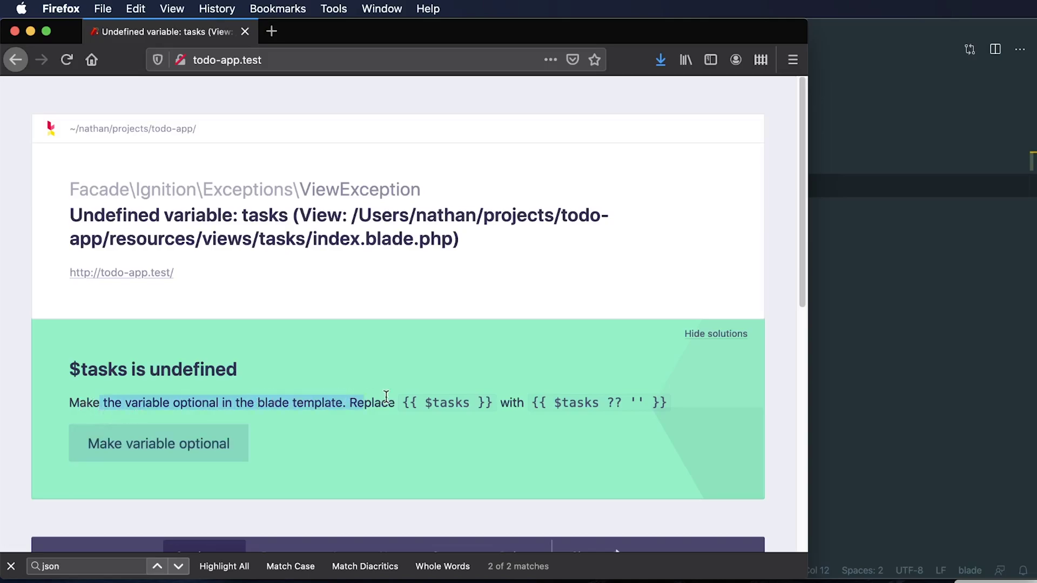
{"action": "mouse_move", "coordinate": [642, 400]}
{"action": "left_mouse_down"}
{"action": "mouse_move", "coordinate": [676, 396]}
{"action": "mouse_move", "coordinate": [123, 403]}
{"action": "left_mouse_up"}
{"action": "left_click", "coordinate": [817, 371]}
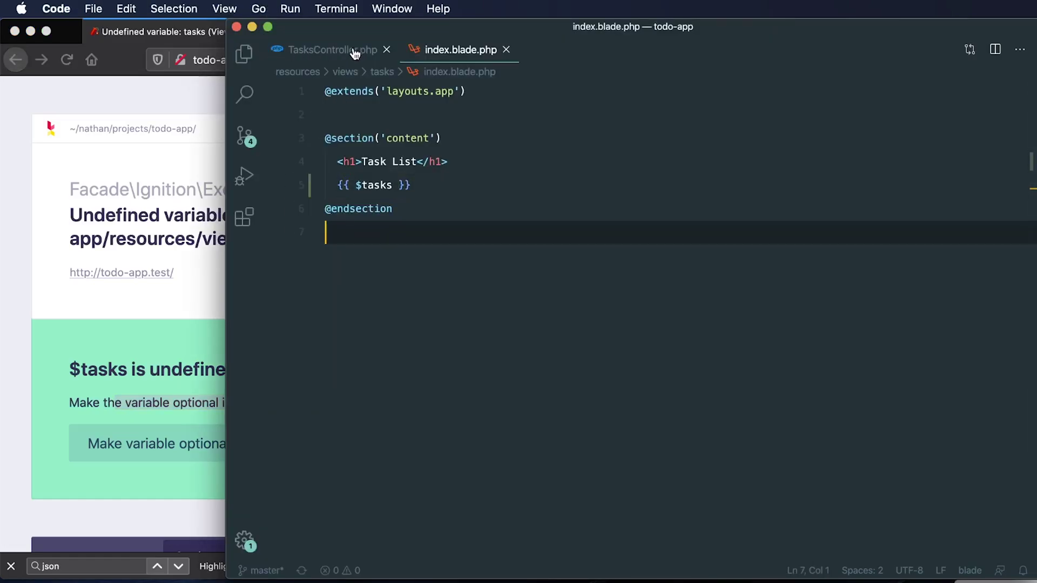
Add a data array containing $tasks to view('tasks.index') in TasksController's index method
{"action": "left_click", "coordinate": [332, 49]}
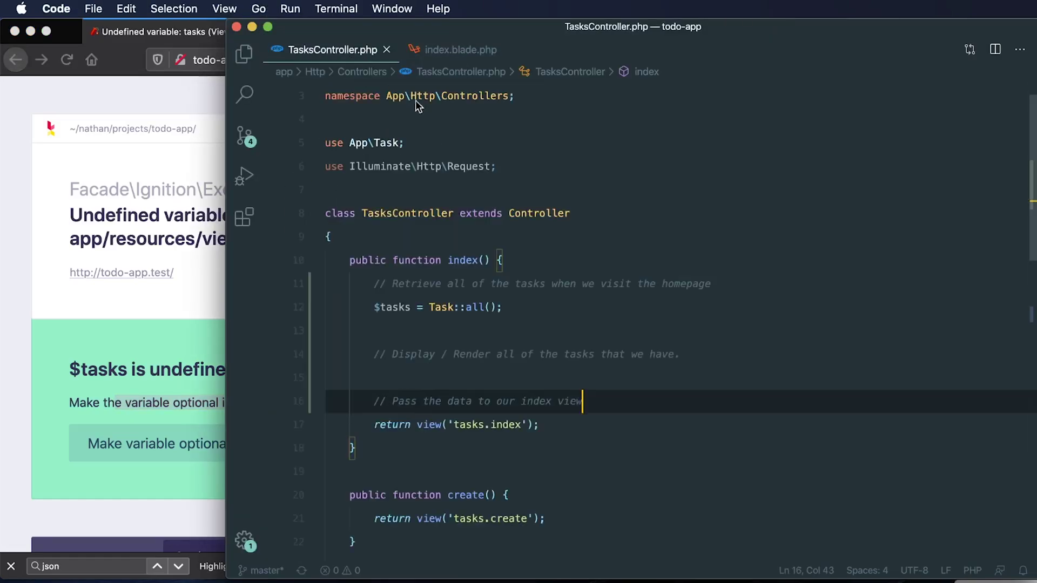
{"action": "left_click", "coordinate": [527, 424]}
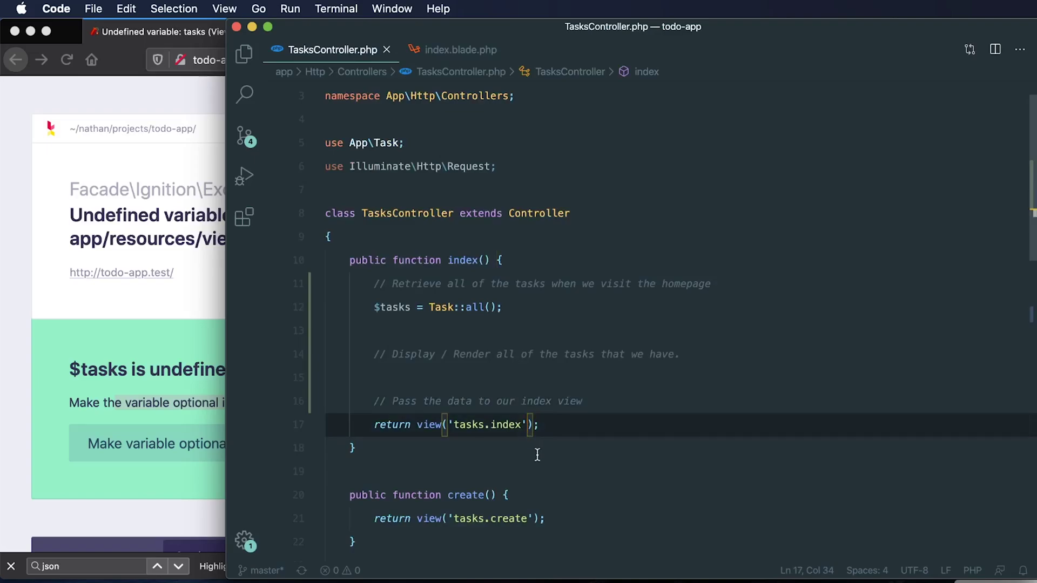
{"action": "type", "text": ","}
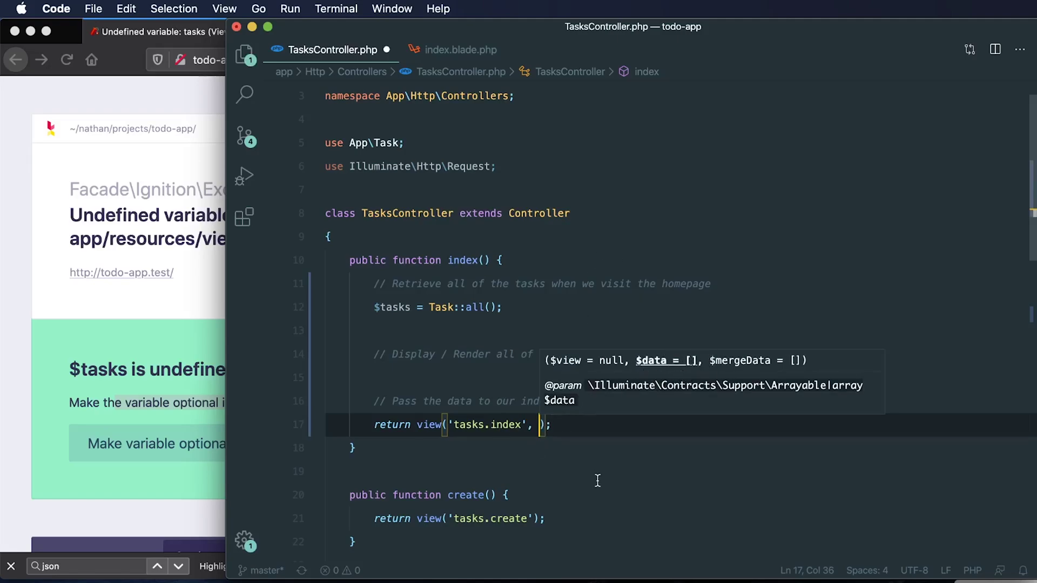
{"action": "type", "text": "["}
{"action": "key", "text": "Return"}
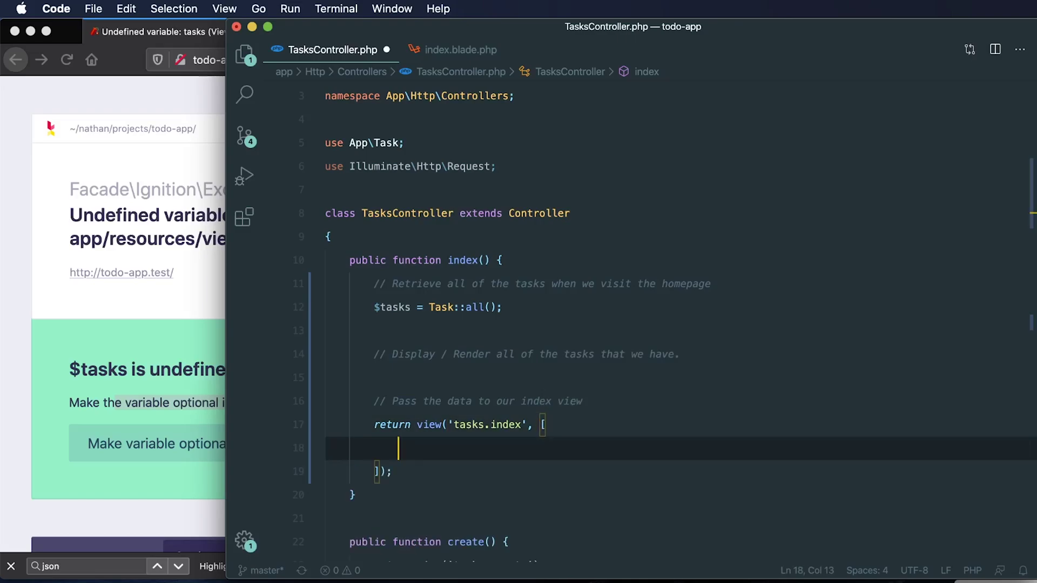
{"action": "type", "text": "$tasks,"}
{"action": "key", "text": "super+s"}
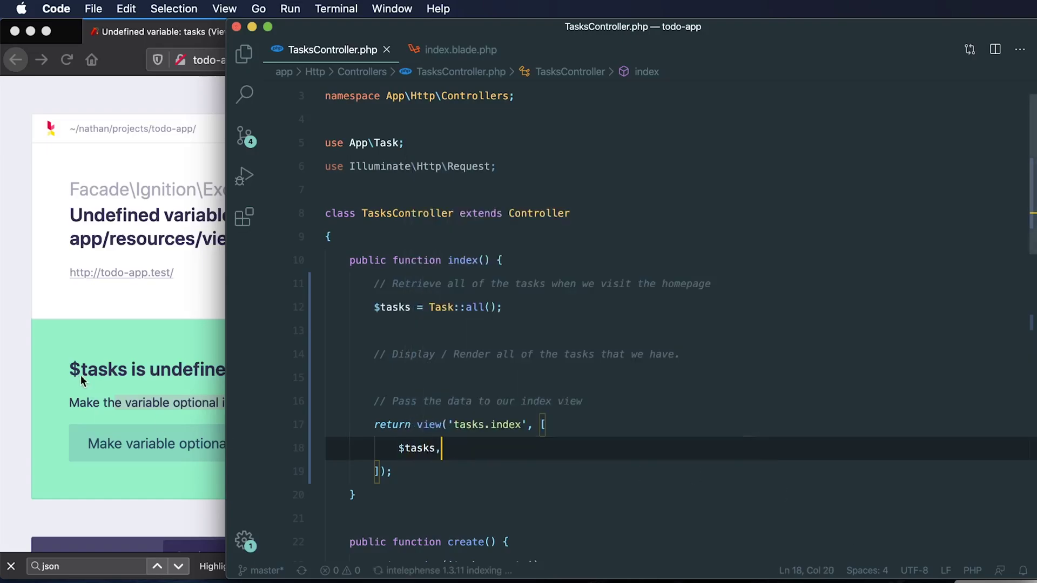
Reload the todo app page in Firefox to check it, then return to the editor
{"action": "left_click", "coordinate": [51, 387]}
{"action": "key", "text": "super+r"}
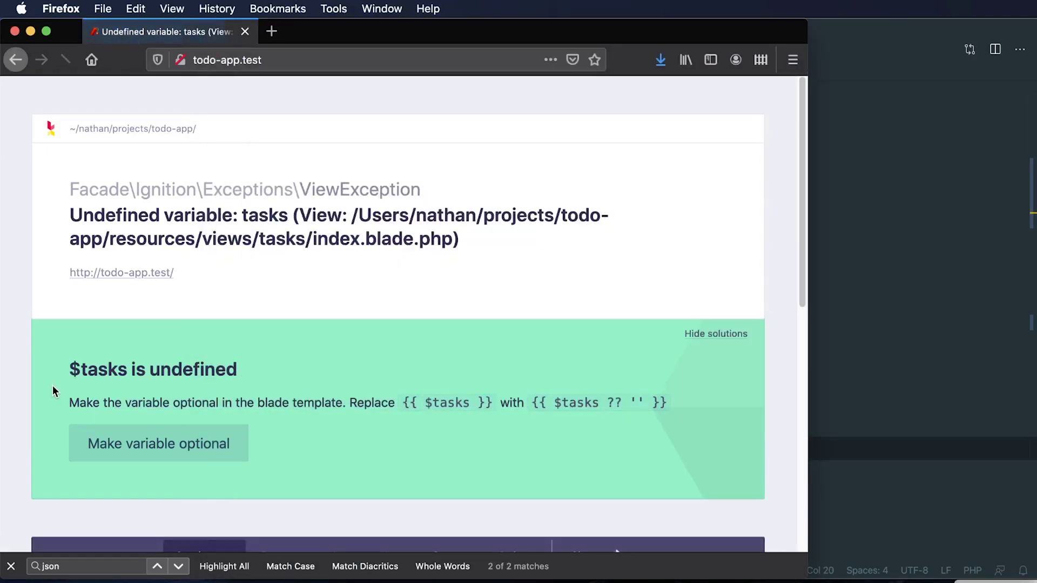
{"action": "key", "text": "super+Tab"}
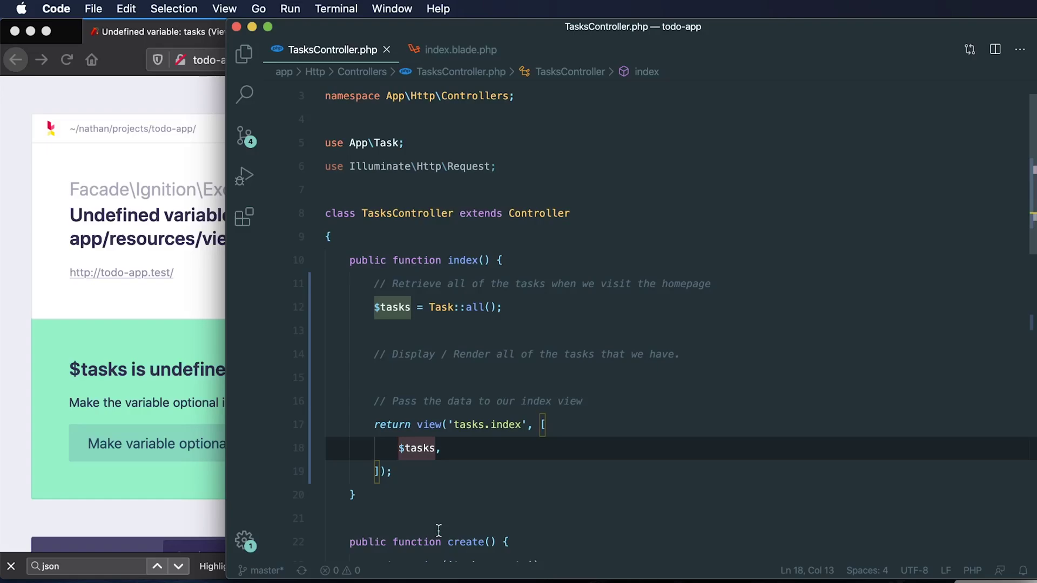
{"action": "type", "text": "'tasks' ="}
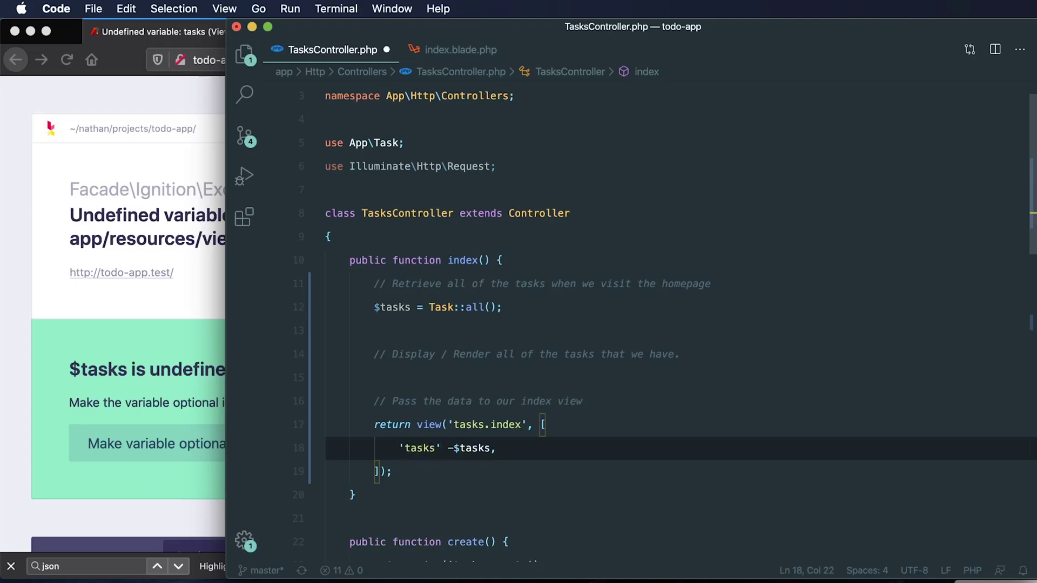
{"action": "type", "text": ">"}
Save the 'tasks' => $tasks mapping and reload Firefox to see three tasks as raw JSON
{"action": "key", "text": "super+s"}
{"action": "left_click", "coordinate": [2, 375]}
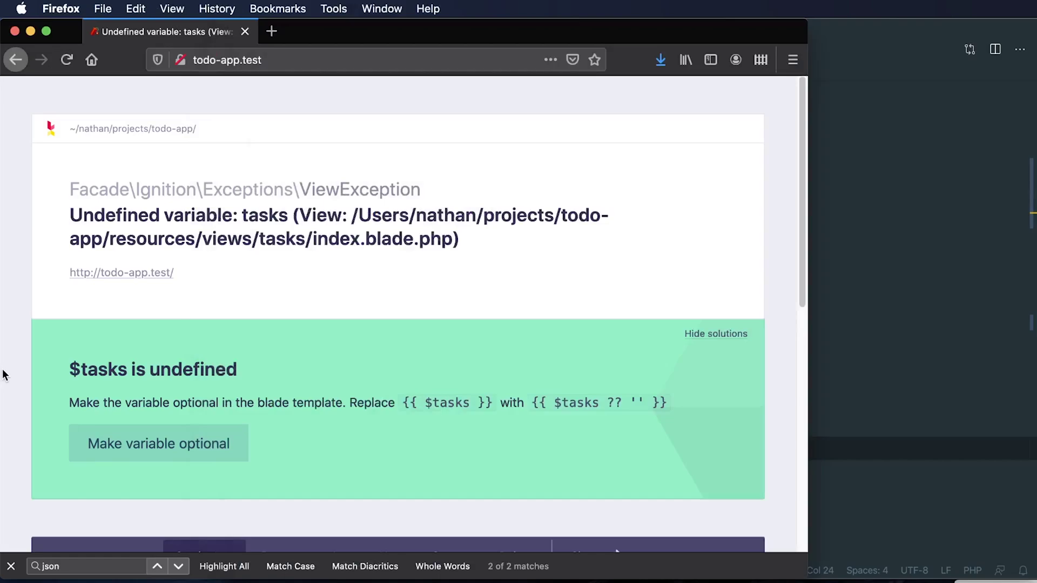
{"action": "key", "text": "super+r"}
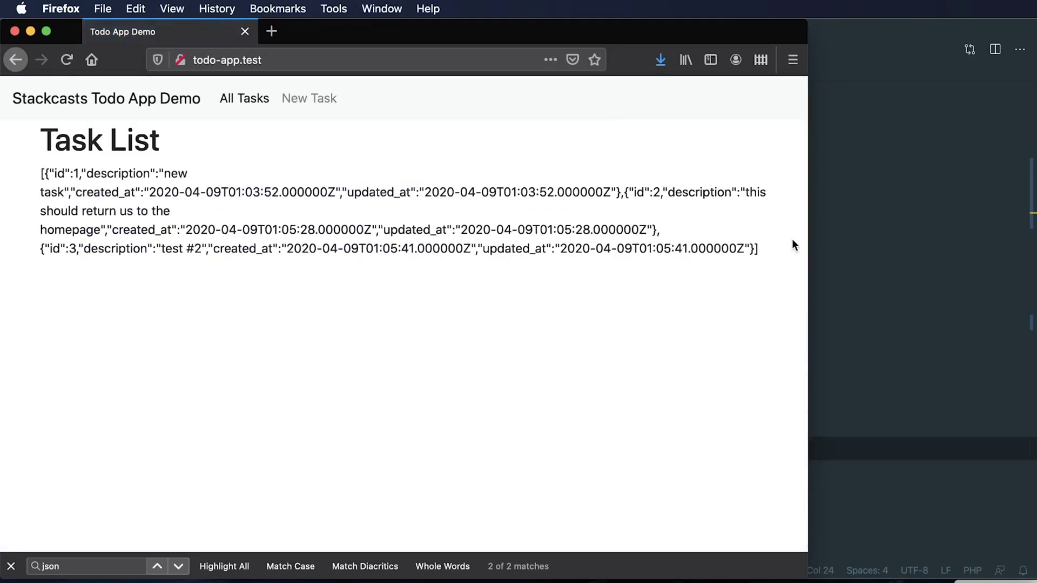
{"action": "left_click_drag", "start_coordinate": [765, 254], "coordinate": [32, 159]}
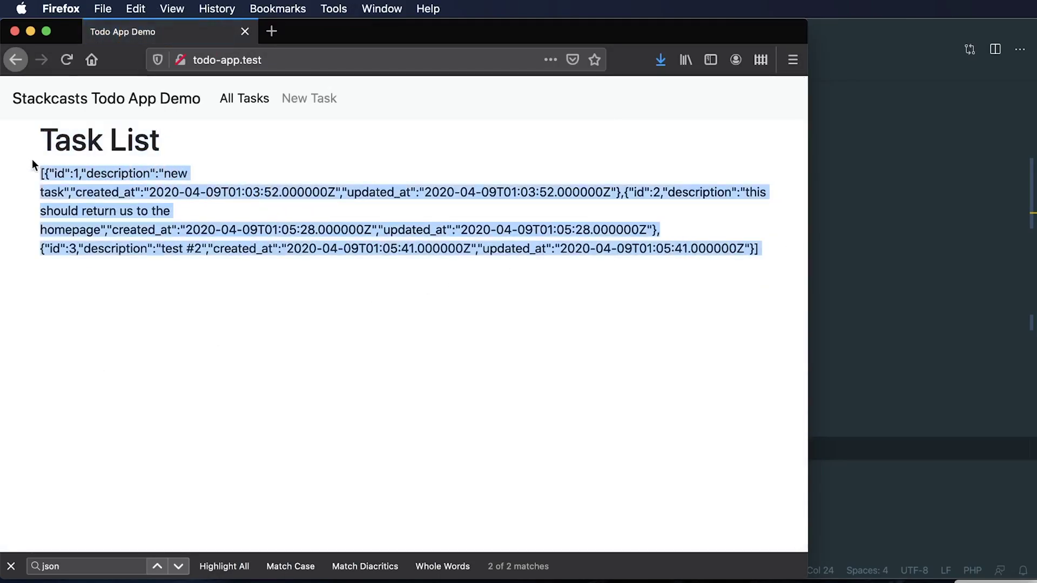
{"action": "left_click", "coordinate": [378, 317]}
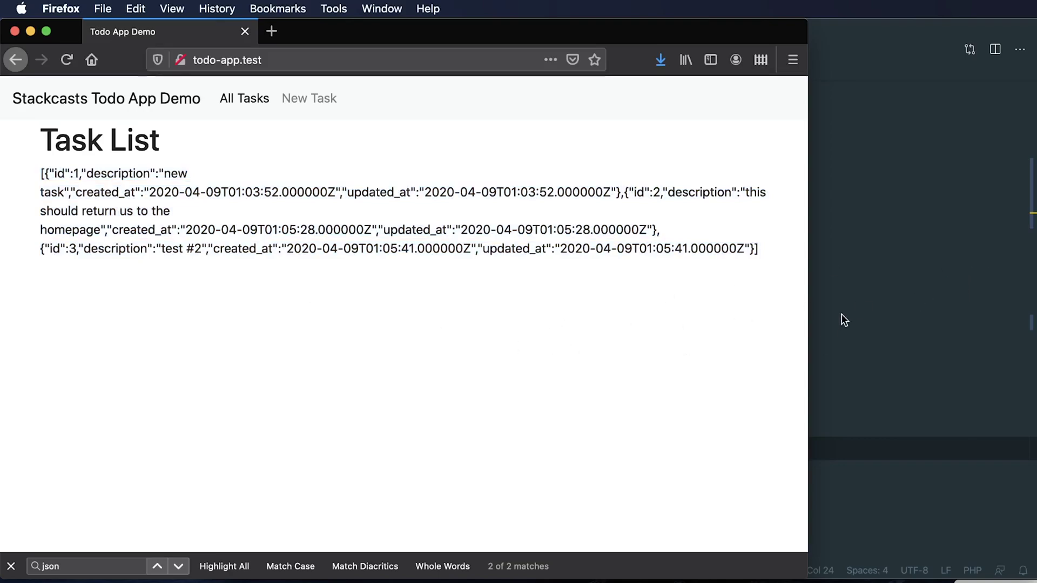
Remove the index method's comments in TasksController.php, cutting the display comment, and save
{"action": "left_click", "coordinate": [910, 431]}
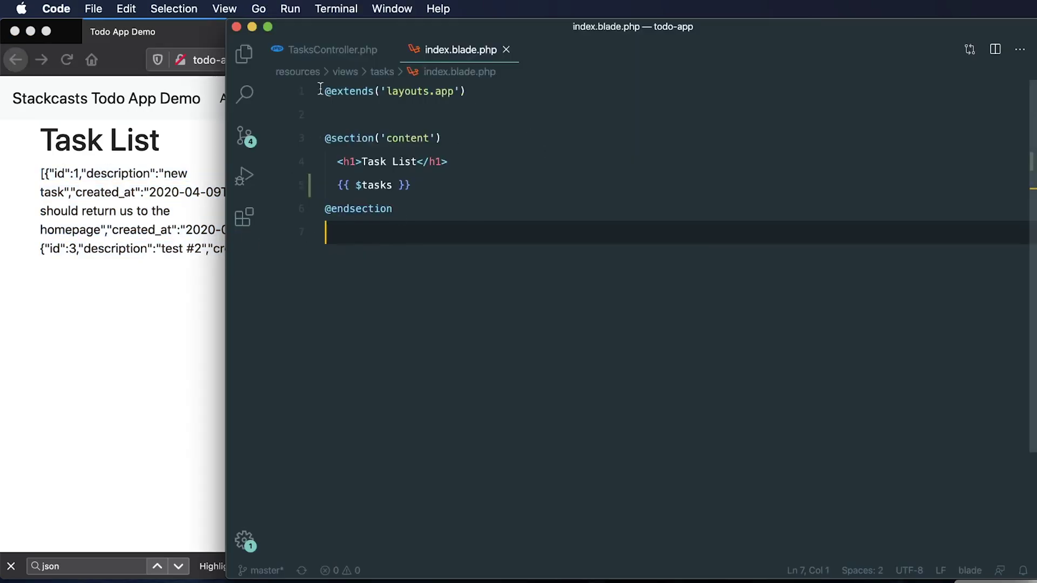
{"action": "left_click", "coordinate": [317, 51]}
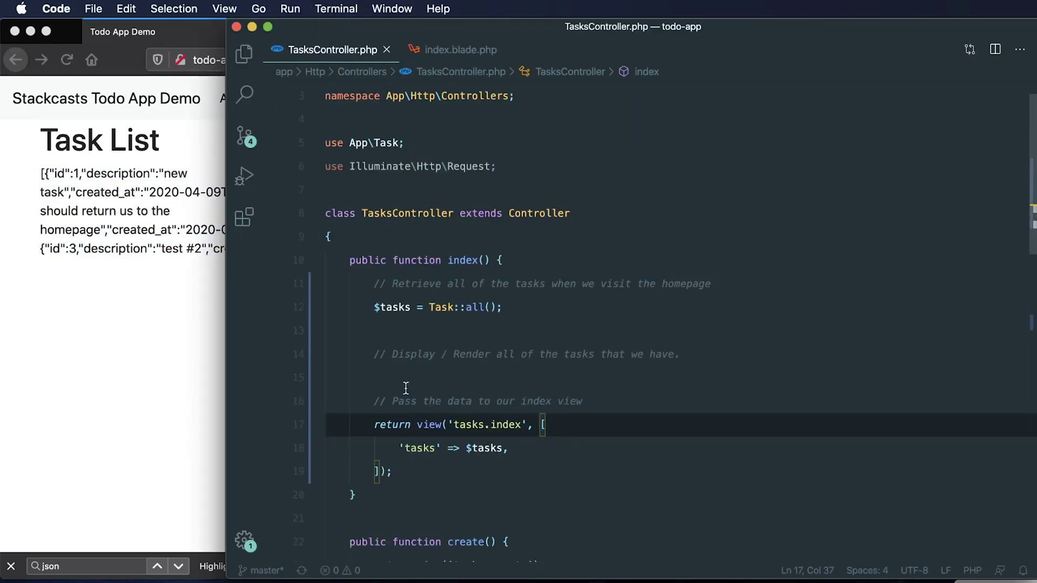
{"action": "triple_click", "coordinate": [616, 401]}
{"action": "key", "text": "BackSpace"}
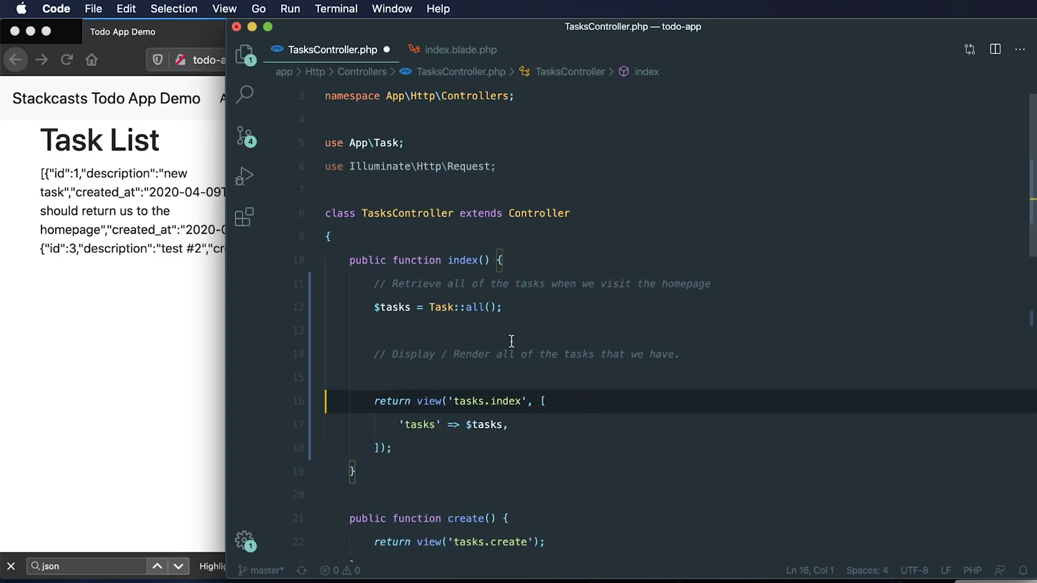
{"action": "triple_click", "coordinate": [496, 353]}
{"action": "key", "text": "BackSpace"}
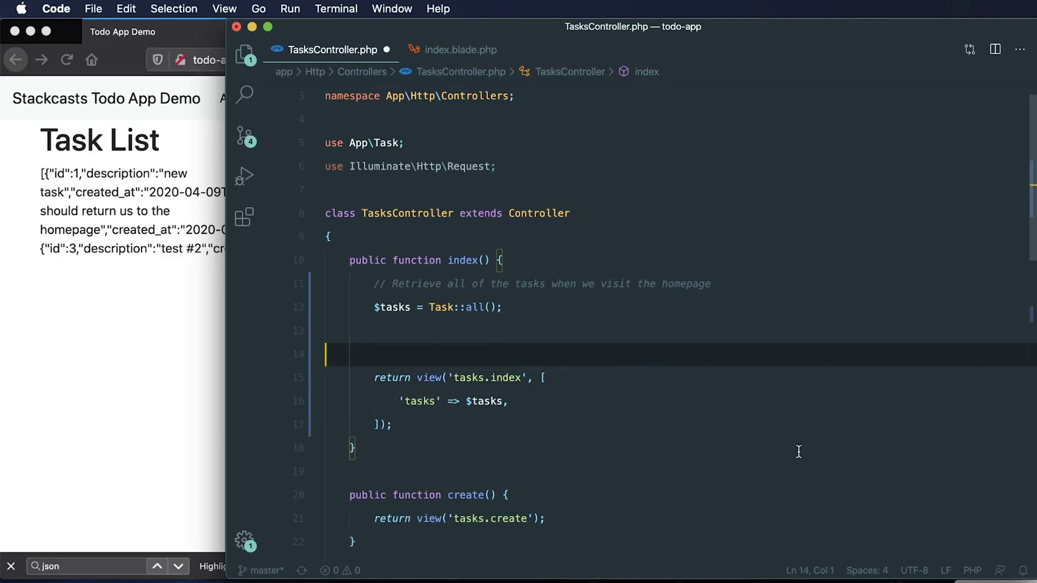
{"action": "key", "text": "BackSpace"}
{"action": "key", "text": "Up"}
{"action": "key", "text": "Up"}
{"action": "key", "text": "super+shift+Right"}
{"action": "key", "text": "BackSpace"}
{"action": "key", "text": "BackSpace"}
{"action": "key", "text": "super+s"}
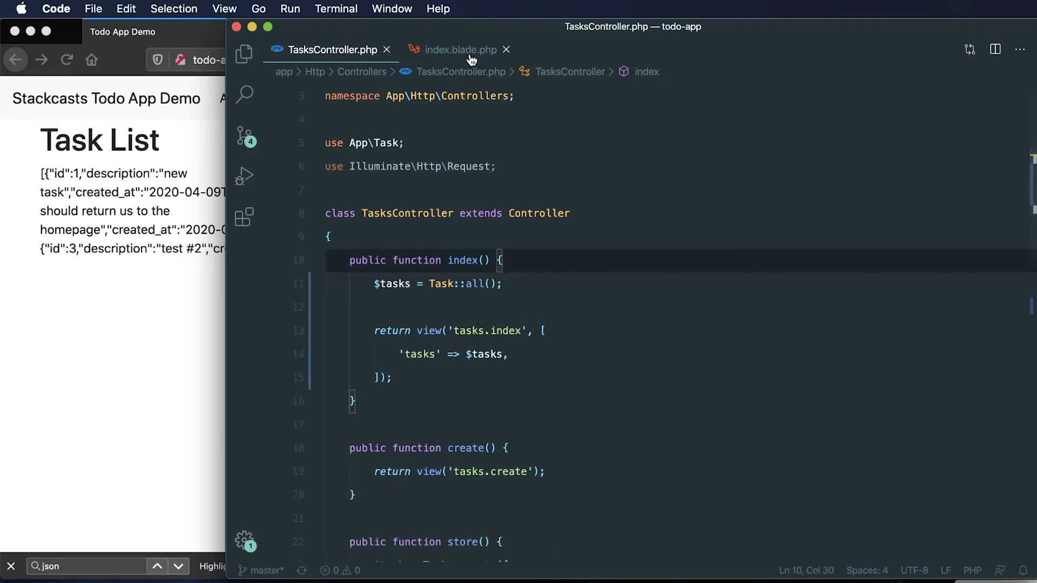
Paste the 'Display / Render all of the tasks' comment below the heading in index.blade.php
{"action": "left_click", "coordinate": [429, 50]}
{"action": "left_click", "coordinate": [498, 157]}
{"action": "key", "text": "Return"}
{"action": "key", "text": "Return"}
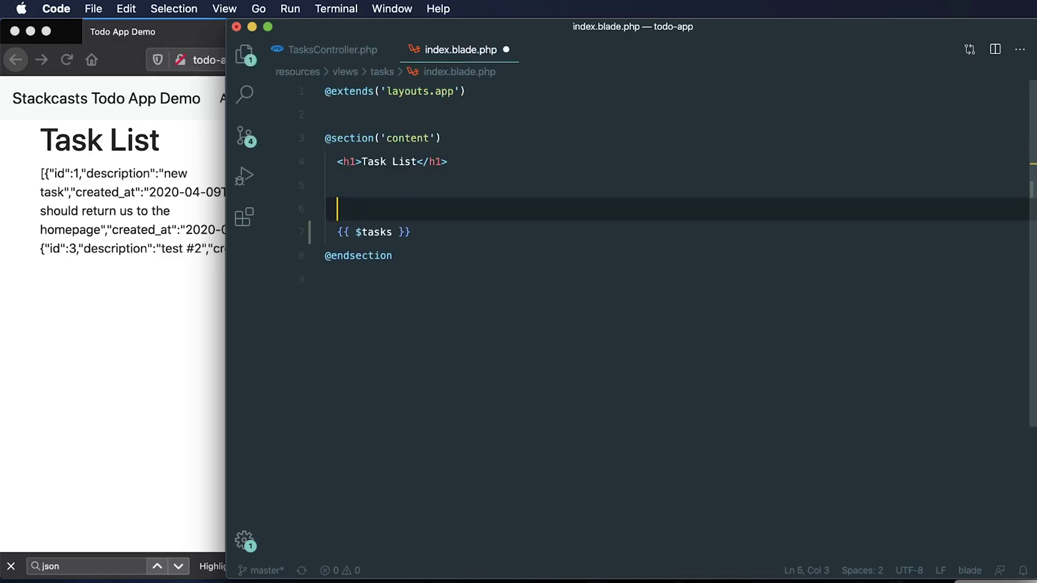
{"action": "type", "text": "// Display / Render all of the tasks that we have."}
{"action": "key", "text": "shift+alt+f"}
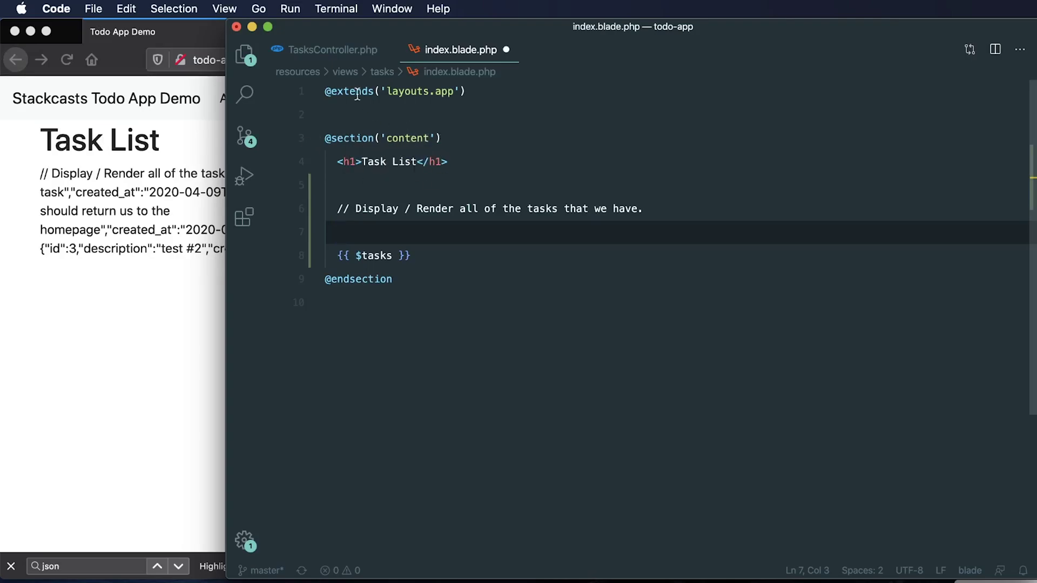
{"action": "left_click", "coordinate": [326, 91]}
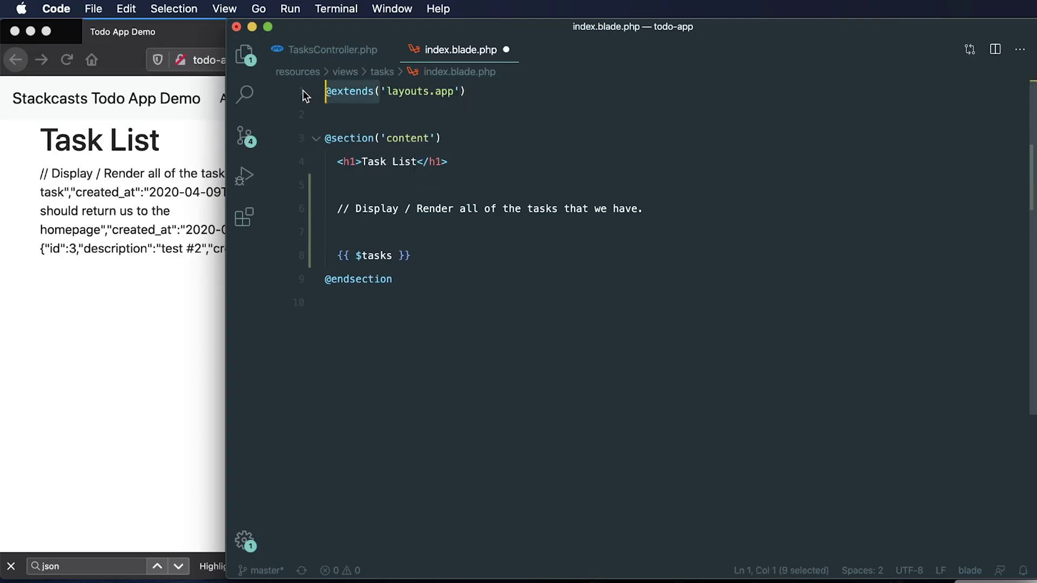
{"action": "left_click_drag", "start_coordinate": [480, 97], "coordinate": [322, 70]}
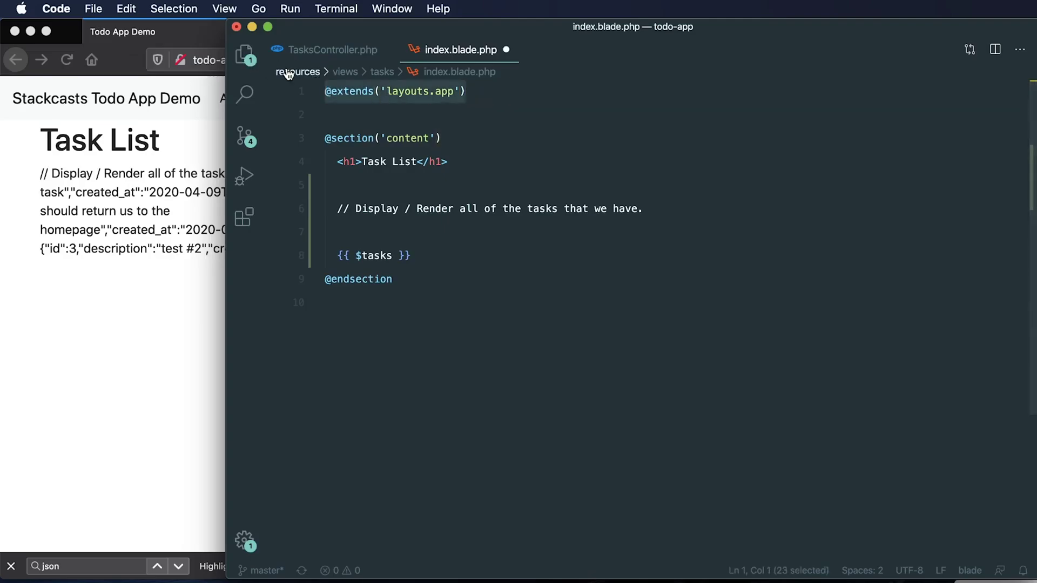
{"action": "left_click", "coordinate": [447, 226]}
{"action": "key", "text": "Return"}
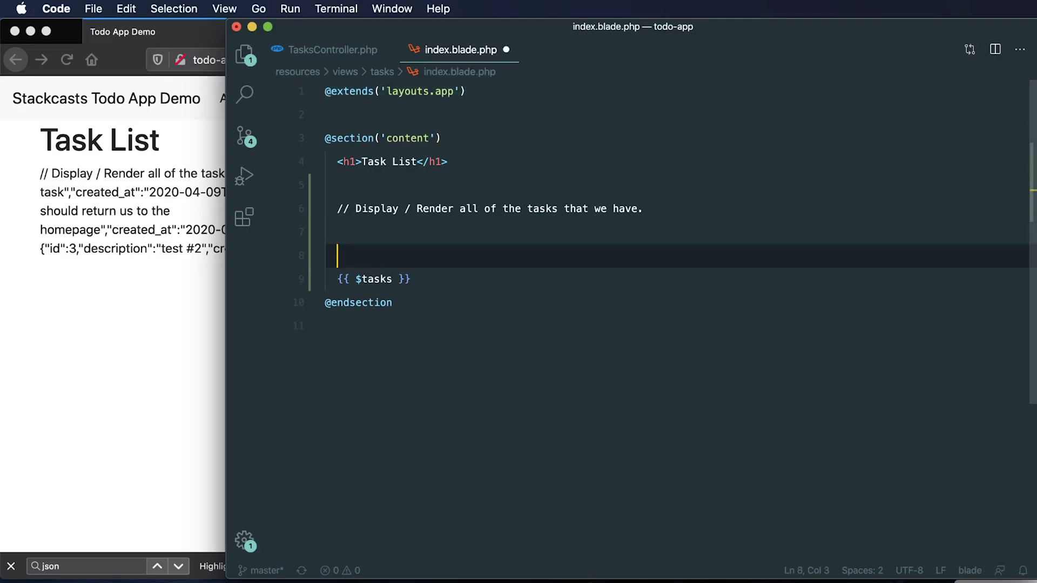
{"action": "type", "text": "fo"}
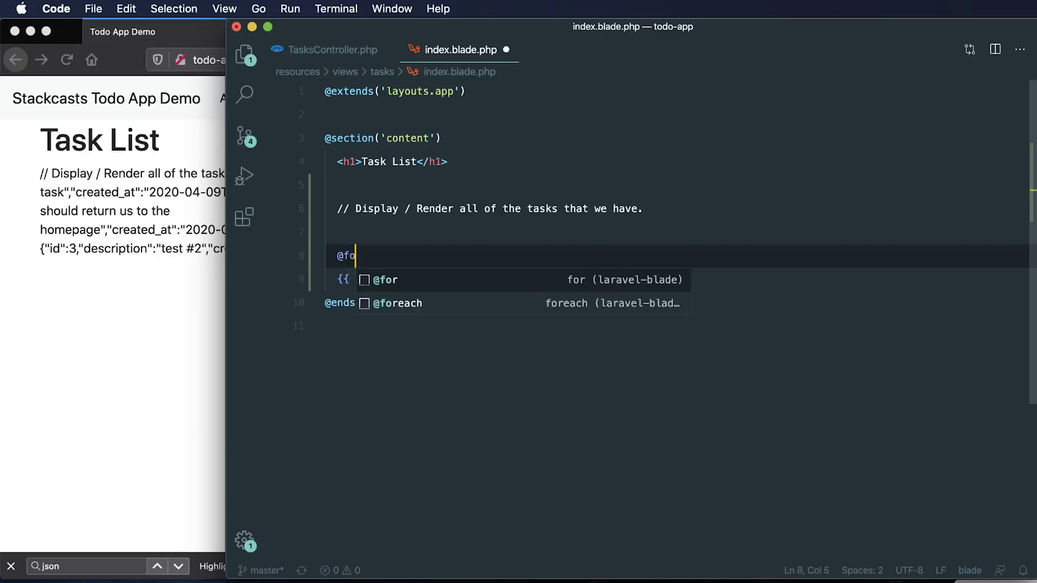
{"action": "type", "text": "reach("}
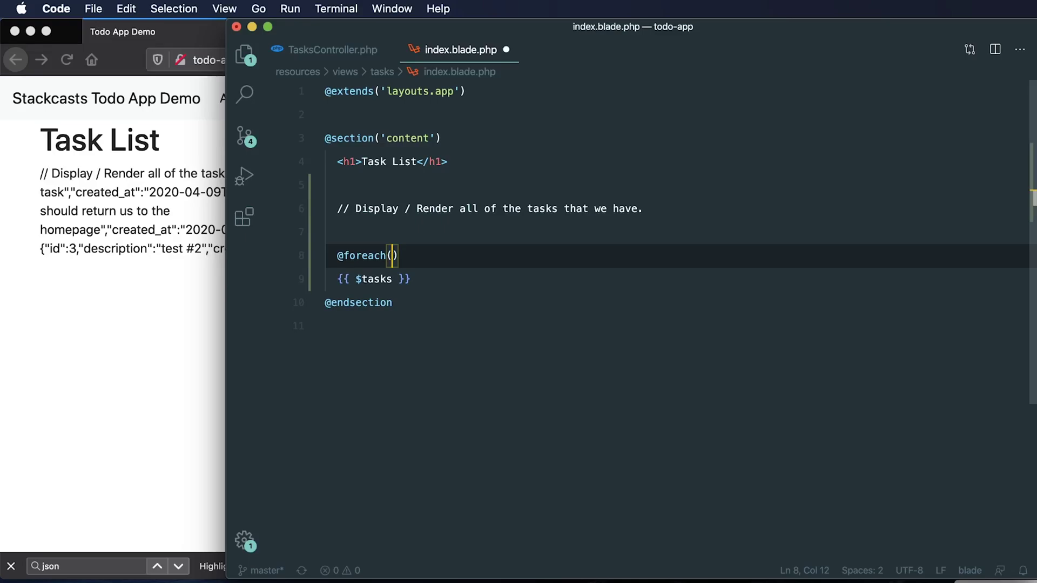
{"action": "type", "text": "$tasks "}
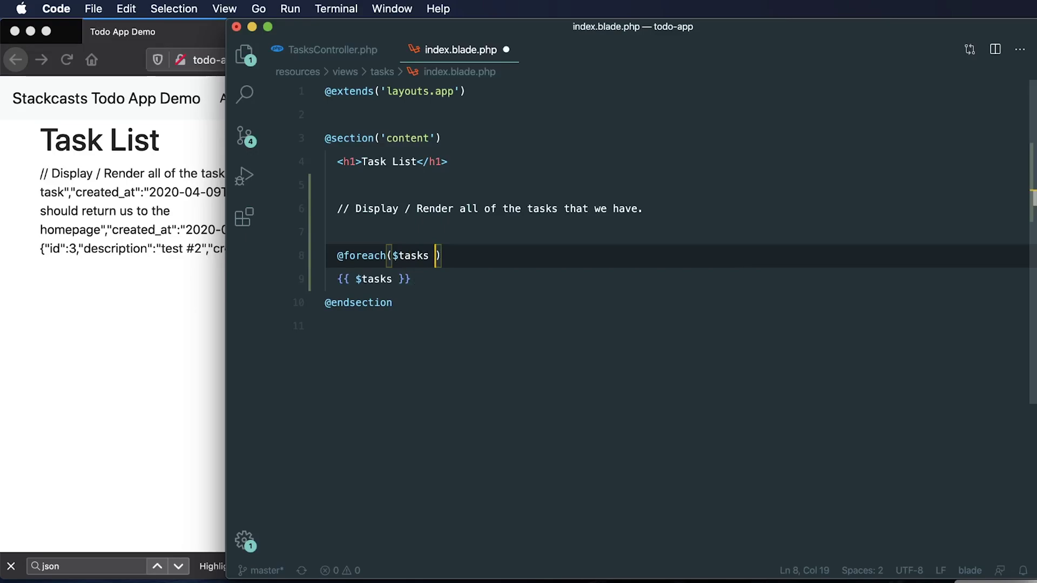
{"action": "type", "text": "as"}
{"action": "key", "text": "BackSpace"}
{"action": "key", "text": "BackSpace"}
{"action": "type", "text": "as $task"}
{"action": "key", "text": "Right"}
{"action": "key", "text": "Return"}
{"action": "key", "text": "Return"}
{"action": "type", "text": "@endforeach"}
{"action": "key", "text": "Up"}
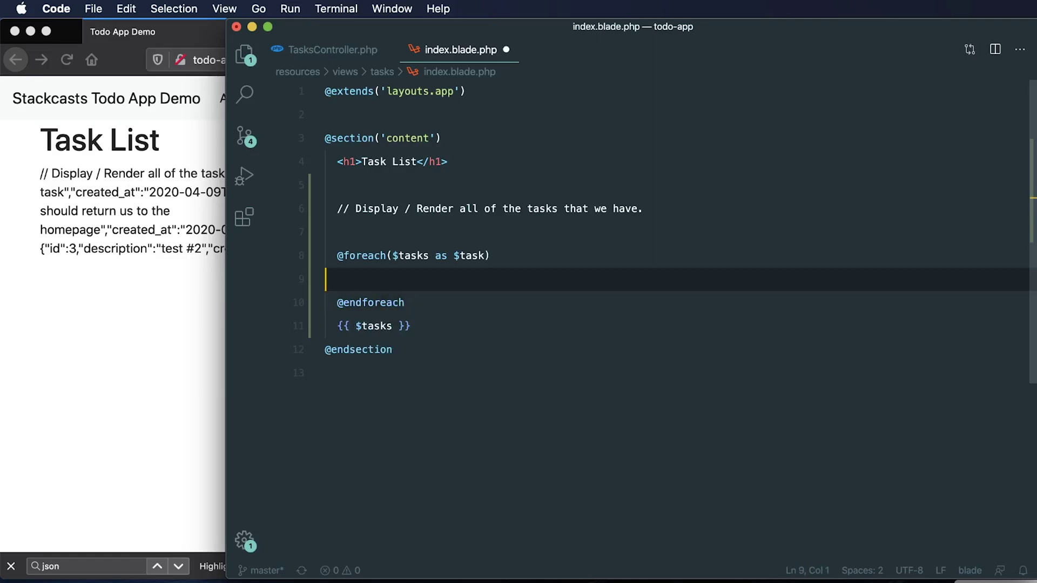
{"action": "key", "text": "Tab"}
{"action": "key", "text": "Tab"}
{"action": "type", "text": "<div>"}
{"action": "type", "text": "{{ $task->description"}
{"action": "key", "text": "Right"}
{"action": "key", "text": "Right"}
{"action": "type", "text": "</div>"}
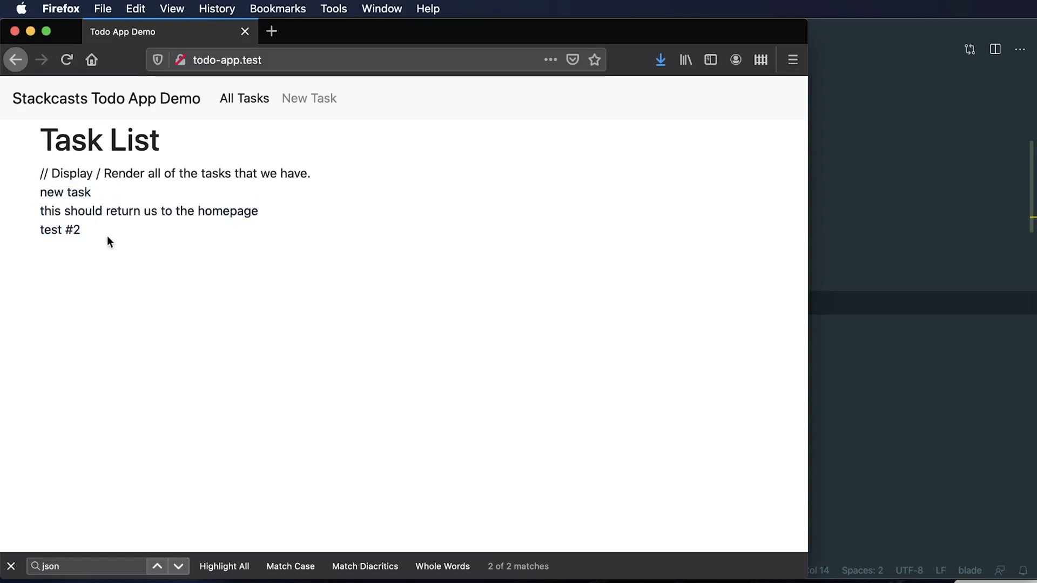
Delete the leftover display comment line from index.blade.php, then go back to Firefox
{"action": "left_click_drag", "start_coordinate": [112, 248], "coordinate": [12, 195]}
{"action": "mouse_move", "coordinate": [40, 267]}
{"action": "left_mouse_down"}
{"action": "mouse_move", "coordinate": [35, 193]}
{"action": "mouse_move", "coordinate": [14, 215]}
{"action": "left_mouse_up"}
{"action": "key", "text": "super+Tab"}
{"action": "key", "text": "super+shift+Left"}
{"action": "key", "text": "BackSpace"}
{"action": "key", "text": "BackSpace"}
{"action": "key", "text": "BackSpace"}
{"action": "left_click", "coordinate": [77, 465]}
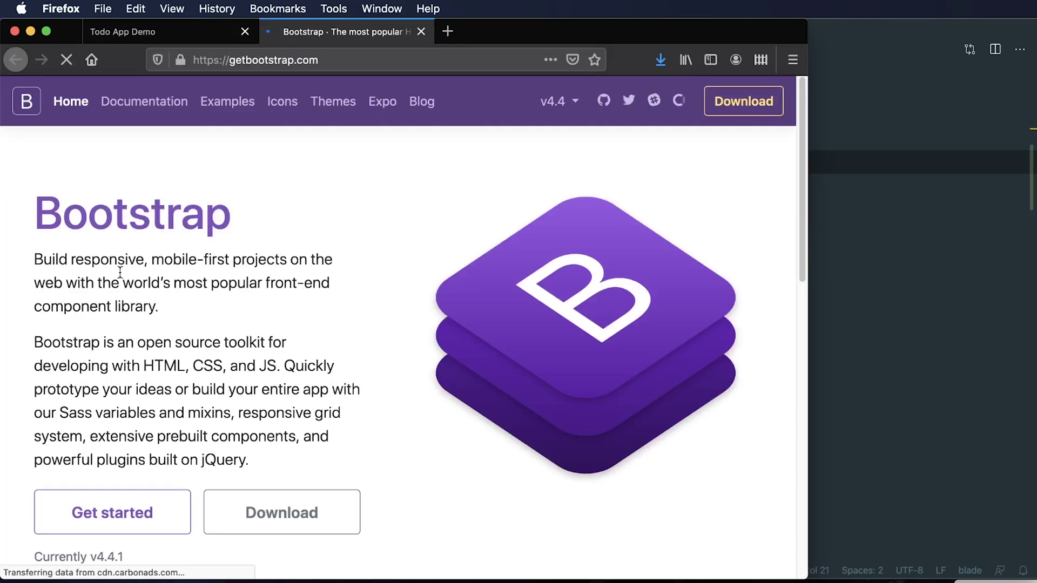
Go to Documentation > Components > Card and copy the card-body example markup
{"action": "left_click", "coordinate": [156, 108]}
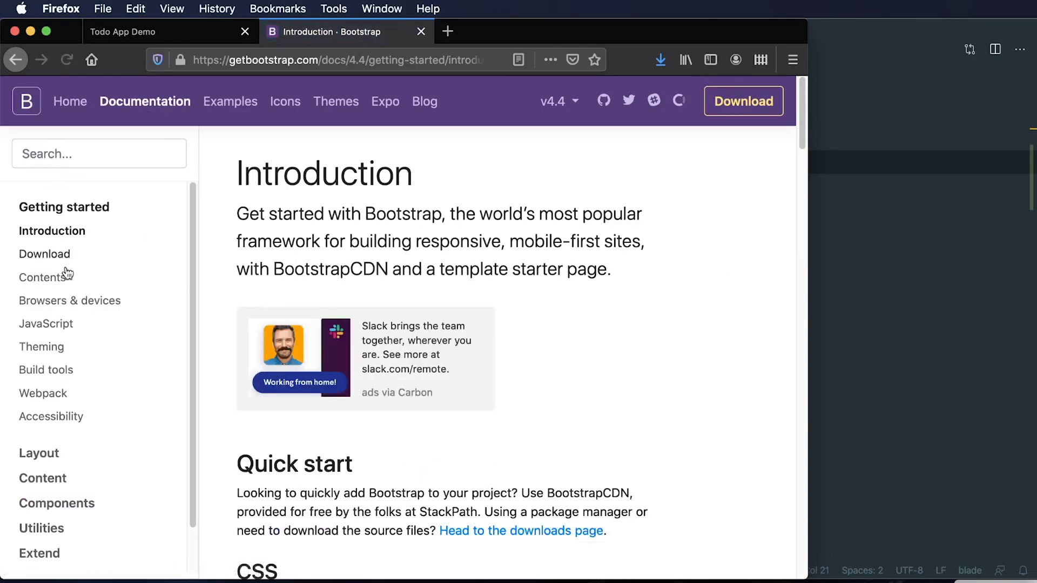
{"action": "scroll", "coordinate": [81, 453], "scroll_direction": "down", "scroll_amount": 2}
{"action": "left_click", "coordinate": [86, 471]}
{"action": "scroll", "coordinate": [23, 363], "scroll_direction": "down", "scroll_amount": 1}
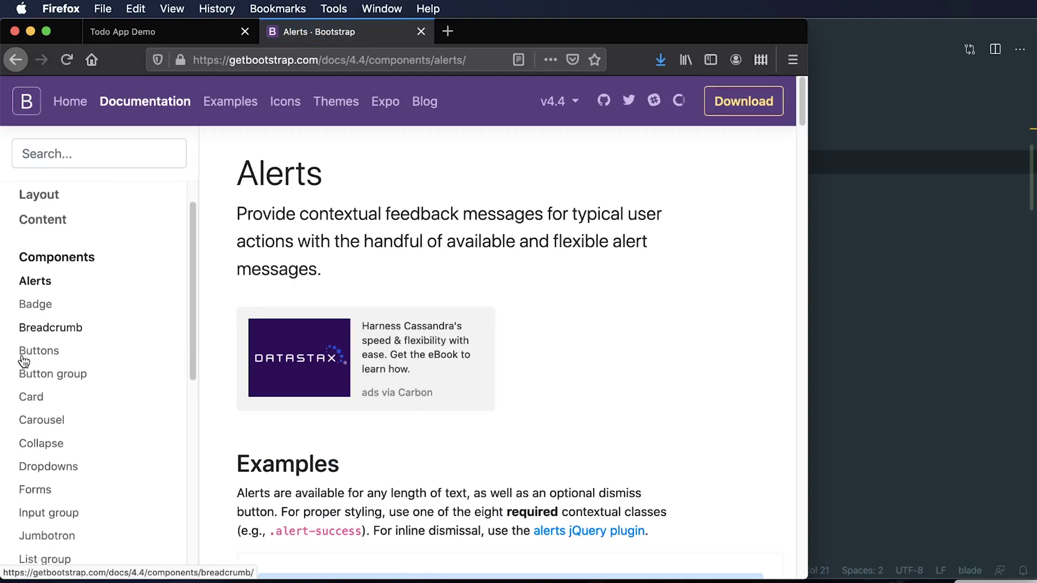
{"action": "scroll", "coordinate": [21, 362], "scroll_direction": "down", "scroll_amount": 1}
{"action": "scroll", "coordinate": [20, 363], "scroll_direction": "down", "scroll_amount": 4}
{"action": "scroll", "coordinate": [19, 364], "scroll_direction": "up", "scroll_amount": 3}
{"action": "scroll", "coordinate": [19, 364], "scroll_direction": "up", "scroll_amount": 1}
{"action": "scroll", "coordinate": [25, 332], "scroll_direction": "up", "scroll_amount": 2}
{"action": "left_click", "coordinate": [31, 299]}
{"action": "scroll", "coordinate": [469, 393], "scroll_direction": "down", "scroll_amount": 3}
{"action": "scroll", "coordinate": [469, 393], "scroll_direction": "down", "scroll_amount": 3}
{"action": "scroll", "coordinate": [470, 398], "scroll_direction": "down", "scroll_amount": 2}
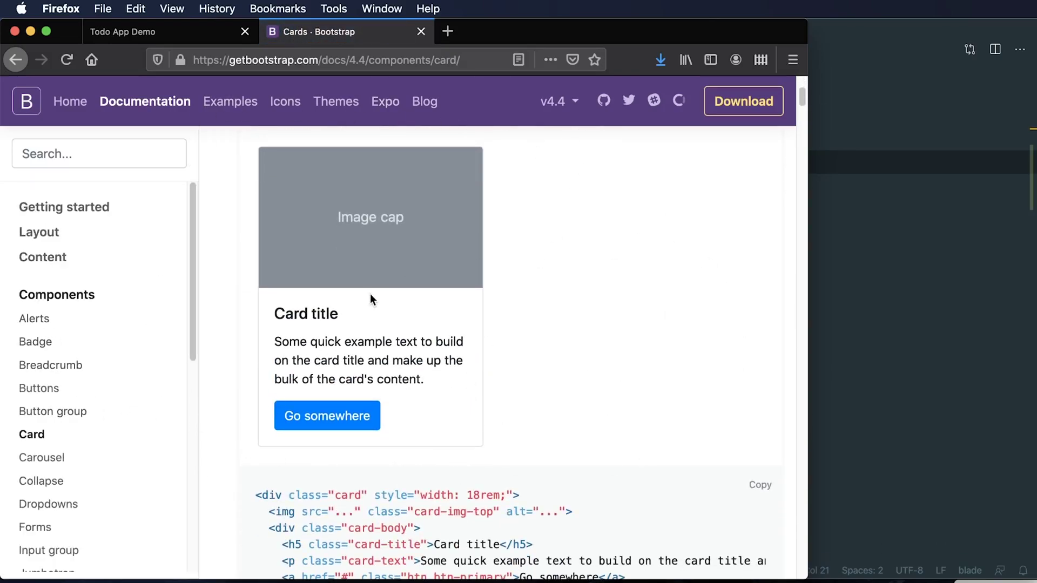
{"action": "scroll", "coordinate": [371, 294], "scroll_direction": "down", "scroll_amount": 5}
{"action": "scroll", "coordinate": [384, 337], "scroll_direction": "up", "scroll_amount": 2}
{"action": "scroll", "coordinate": [383, 343], "scroll_direction": "up", "scroll_amount": 3}
{"action": "scroll", "coordinate": [404, 317], "scroll_direction": "up", "scroll_amount": 3}
{"action": "scroll", "coordinate": [467, 369], "scroll_direction": "down", "scroll_amount": 1}
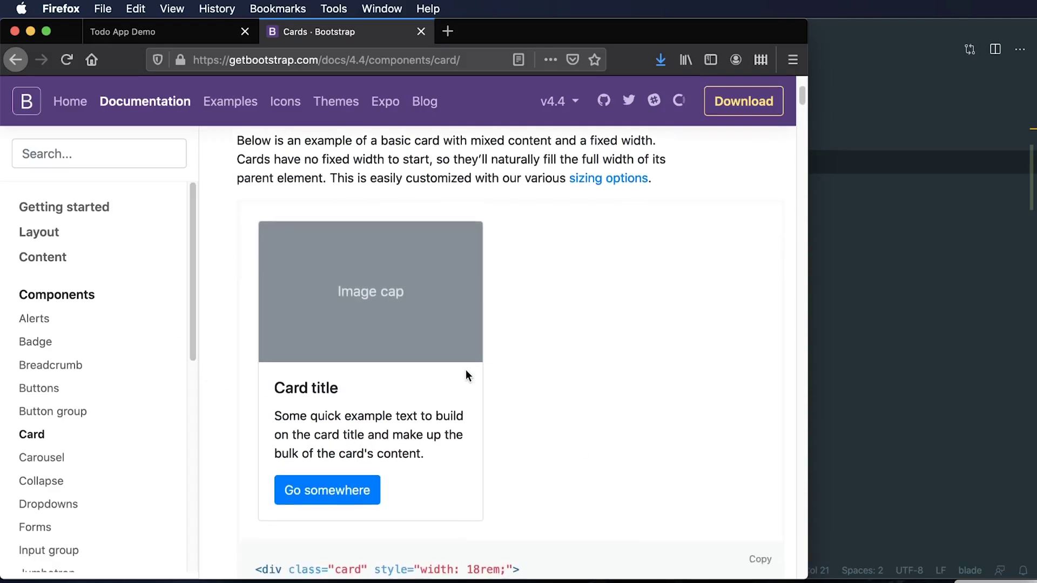
{"action": "scroll", "coordinate": [466, 370], "scroll_direction": "down", "scroll_amount": 4}
{"action": "scroll", "coordinate": [464, 371], "scroll_direction": "down", "scroll_amount": 3}
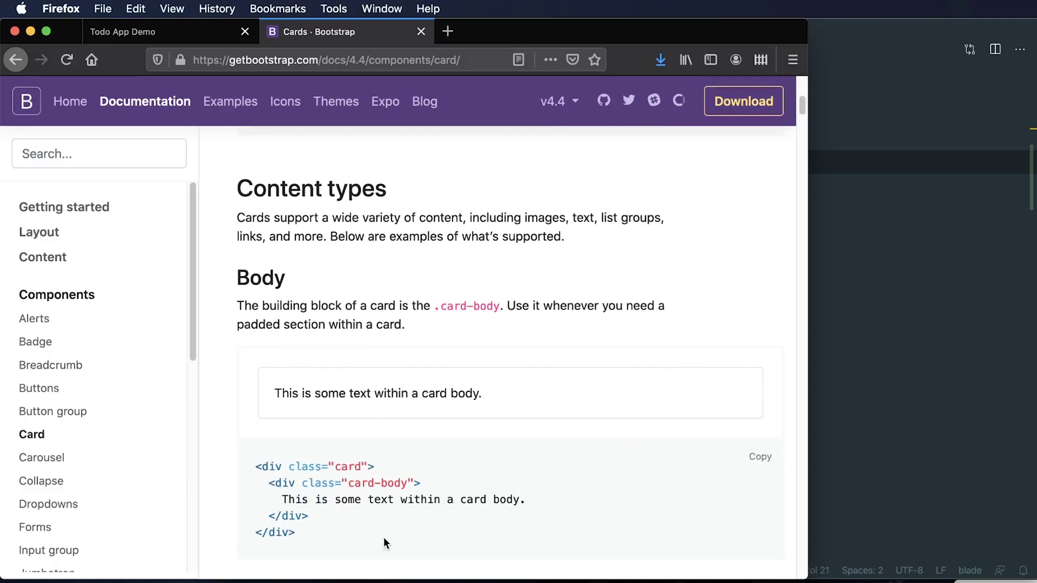
{"action": "left_click_drag", "start_coordinate": [383, 538], "coordinate": [257, 467]}
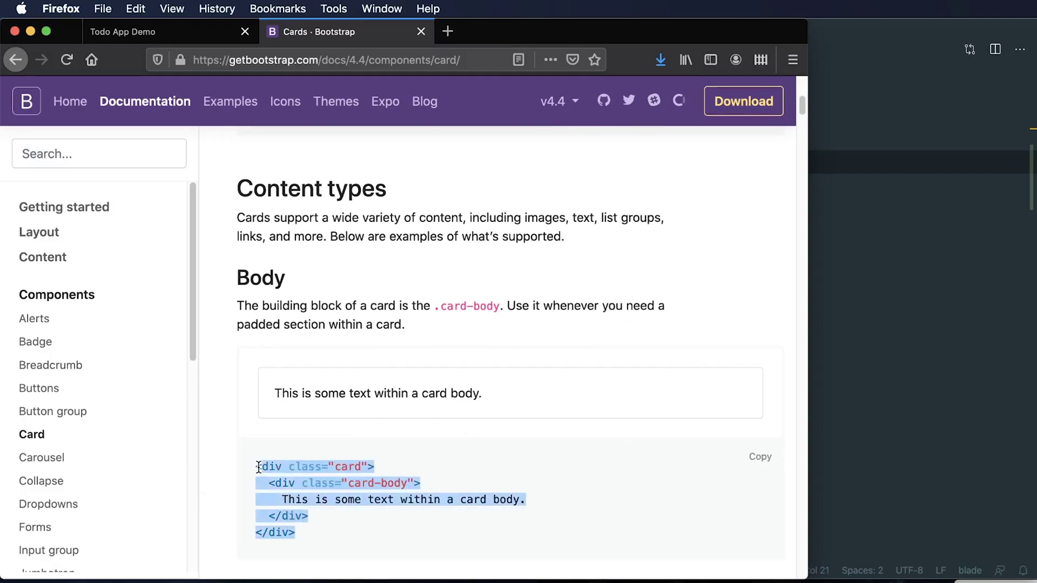
{"action": "left_click", "coordinate": [746, 457]}
{"action": "key", "text": "super+Tab"}
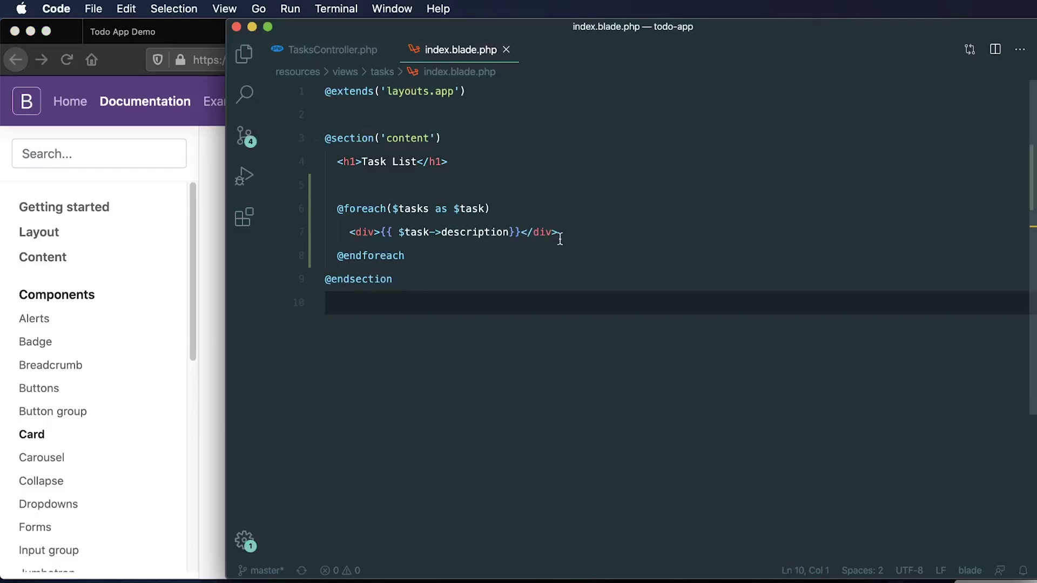
{"action": "left_click", "coordinate": [576, 213]}
{"action": "key", "text": "Return"}
{"action": "key", "text": "super+v"}
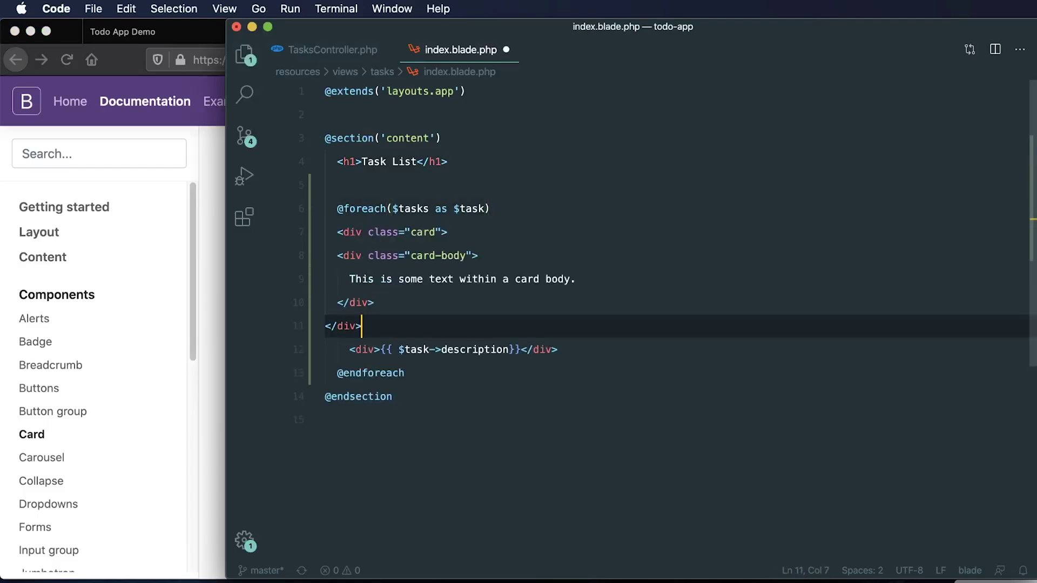
{"action": "key", "text": "shift+Up"}
{"action": "key", "text": "shift+Up"}
{"action": "key", "text": "shift+Up"}
{"action": "key", "text": "Tab"}
{"action": "key", "text": "shift+Up"}
{"action": "key", "text": "shift+Tab"}
{"action": "key", "text": "Tab"}
{"action": "key", "text": "Tab"}
Move {{ $task->description }} over the card-body placeholder text and delete the empty div
{"action": "left_click", "coordinate": [387, 349]}
{"action": "key", "text": "Left"}
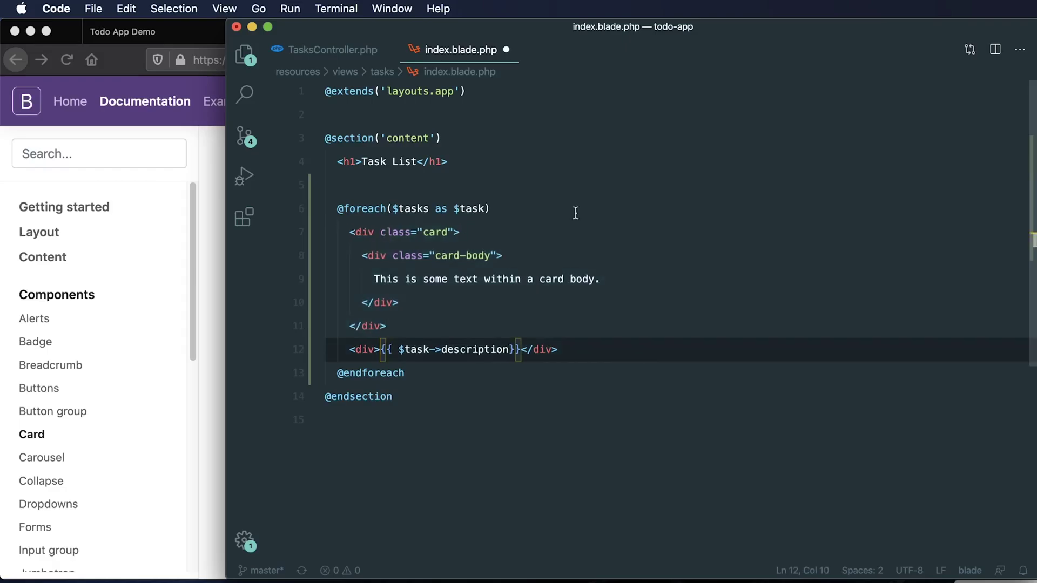
{"action": "left_click", "coordinate": [517, 349], "text": "shift"}
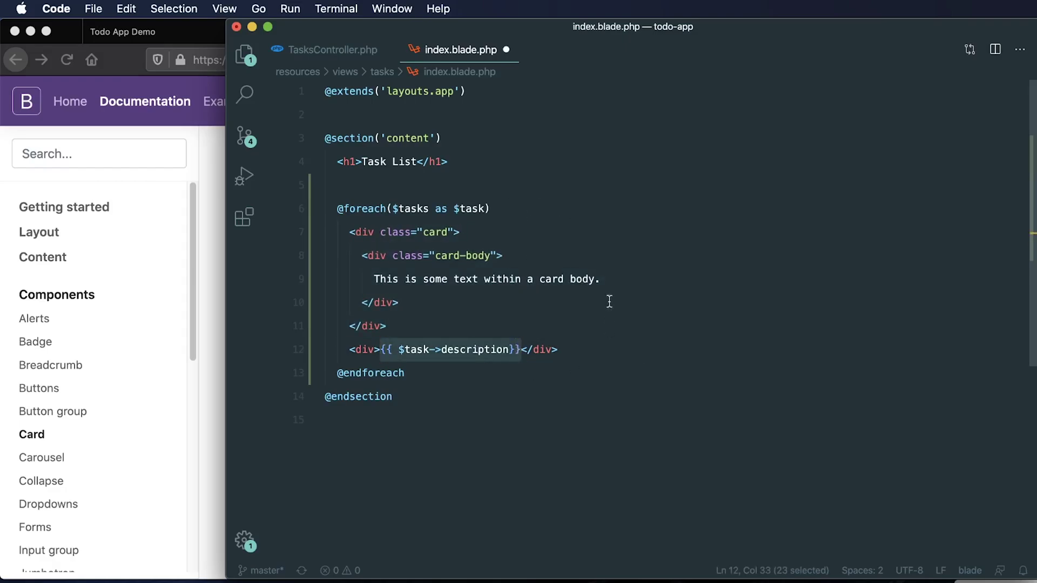
{"action": "key", "text": "super+x"}
{"action": "left_click", "coordinate": [622, 279]}
{"action": "key", "text": "shift+super+Left"}
{"action": "key", "text": "super+v"}
{"action": "key", "text": "Down"}
{"action": "key", "text": "Down"}
{"action": "key", "text": "Down"}
{"action": "key", "text": "shift+super+Left"}
{"action": "key", "text": "BackSpace"}
{"action": "key", "text": "BackSpace"}
{"action": "key", "text": "BackSpace"}
Save the template and reload the Todo App Demo page in Firefox
{"action": "key", "text": "super+s"}
{"action": "key", "text": "super+Tab"}
{"action": "key", "text": "ctrl+shift+Tab"}
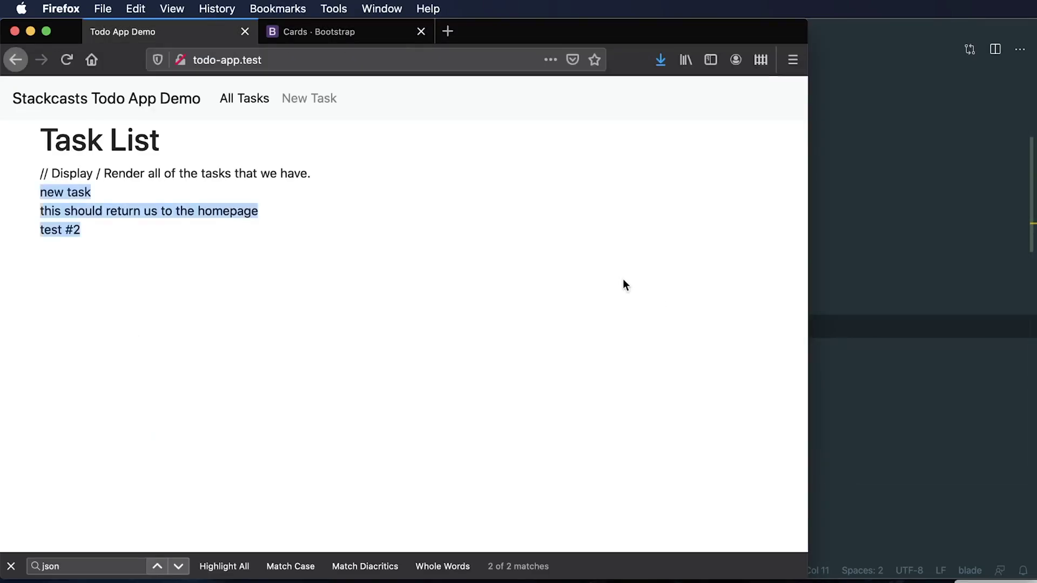
{"action": "key", "text": "super+r"}
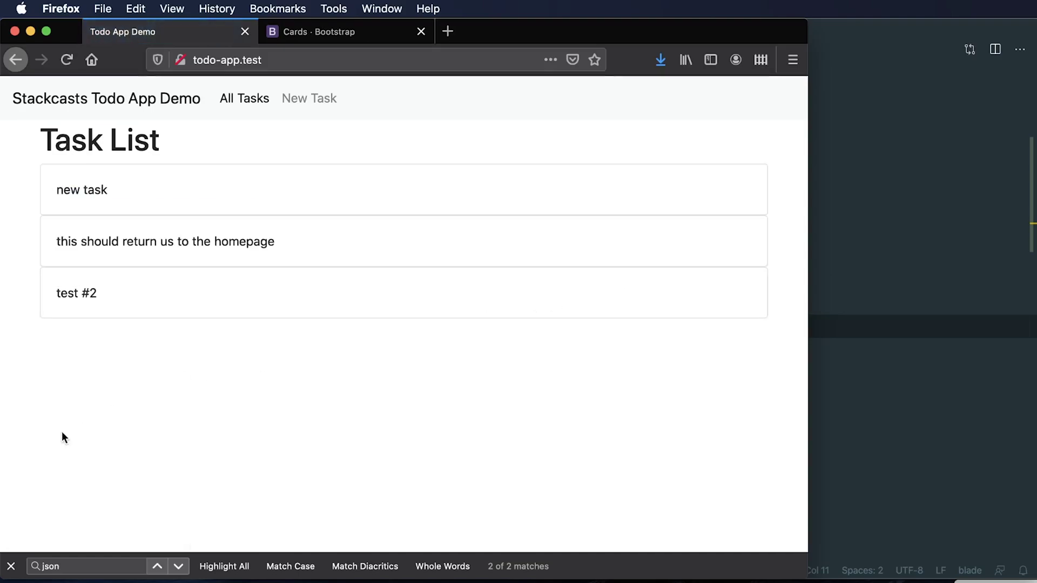
{"action": "key", "text": "super+Tab"}
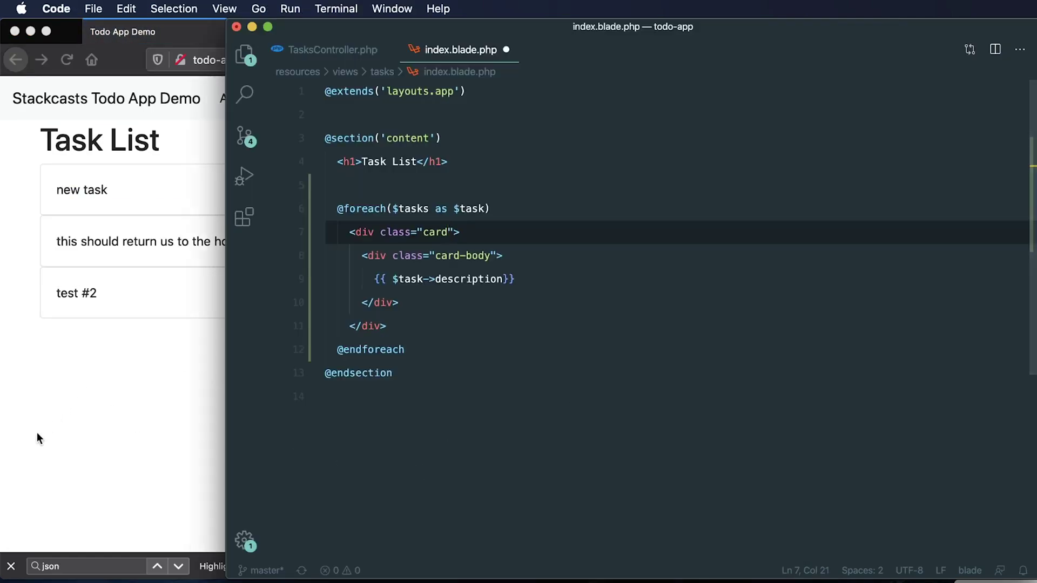
Add style="margin-bottom: 20px;" to the card div, save, and reload Firefox
{"action": "key", "text": "super+Tab"}
{"action": "key", "text": "super+Tab"}
{"action": "left_click", "coordinate": [864, 248]}
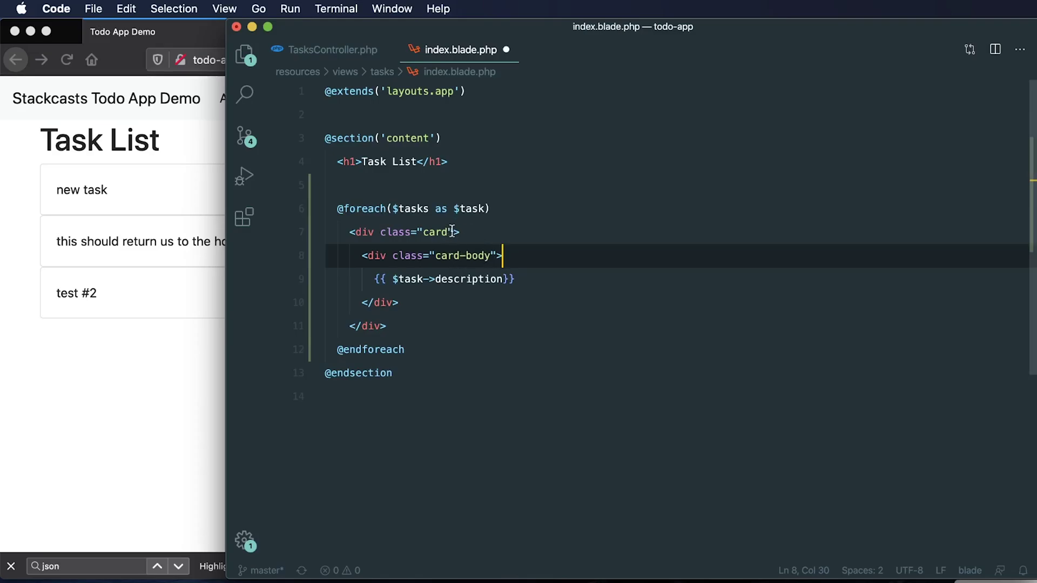
{"action": "left_click", "coordinate": [453, 232]}
{"action": "type", "text": "styoe"}
{"action": "key", "text": "BackSpace"}
{"action": "key", "text": "BackSpace"}
{"action": "type", "text": "le=\""}
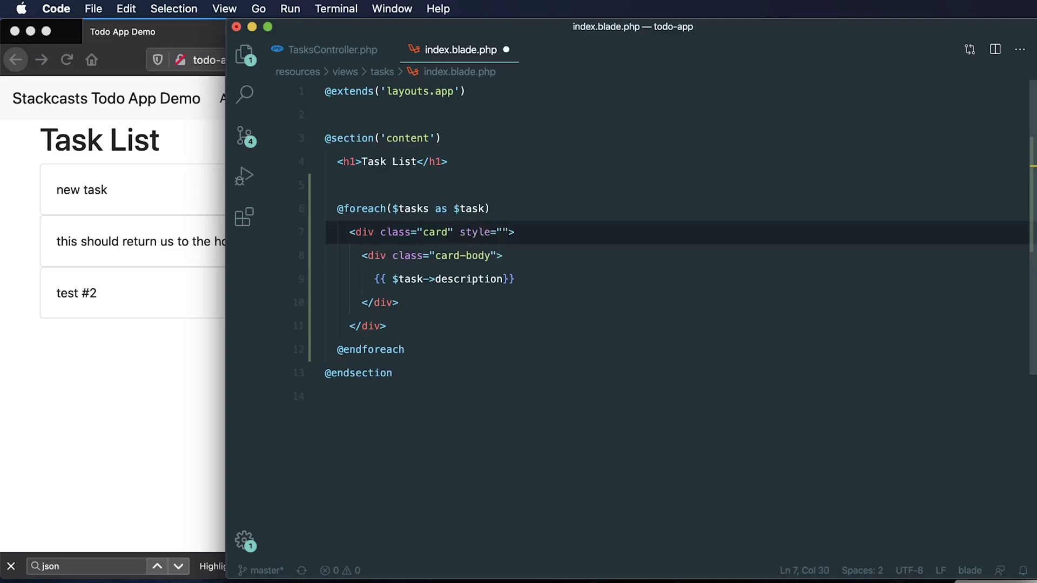
{"action": "type", "text": "margin-bottom: 20px;"}
{"action": "key", "text": "super+s"}
{"action": "key", "text": "super+Tab"}
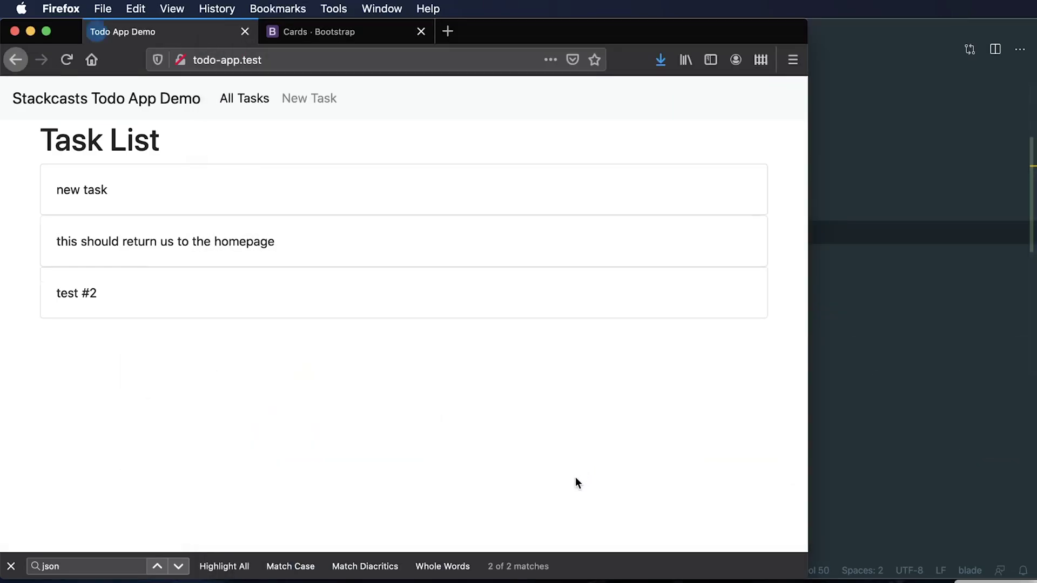
{"action": "key", "text": "super+r"}
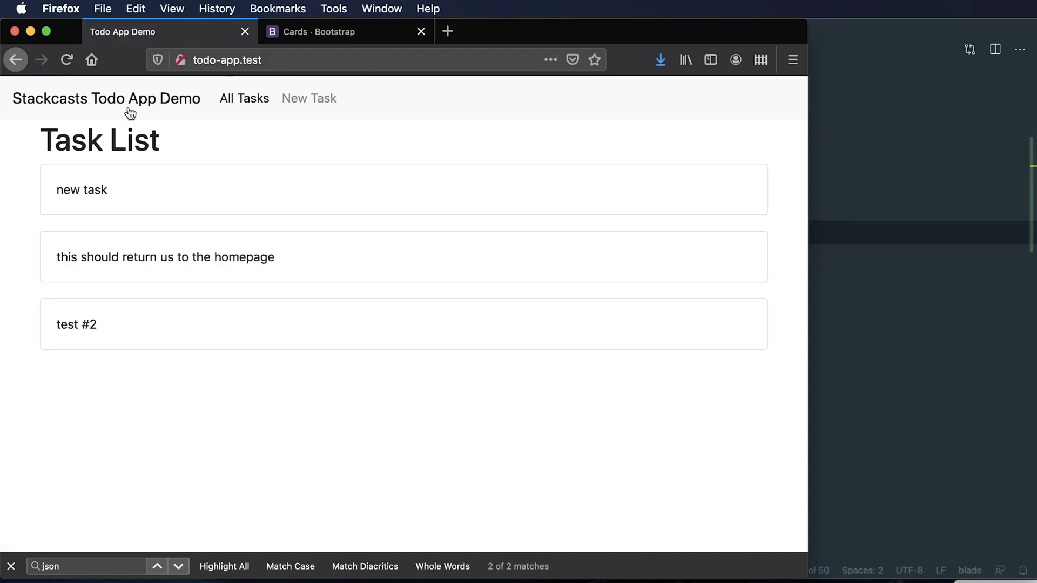
{"action": "left_click", "coordinate": [908, 442]}
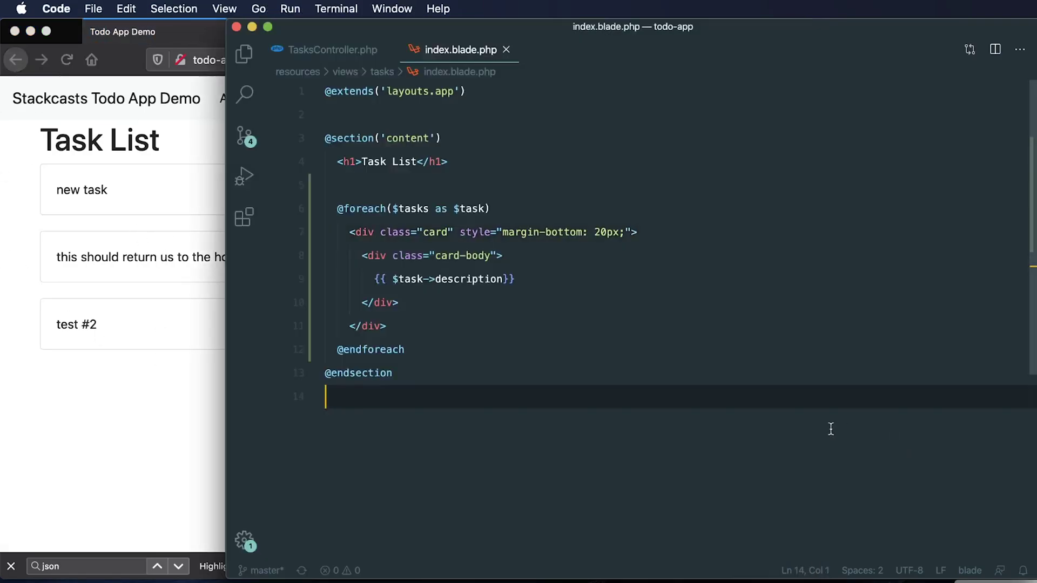
{"action": "left_click", "coordinate": [433, 341]}
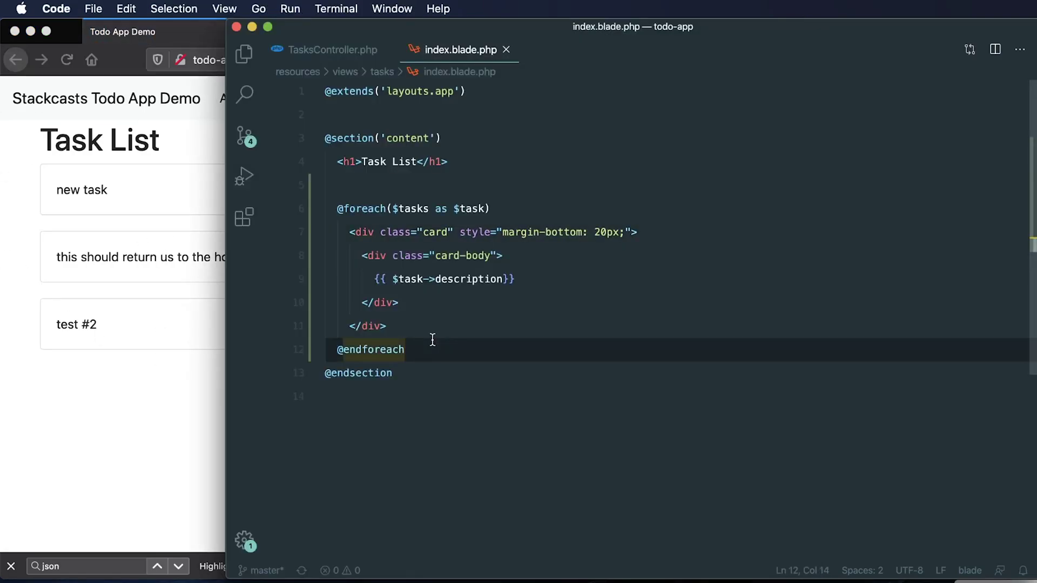
{"action": "key", "text": "Return"}
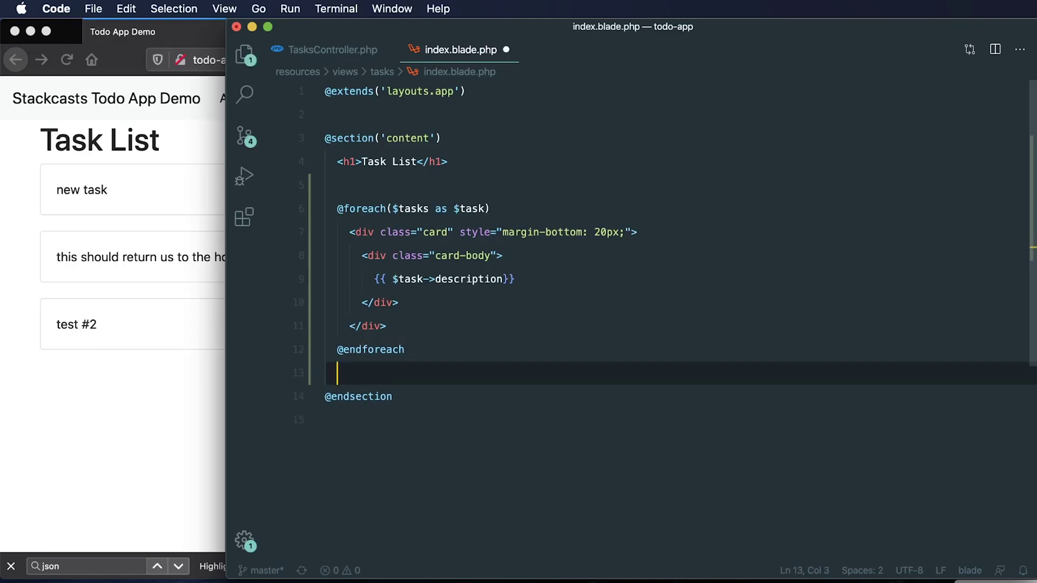
{"action": "type", "text": "a href=\"/"}
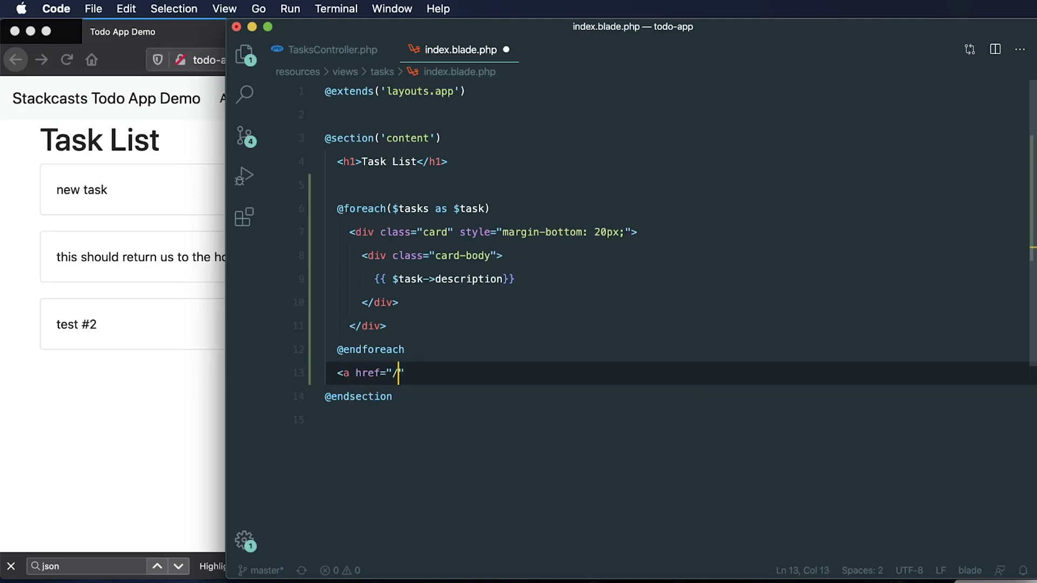
{"action": "type", "text": "tasks/create"}
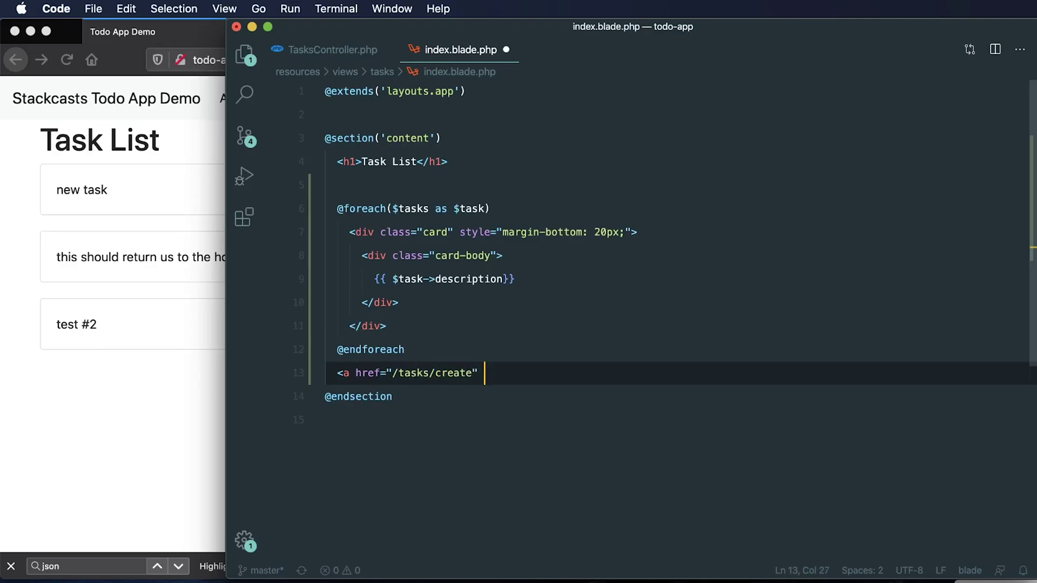
{"action": "type", "text": " N"}
{"action": "type", "text": "ew Task<"}
{"action": "type", "text": "a>"}
{"action": "key", "text": "super+s"}
{"action": "left_click", "coordinate": [77, 415]}
{"action": "key", "text": "super+r"}
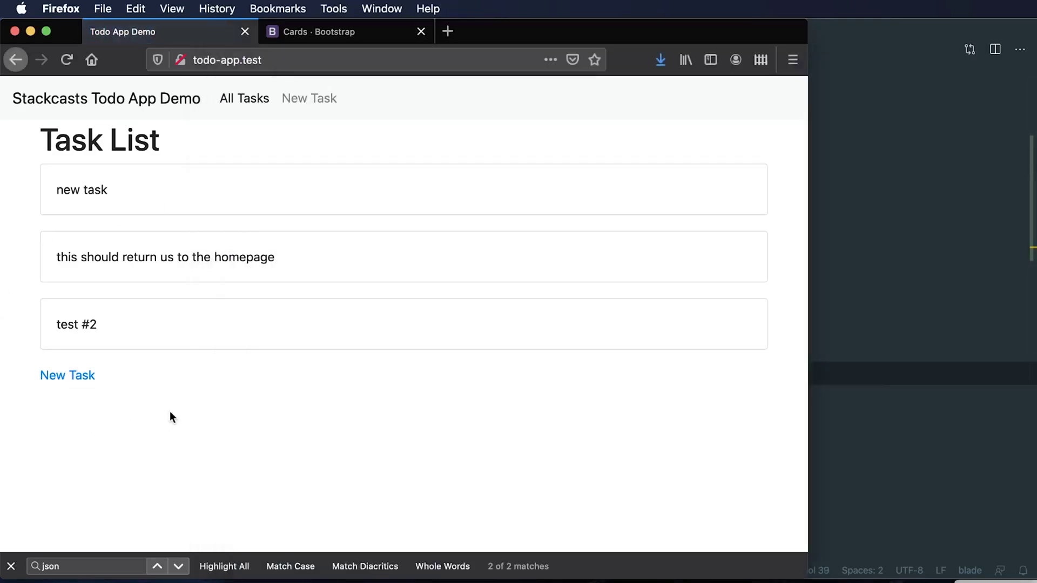
Give the New Task link class 'btn btn-primary', save, and reload to see it
{"action": "left_click", "coordinate": [929, 437]}
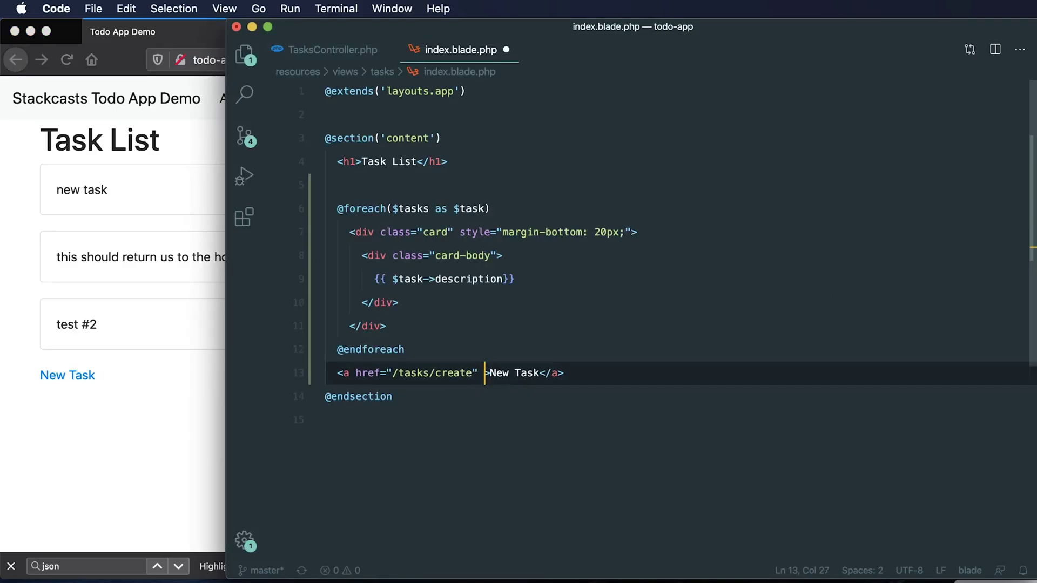
{"action": "type", "text": "c"}
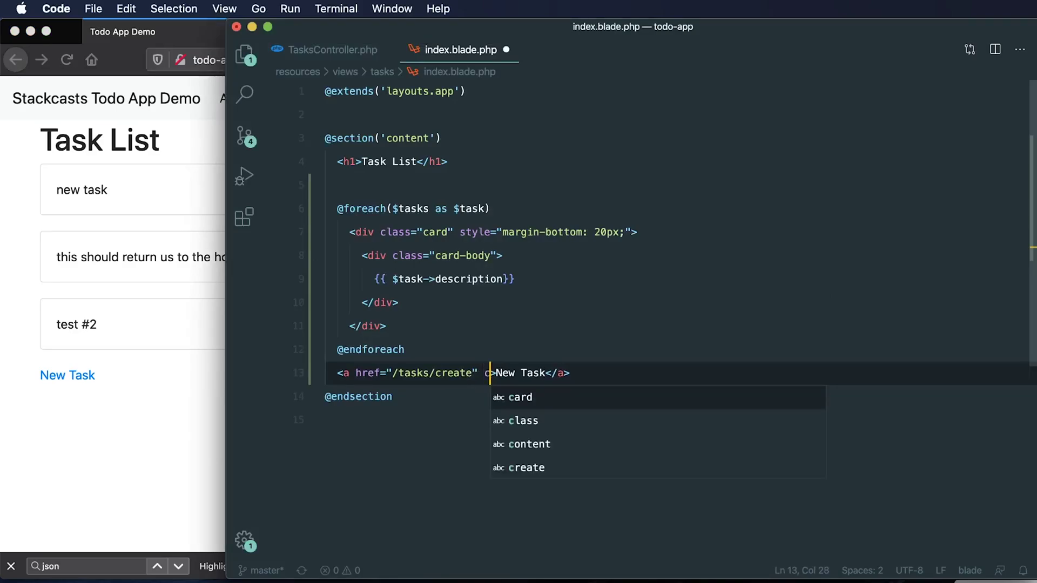
{"action": "type", "text": "lass=\"btn btn-primary"}
{"action": "key", "text": "super+s"}
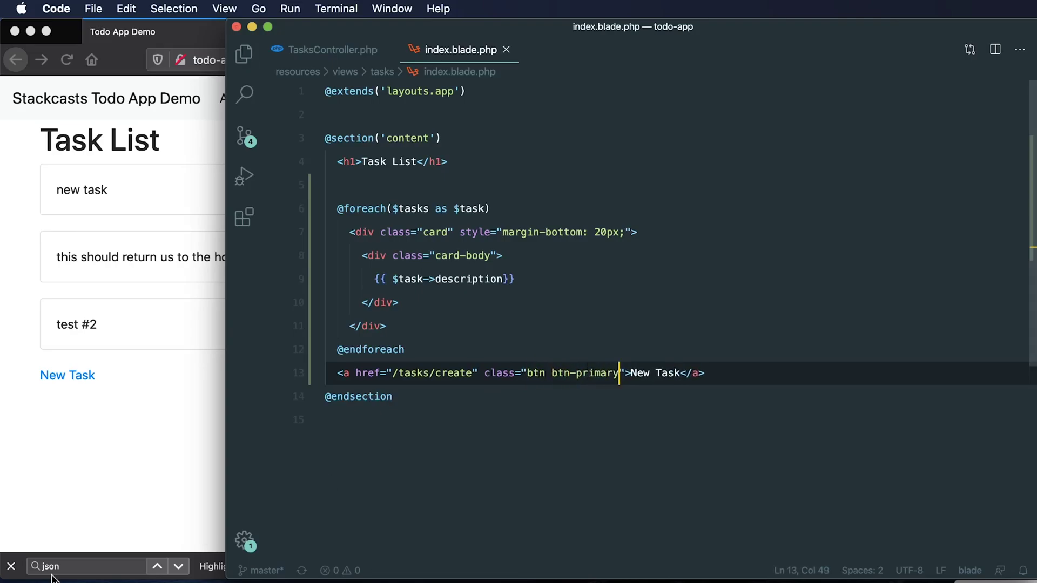
{"action": "left_click", "coordinate": [69, 467]}
{"action": "key", "text": "super+r"}
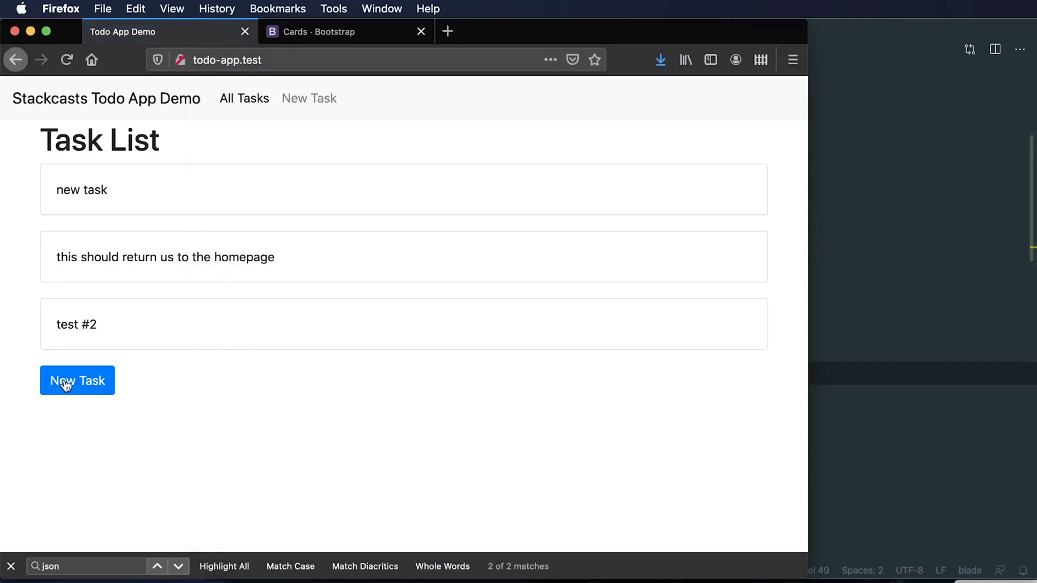
Add btn-lg to the New Task link's classes, save, and reload Firefox
{"action": "left_click", "coordinate": [995, 436]}
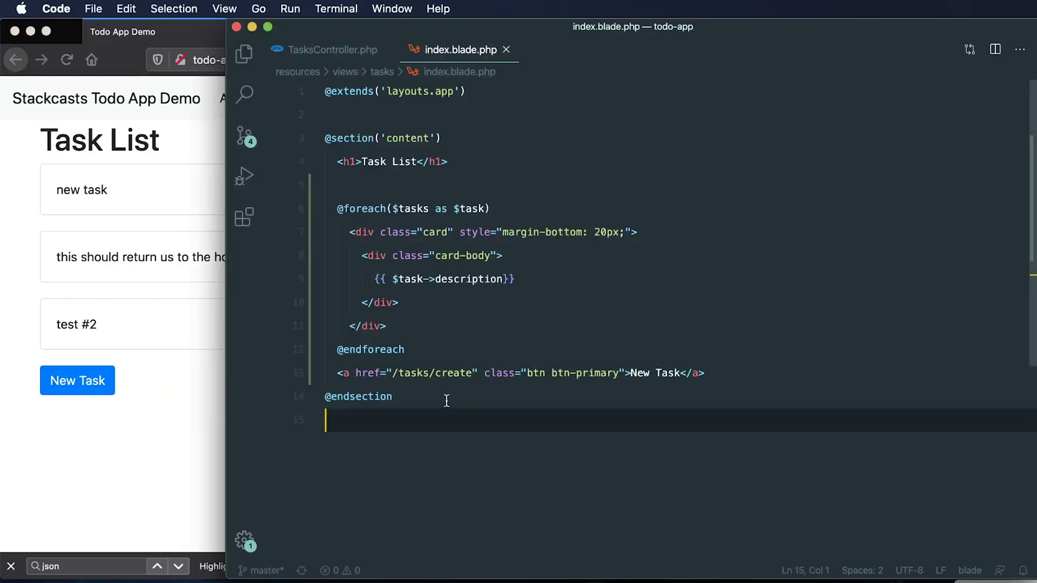
{"action": "left_click", "coordinate": [622, 371]}
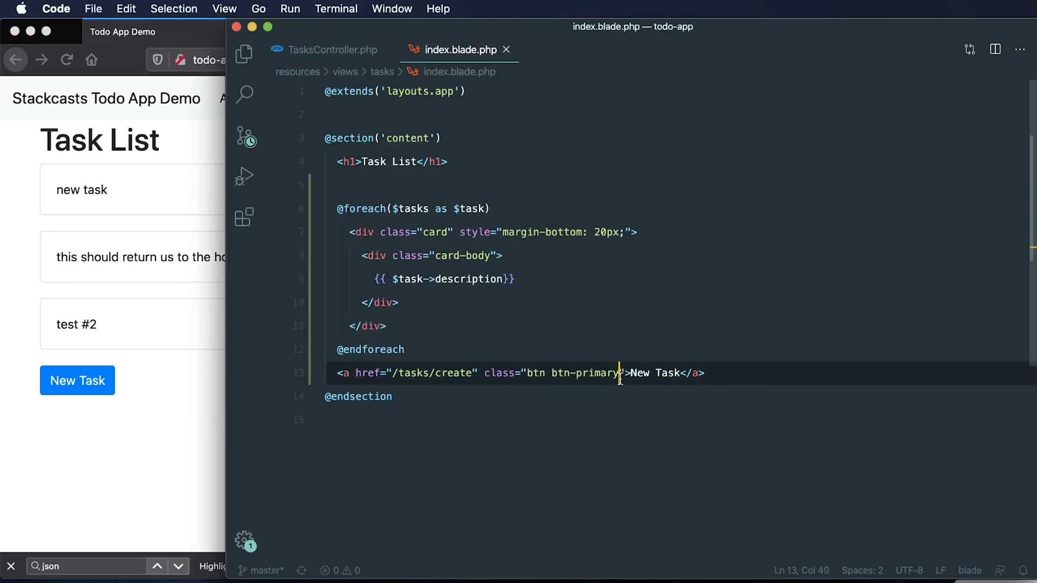
{"action": "type", "text": "btn-lg"}
{"action": "key", "text": "super+s"}
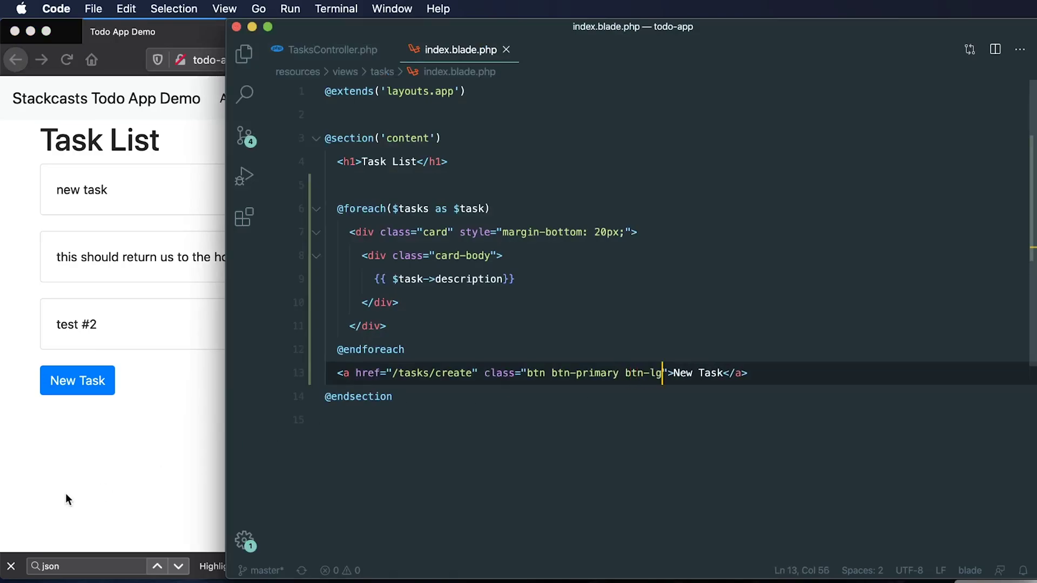
{"action": "left_click", "coordinate": [59, 498]}
{"action": "key", "text": "super+r"}
Add btn-block to the New Task link and reload to see a full-width button
{"action": "left_click", "coordinate": [940, 419]}
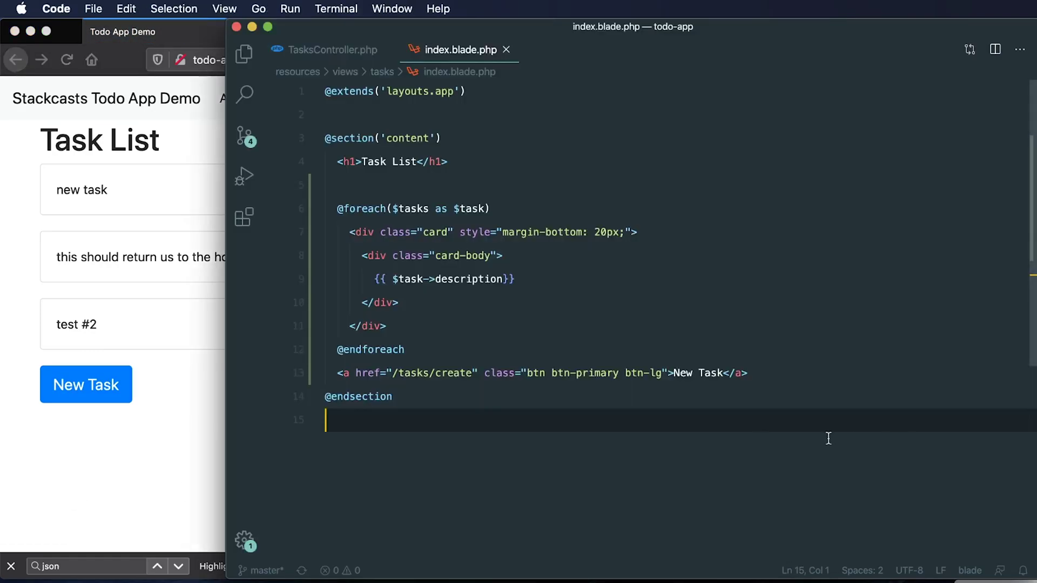
{"action": "left_click", "coordinate": [663, 373]}
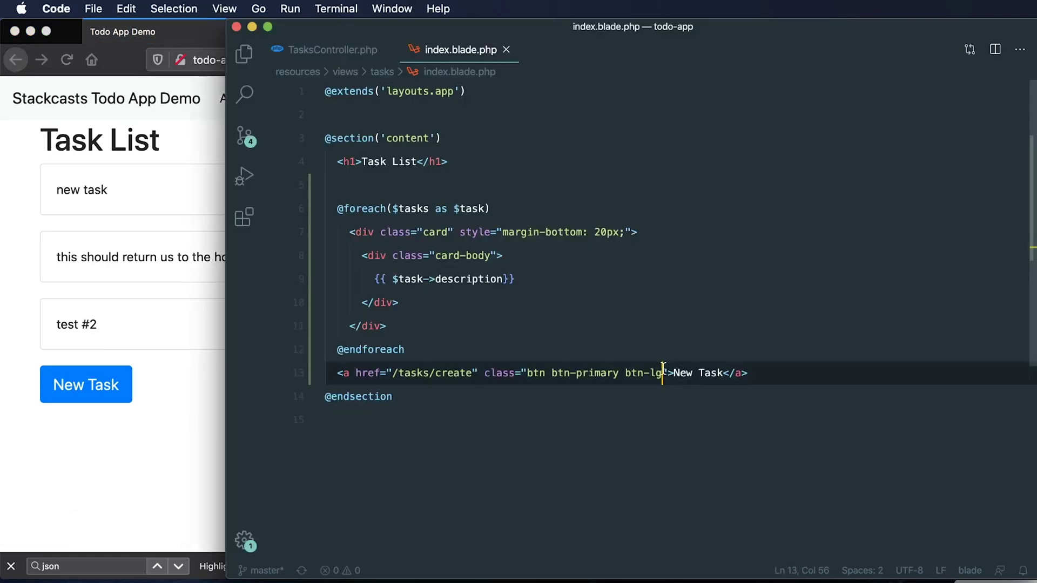
{"action": "type", "text": "btn-block"}
{"action": "key", "text": "super+s"}
{"action": "left_click", "coordinate": [119, 413]}
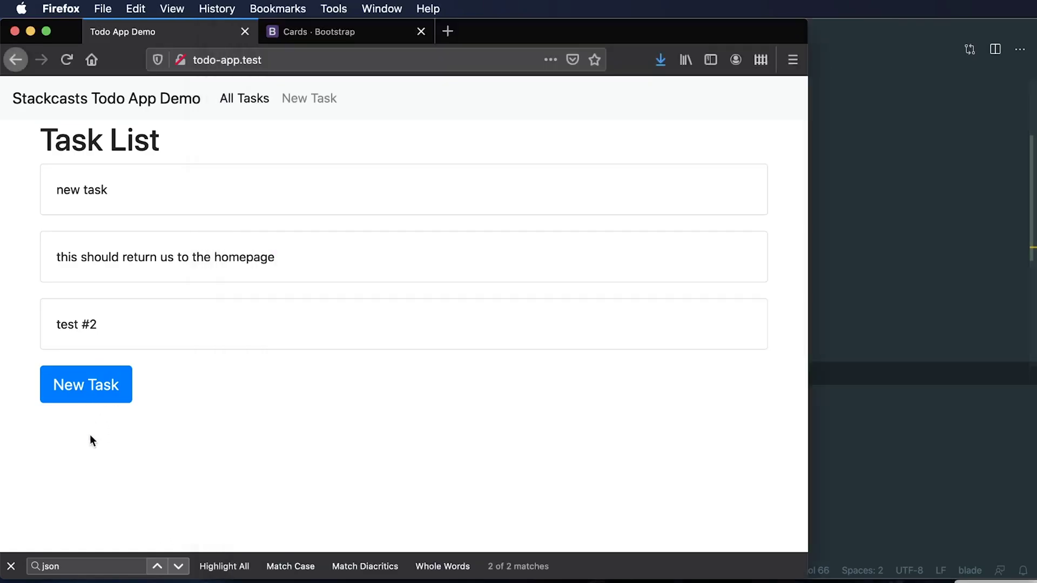
{"action": "key", "text": "super+r"}
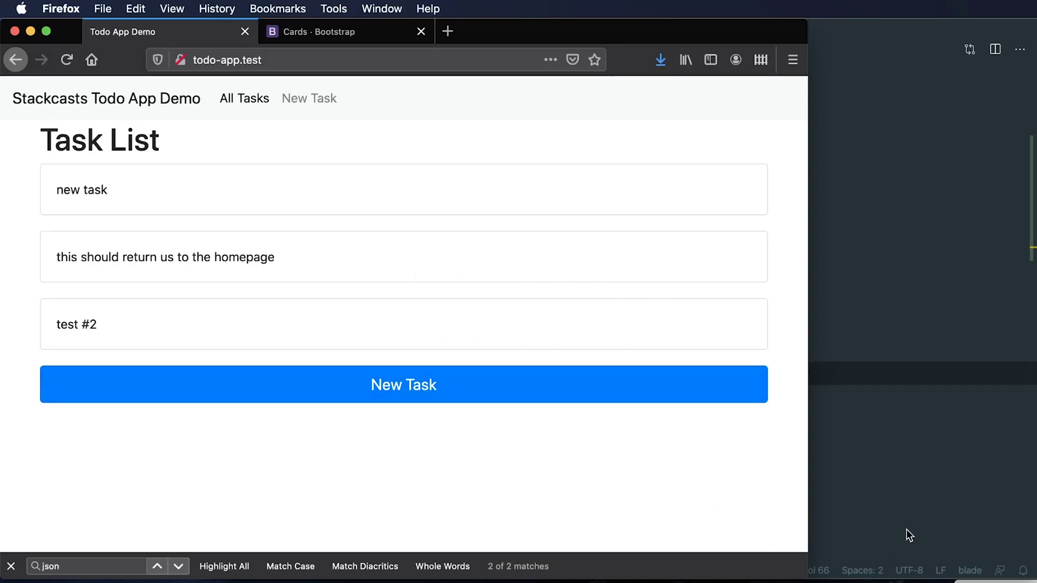
{"action": "left_click", "coordinate": [900, 509]}
{"action": "left_click", "coordinate": [228, 237]}
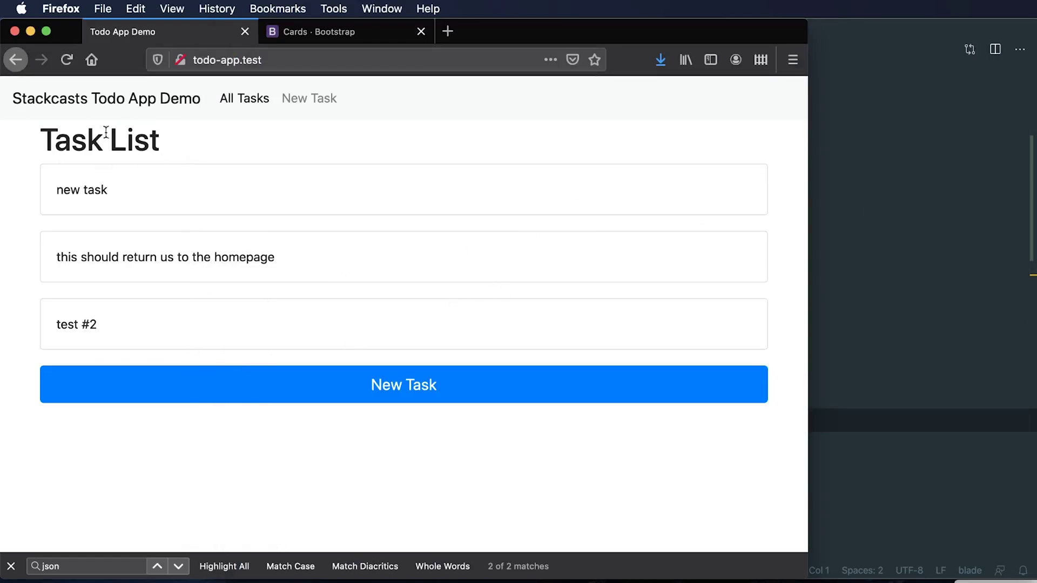
Bring up the Bootstrap Cards docs at the Using utilities card width examples
{"action": "left_click", "coordinate": [328, 31]}
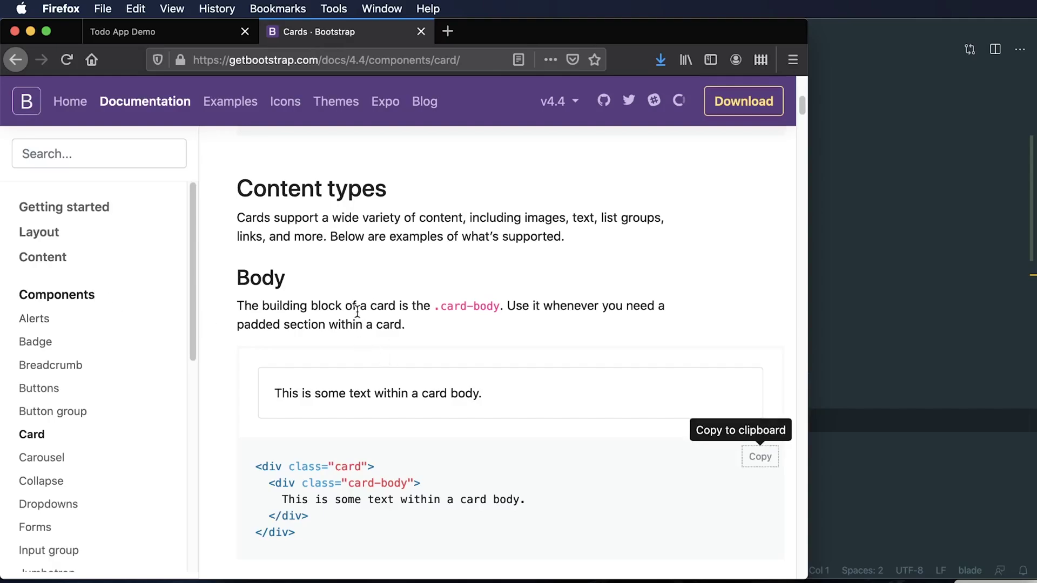
{"action": "scroll", "coordinate": [424, 327], "scroll_direction": "down", "scroll_amount": 3}
{"action": "scroll", "coordinate": [413, 320], "scroll_direction": "down", "scroll_amount": 4}
{"action": "scroll", "coordinate": [405, 316], "scroll_direction": "down", "scroll_amount": 1}
{"action": "scroll", "coordinate": [404, 318], "scroll_direction": "down", "scroll_amount": 5}
{"action": "scroll", "coordinate": [783, 196], "scroll_direction": "down", "scroll_amount": 5}
{"action": "scroll", "coordinate": [783, 202], "scroll_direction": "down", "scroll_amount": 3}
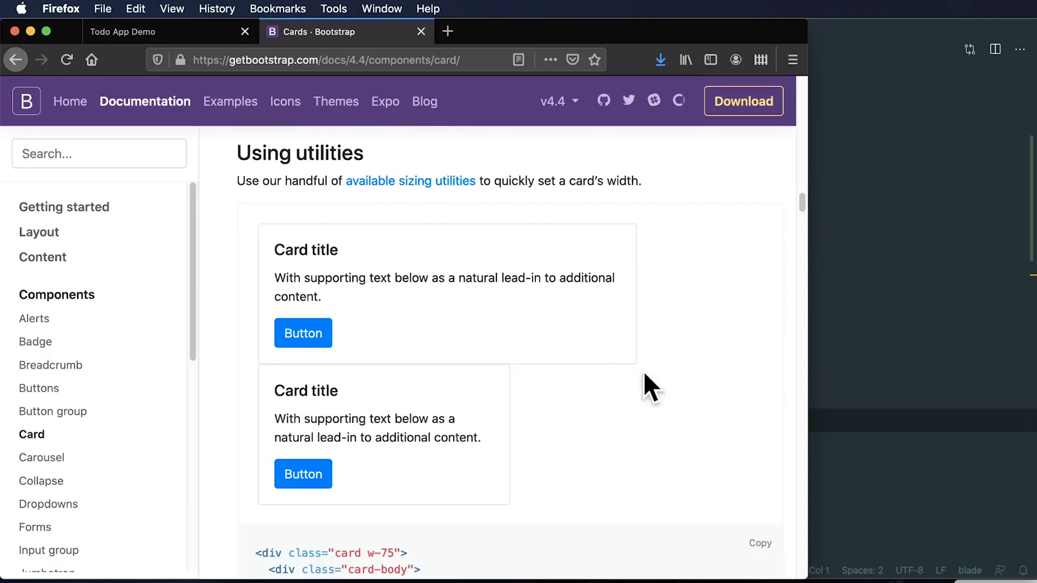
{"action": "scroll", "coordinate": [346, 403], "scroll_direction": "down", "scroll_amount": 1}
{"action": "scroll", "coordinate": [347, 403], "scroll_direction": "down", "scroll_amount": 5}
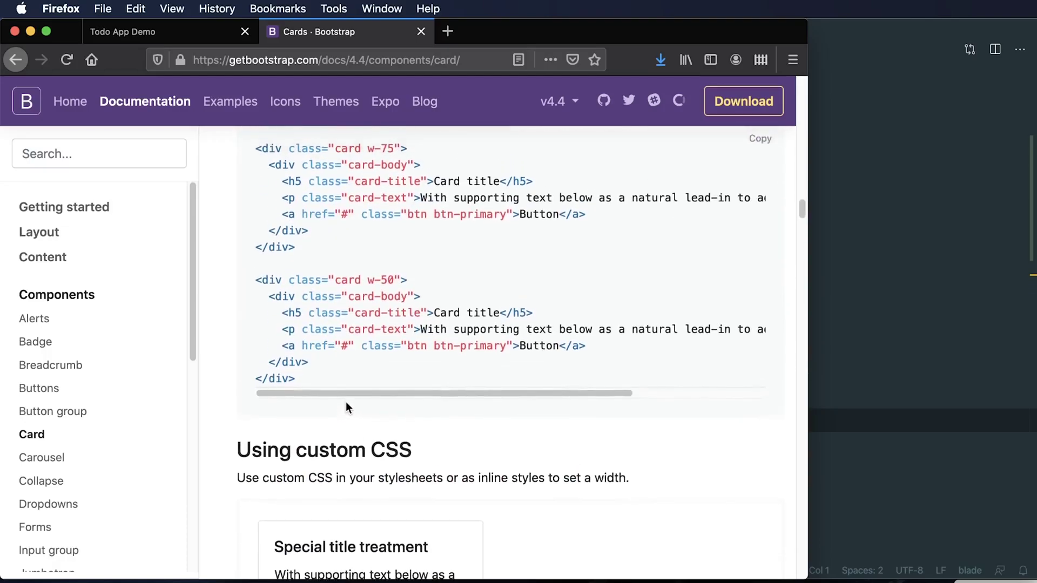
{"action": "scroll", "coordinate": [346, 403], "scroll_direction": "up", "scroll_amount": 2}
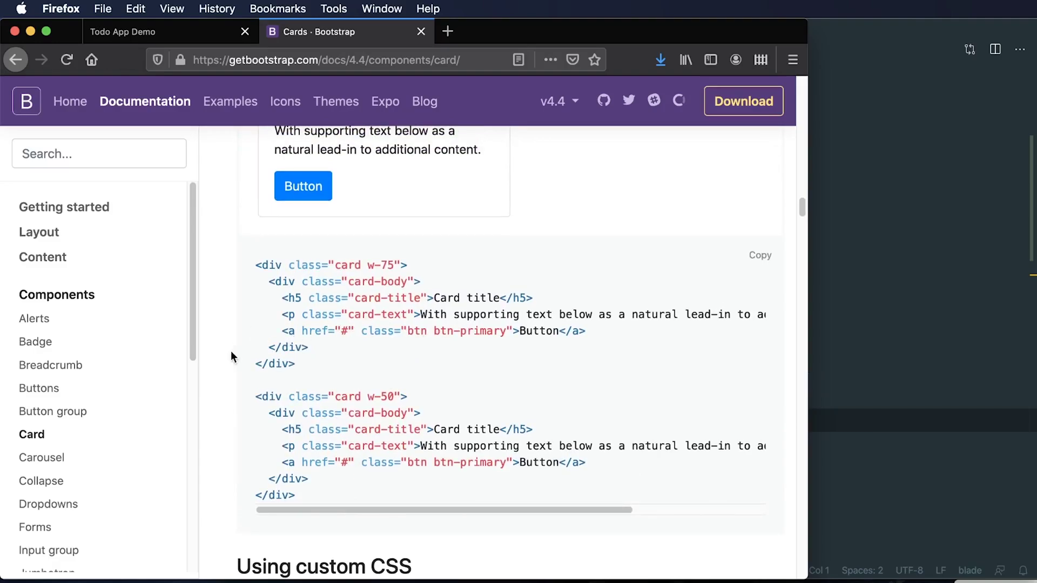
Insert <a href="btn">Complete</a> below the task description, save, and reload the todo page
{"action": "left_click", "coordinate": [889, 381]}
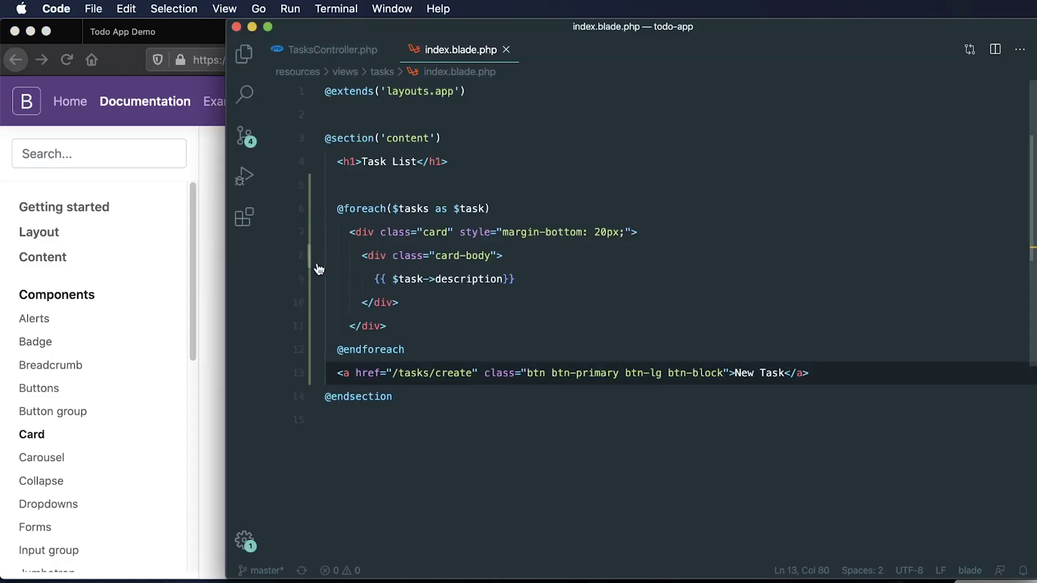
{"action": "left_click", "coordinate": [555, 272]}
{"action": "key", "text": "Return"}
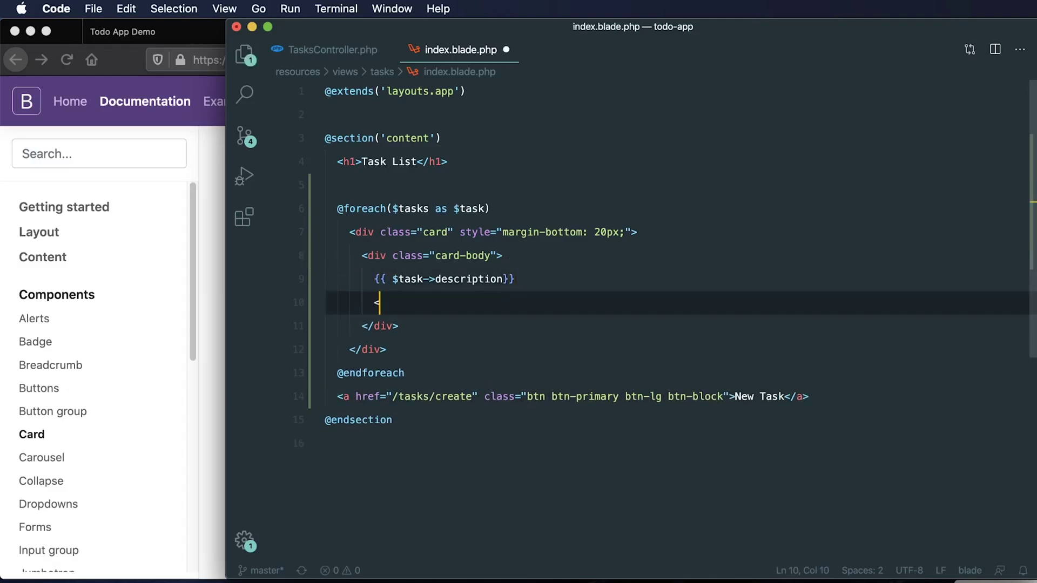
{"action": "type", "text": "<a href=\""}
{"action": "type", "text": "btn\""}
{"action": "type", "text": "><"}
{"action": "type", "text": "/a"}
{"action": "type", "text": "Complete"}
{"action": "key", "text": "super+s"}
{"action": "left_click", "coordinate": [209, 400]}
{"action": "key", "text": "ctrl+Tab"}
{"action": "key", "text": "super+r"}
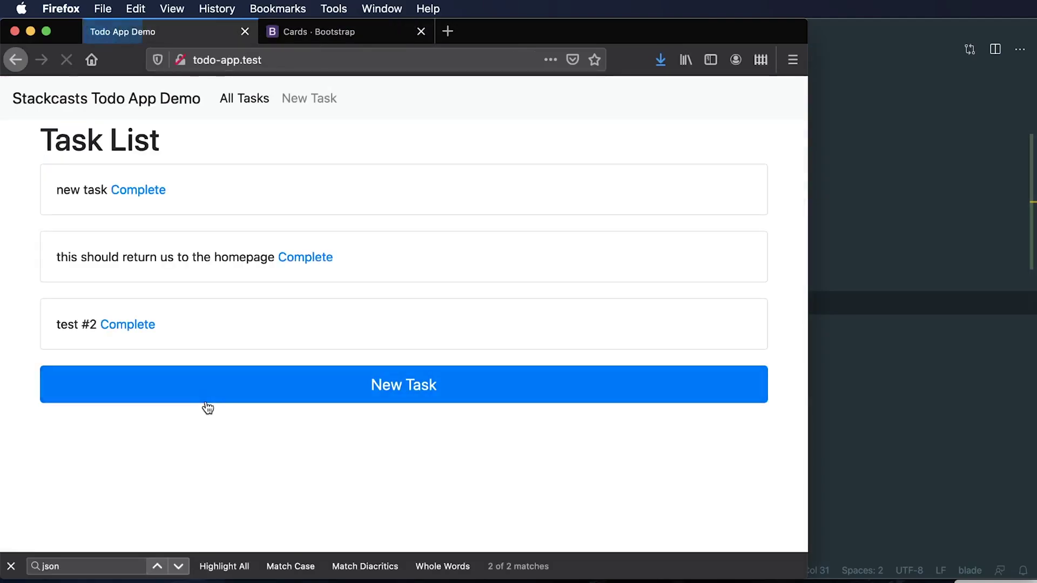
Cut the task description line and paste it inside new <p></p> tags
{"action": "left_click", "coordinate": [850, 346]}
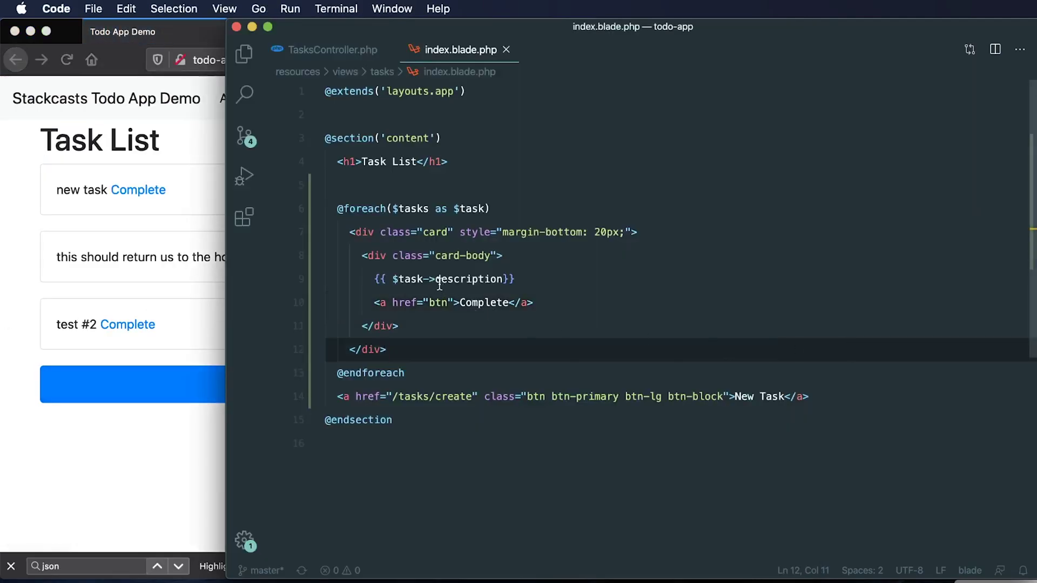
{"action": "left_click", "coordinate": [556, 262]}
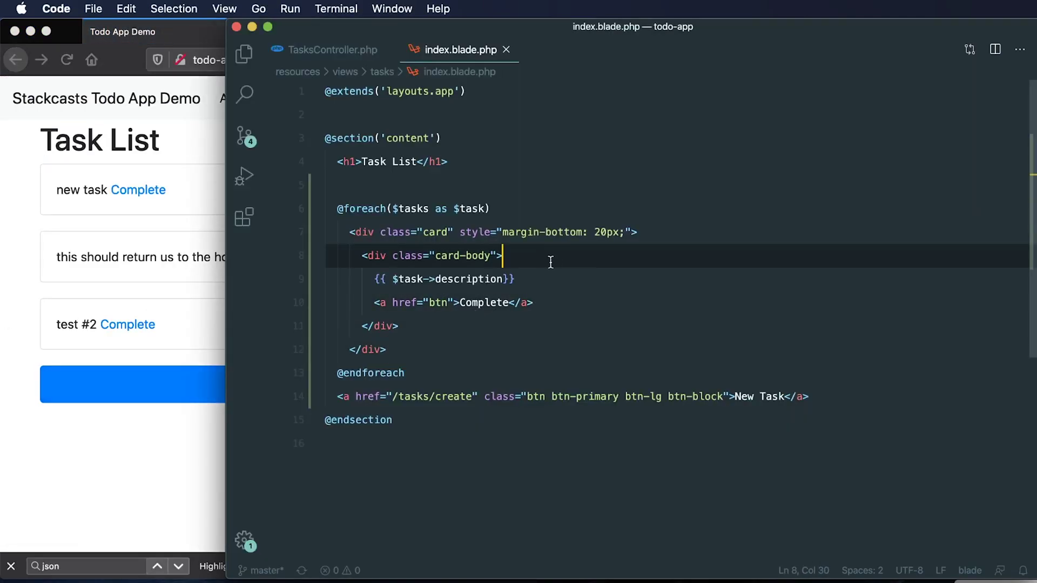
{"action": "key", "text": "Down"}
{"action": "key", "text": "End"}
{"action": "key", "text": "shift+Home"}
{"action": "key", "text": "super+c"}
{"action": "key", "text": "BackSpace"}
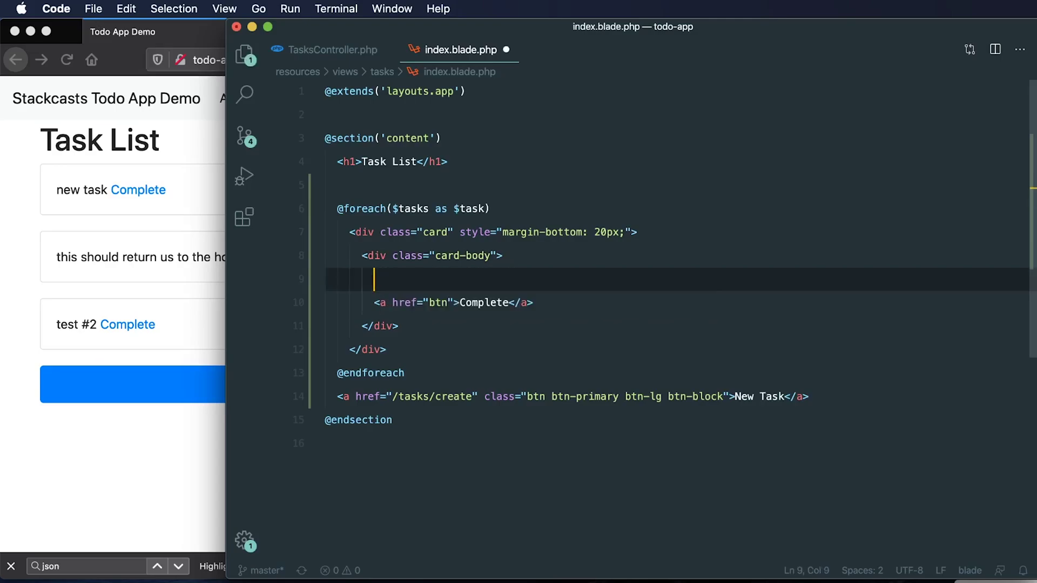
{"action": "type", "text": "<p></"}
{"action": "type", "text": "p>"}
{"action": "key", "text": "super+v"}
Save the view and reload the todo page to see Complete on its own line
{"action": "key", "text": "super+s"}
{"action": "left_click", "coordinate": [63, 530]}
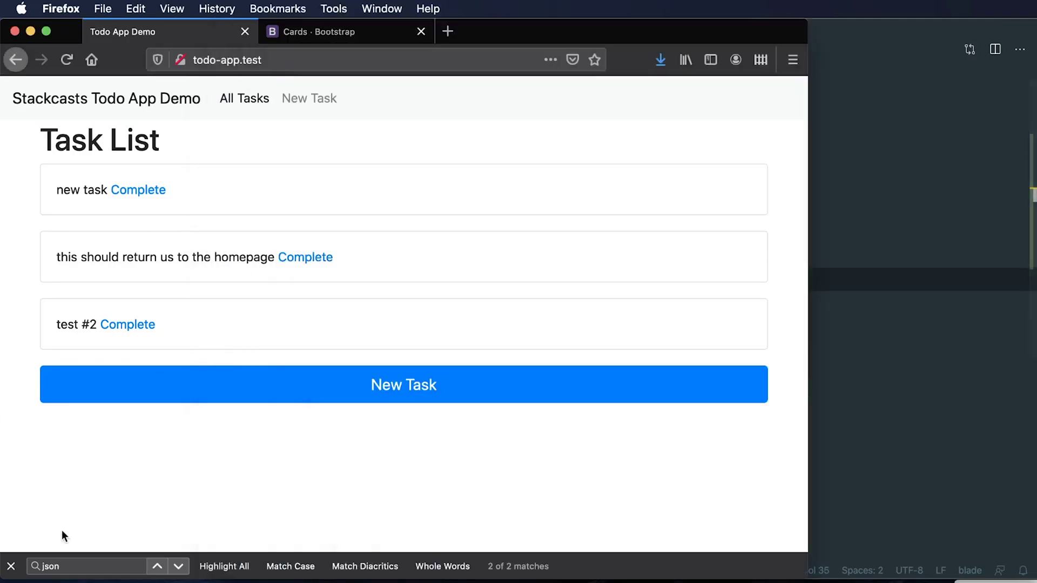
{"action": "key", "text": "super+r"}
{"action": "left_click", "coordinate": [815, 398]}
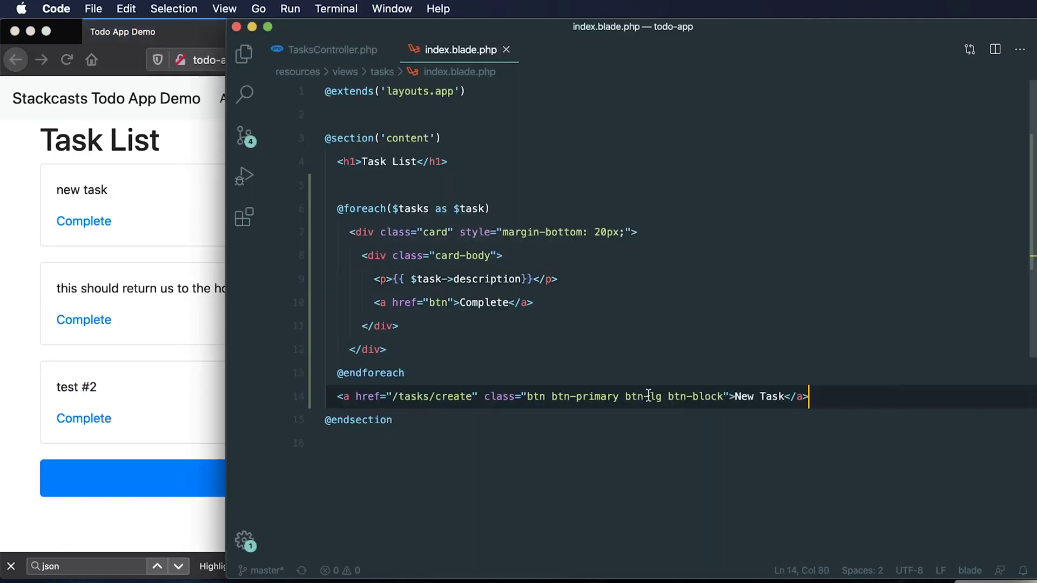
{"action": "left_click", "coordinate": [446, 303]}
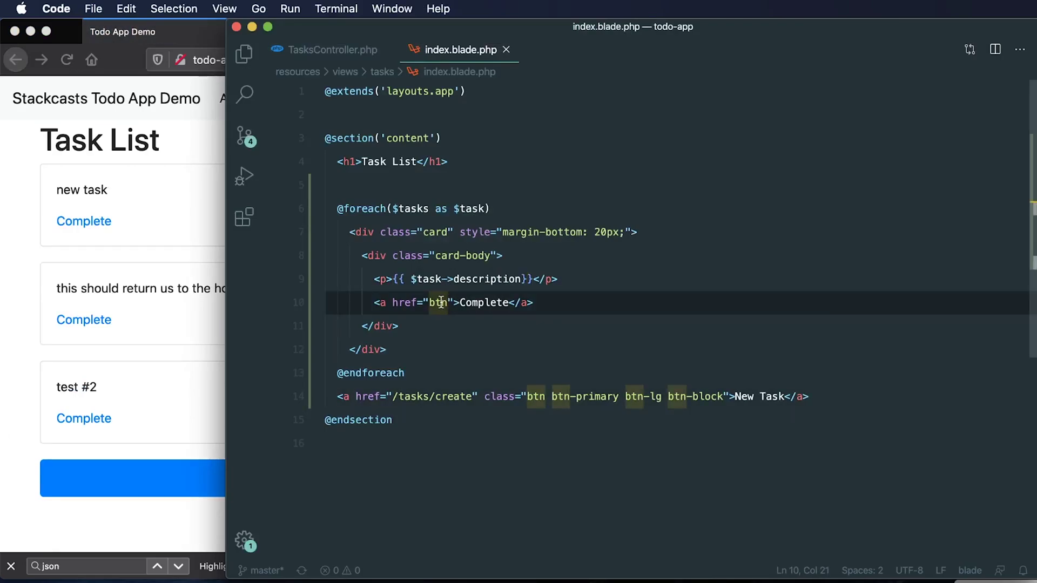
{"action": "left_click", "coordinate": [131, 246]}
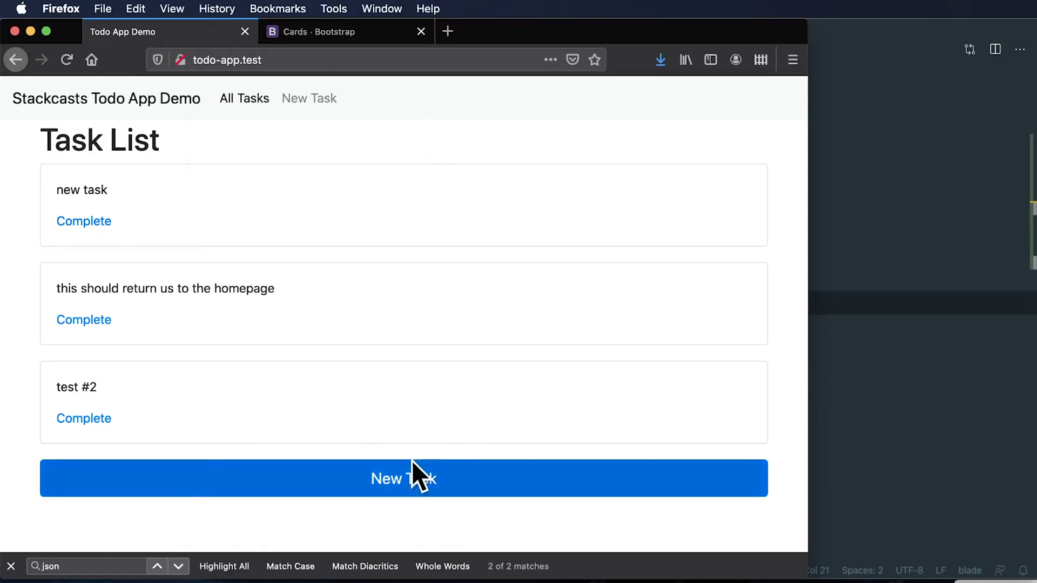
Go from the Cards docs tab to the Bootstrap Buttons page and its example markup
{"action": "left_click", "coordinate": [297, 35]}
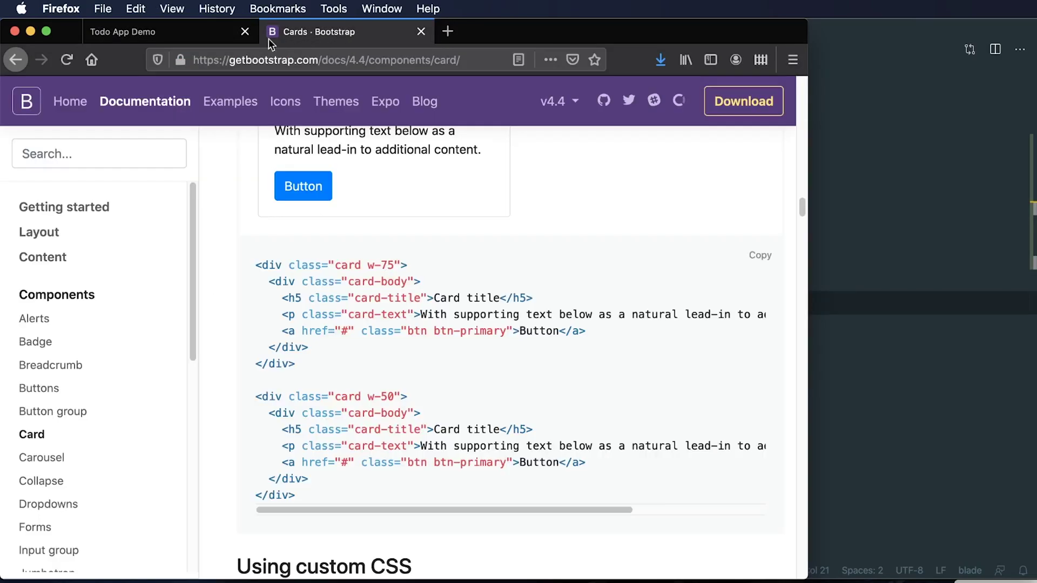
{"action": "left_click", "coordinate": [51, 394]}
{"action": "scroll", "coordinate": [364, 423], "scroll_direction": "down", "scroll_amount": 1}
{"action": "scroll", "coordinate": [365, 424], "scroll_direction": "down", "scroll_amount": 2}
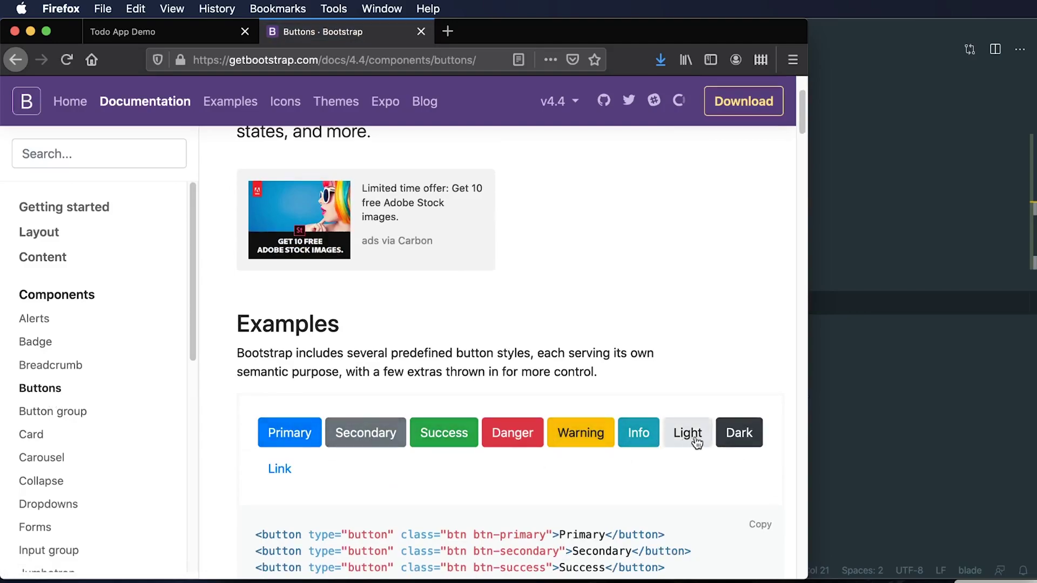
{"action": "scroll", "coordinate": [622, 467], "scroll_direction": "down", "scroll_amount": 3}
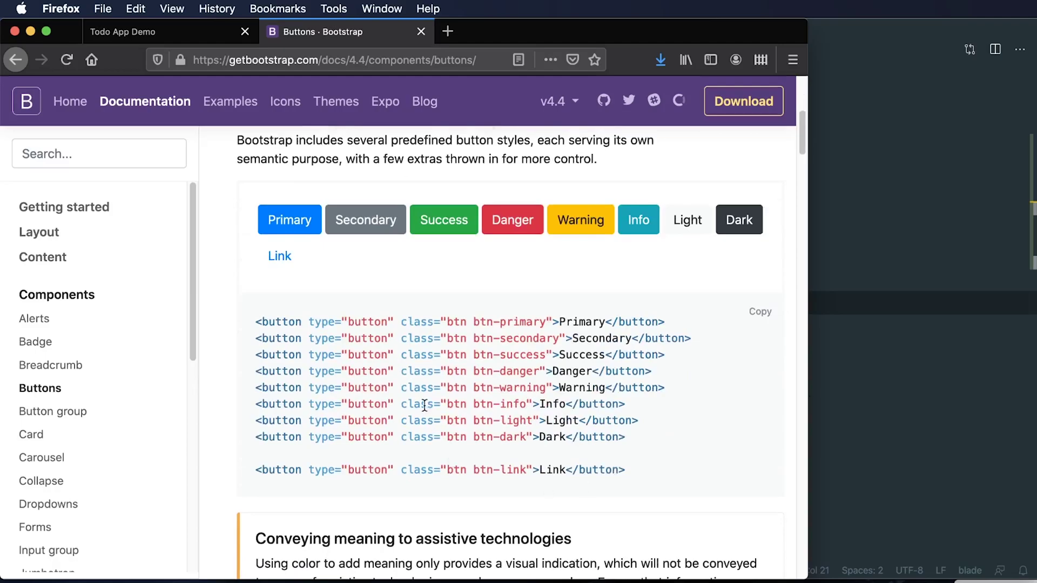
Give the Complete link the btn class, save, and reload the todo page
{"action": "left_click", "coordinate": [892, 337]}
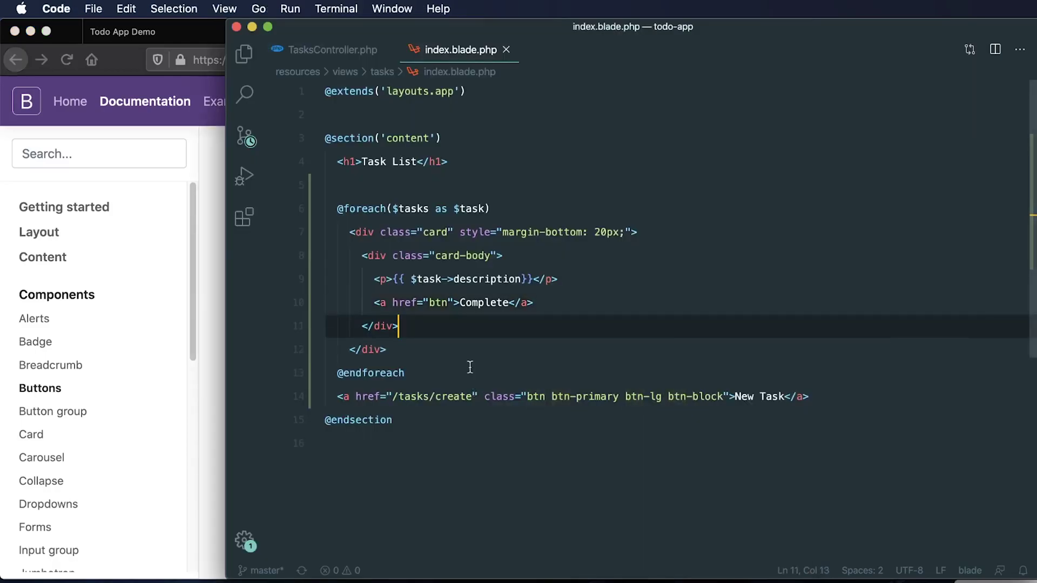
{"action": "left_click", "coordinate": [451, 303]}
{"action": "type", "text": "btn-secondary"}
{"action": "key", "text": "super+s"}
{"action": "key", "text": "super+Tab"}
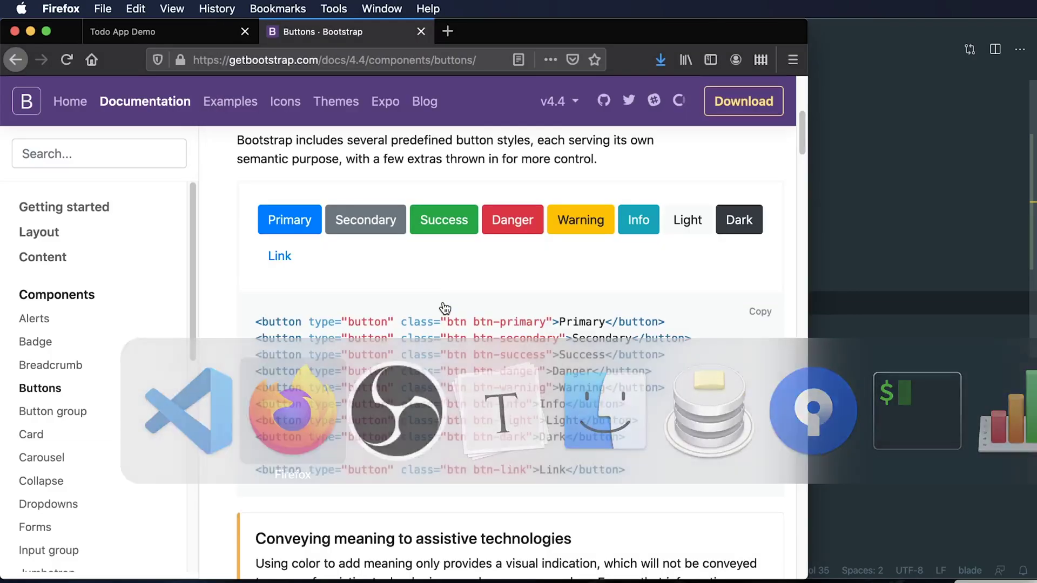
{"action": "key", "text": "super+1"}
{"action": "key", "text": "super+r"}
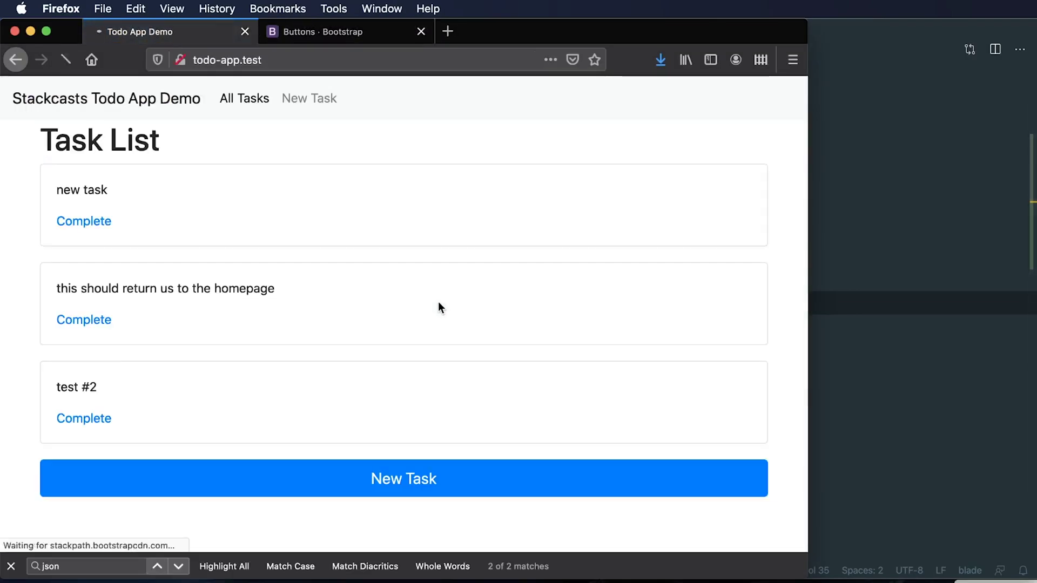
Add btn-secondary to the Complete link, save, and reload to see grey buttons
{"action": "left_click", "coordinate": [895, 317]}
{"action": "left_click", "coordinate": [407, 317]}
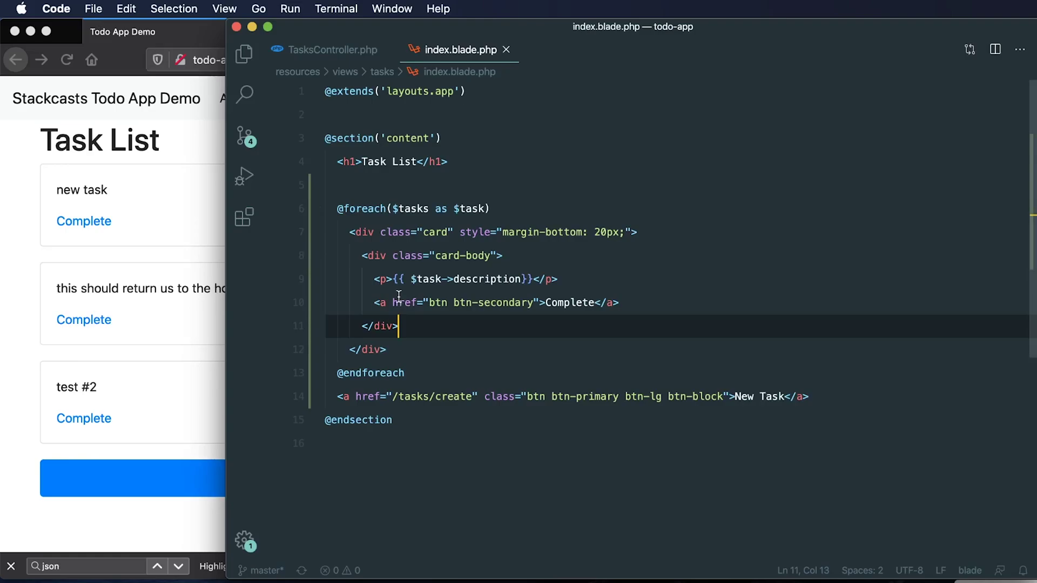
{"action": "double_click", "coordinate": [399, 300]}
{"action": "type", "text": "class"}
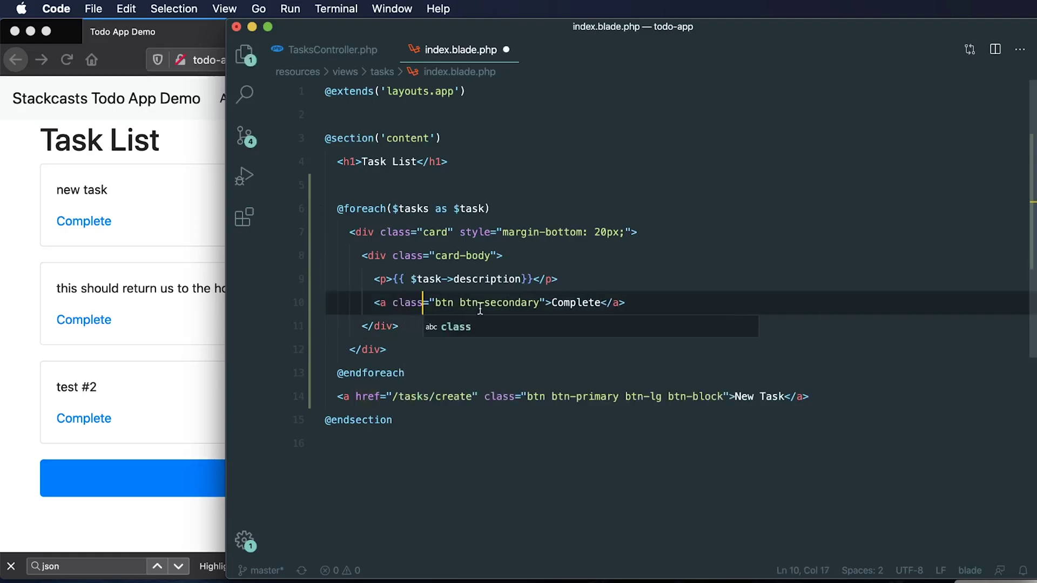
{"action": "left_click", "coordinate": [541, 304]}
{"action": "type", "text": "href"}
{"action": "key", "text": "Return"}
{"action": "type", "text": "@"}
{"action": "key", "text": "super+s"}
{"action": "left_click", "coordinate": [134, 443]}
{"action": "key", "text": "super+r"}
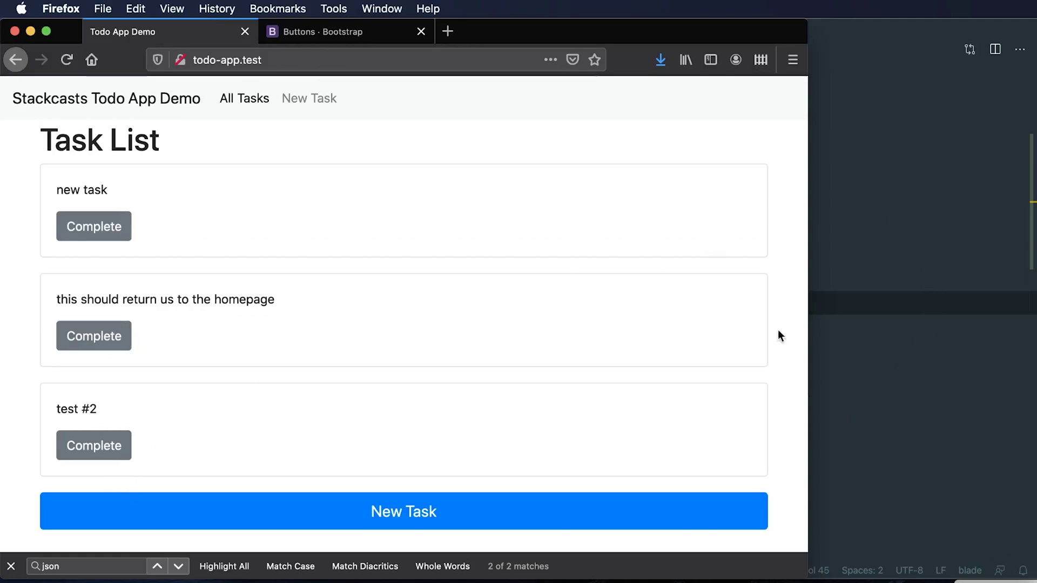
Restyle the Complete link as btn-light using the Buttons docs, reload, then view Sequel Pro's tasks
{"action": "left_click", "coordinate": [348, 32]}
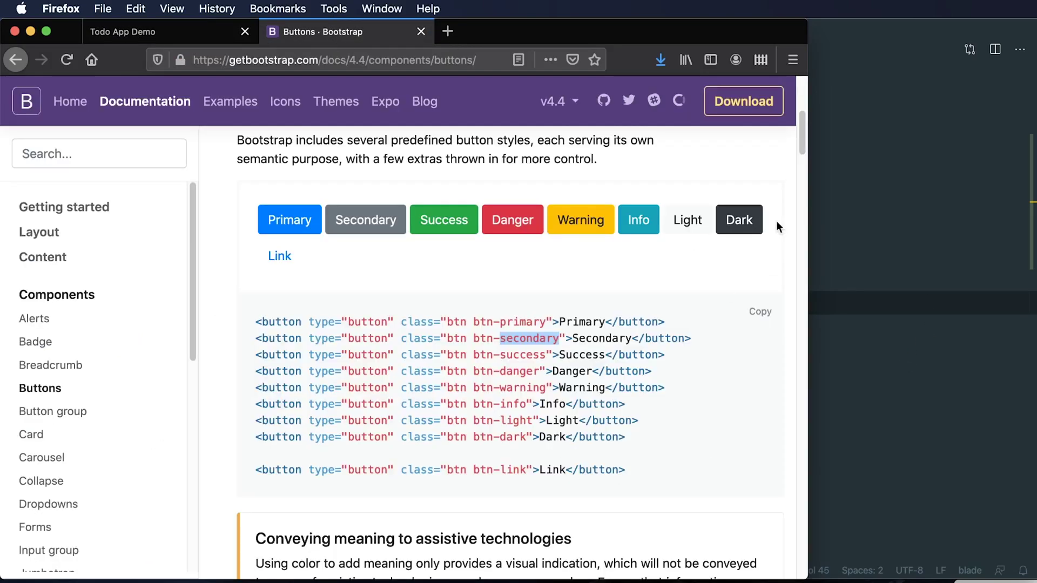
{"action": "left_click", "coordinate": [930, 392]}
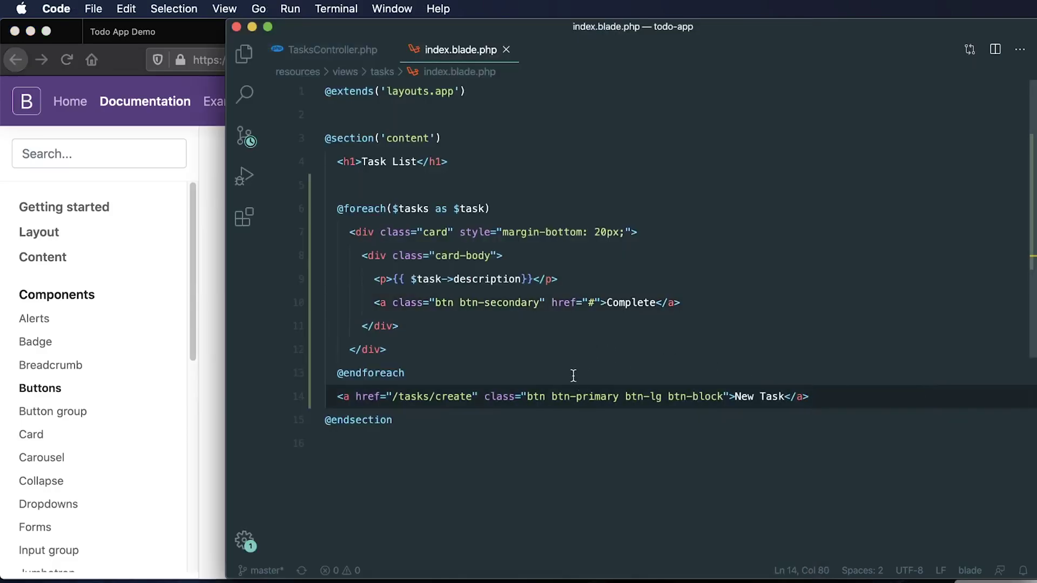
{"action": "key", "text": "super+Tab"}
{"action": "key", "text": "ctrl+shift+Tab"}
{"action": "key", "text": "super+r"}
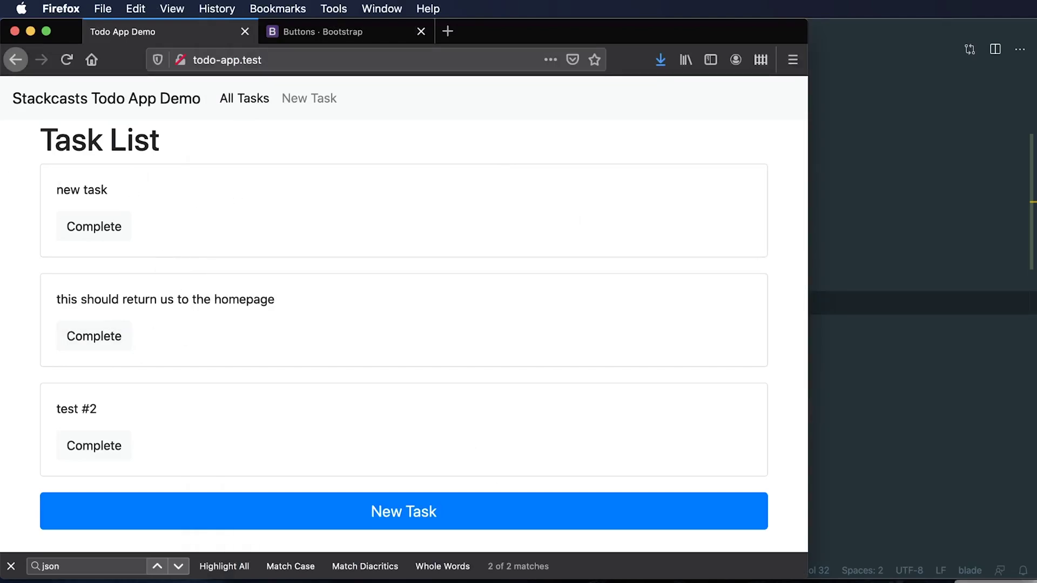
{"action": "key", "text": "super+Tab"}
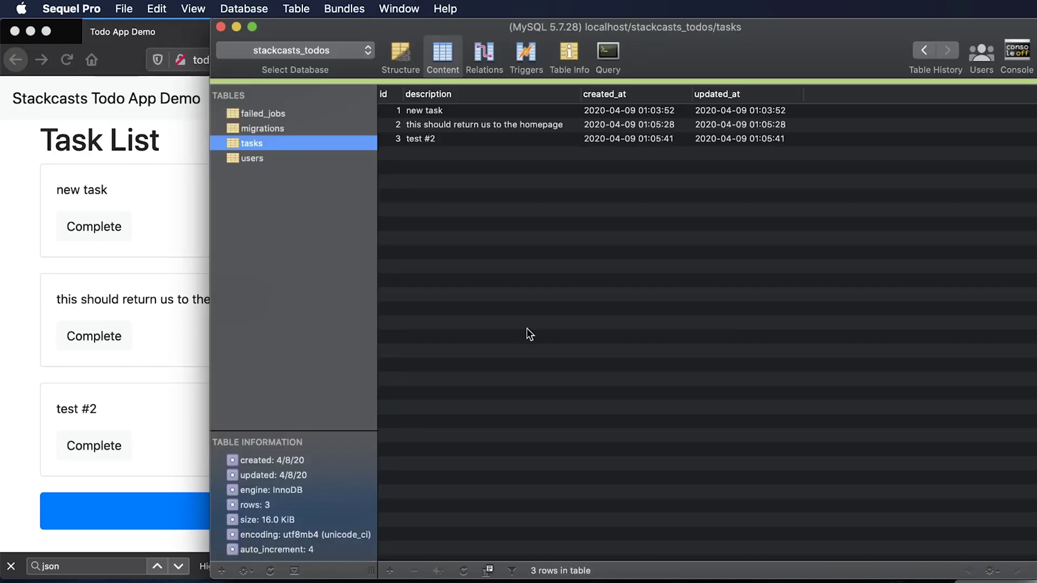
Truncate the tasks table in Sequel Pro, confirm it has 0 rows, and return to Firefox
{"action": "right_click", "coordinate": [257, 145]}
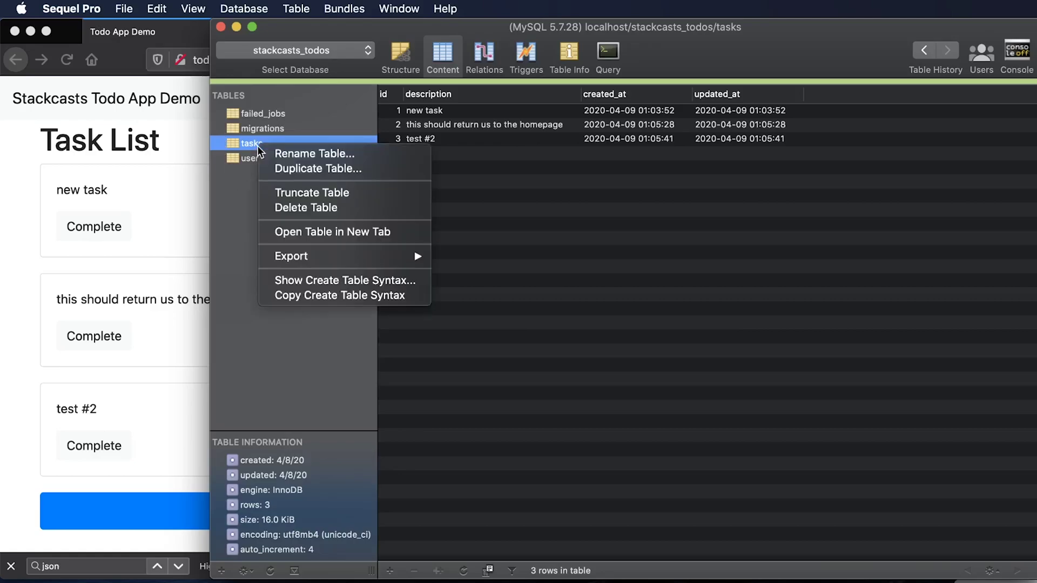
{"action": "left_click", "coordinate": [334, 197]}
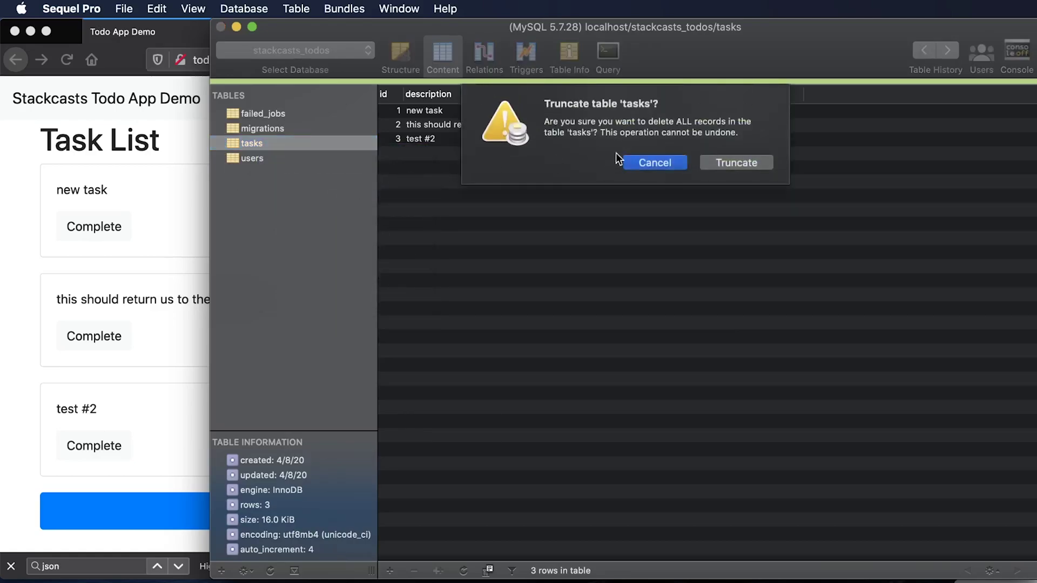
{"action": "left_click", "coordinate": [764, 165]}
{"action": "left_click", "coordinate": [161, 363]}
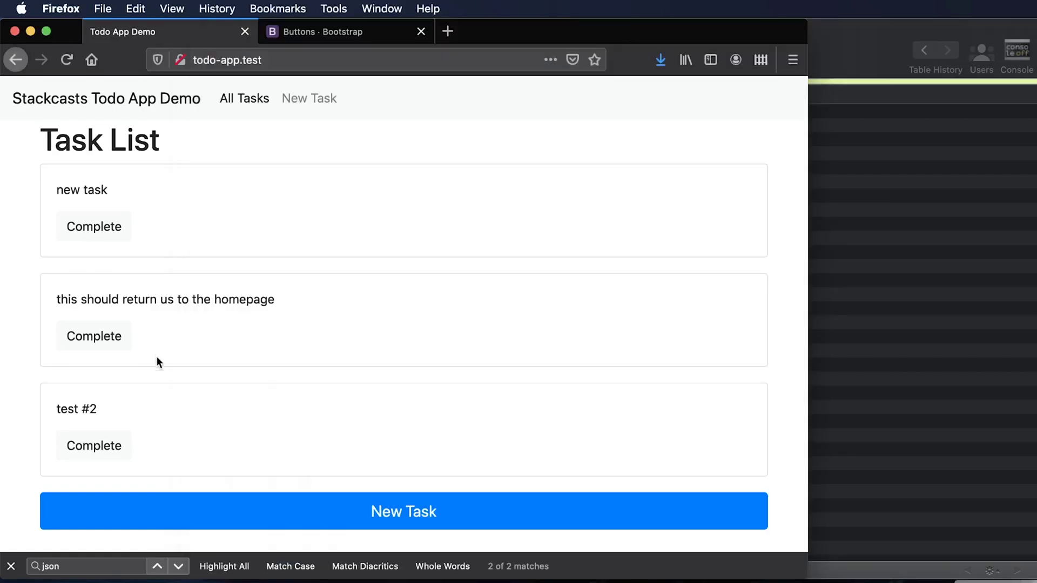
{"action": "left_click", "coordinate": [975, 359]}
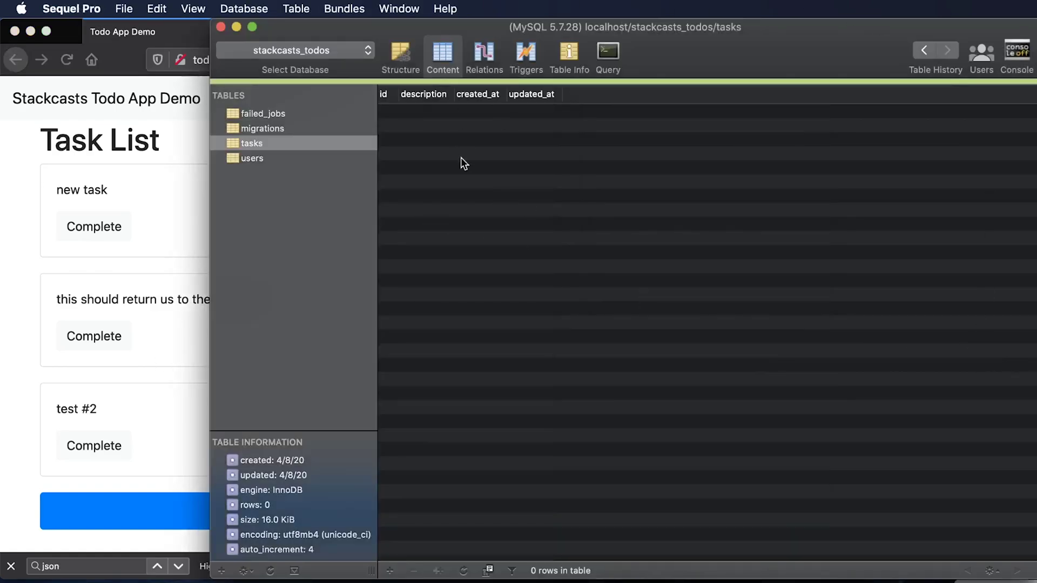
{"action": "left_click", "coordinate": [129, 275]}
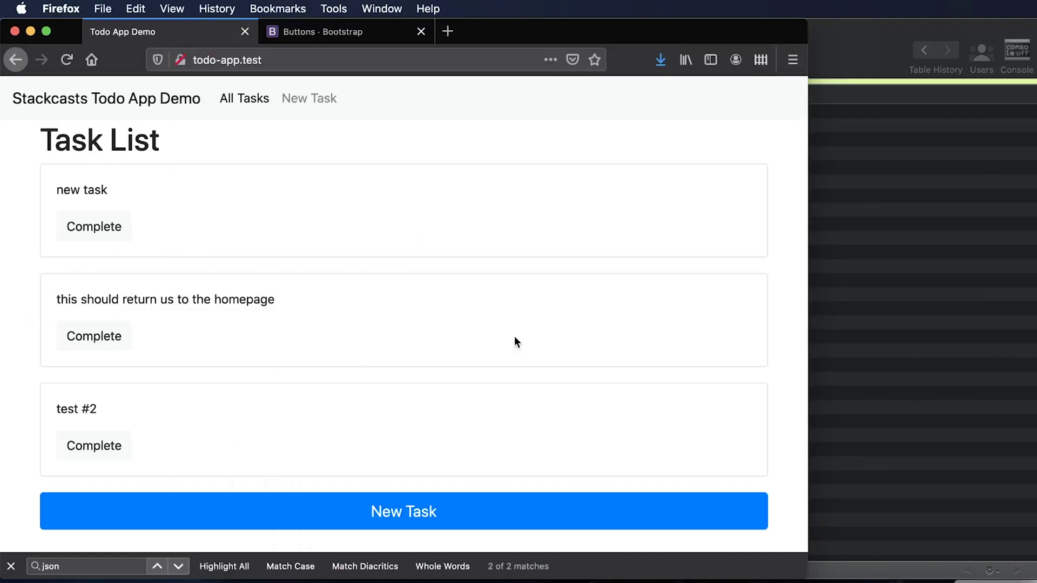
Reload the emptied list, then create the task 'This is my next task' through New Task
{"action": "key", "text": "super+r"}
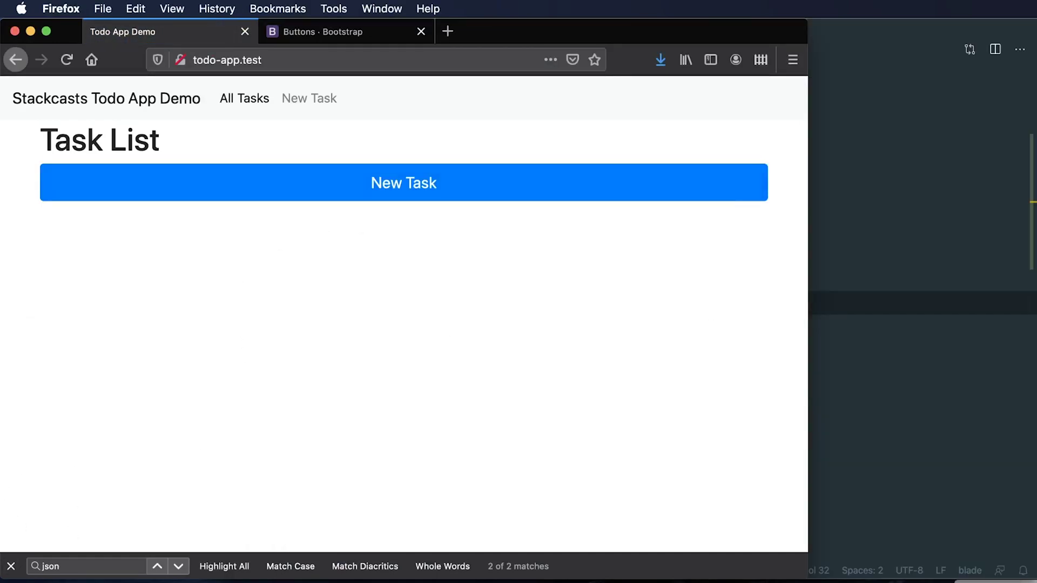
{"action": "left_click", "coordinate": [10, 567]}
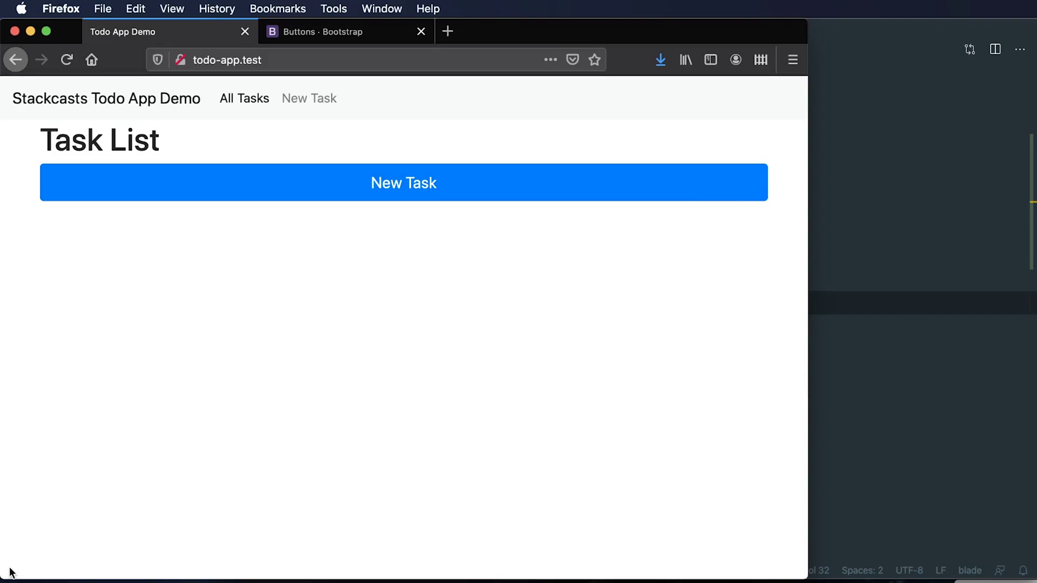
{"action": "left_click", "coordinate": [379, 186]}
{"action": "left_click", "coordinate": [246, 208]}
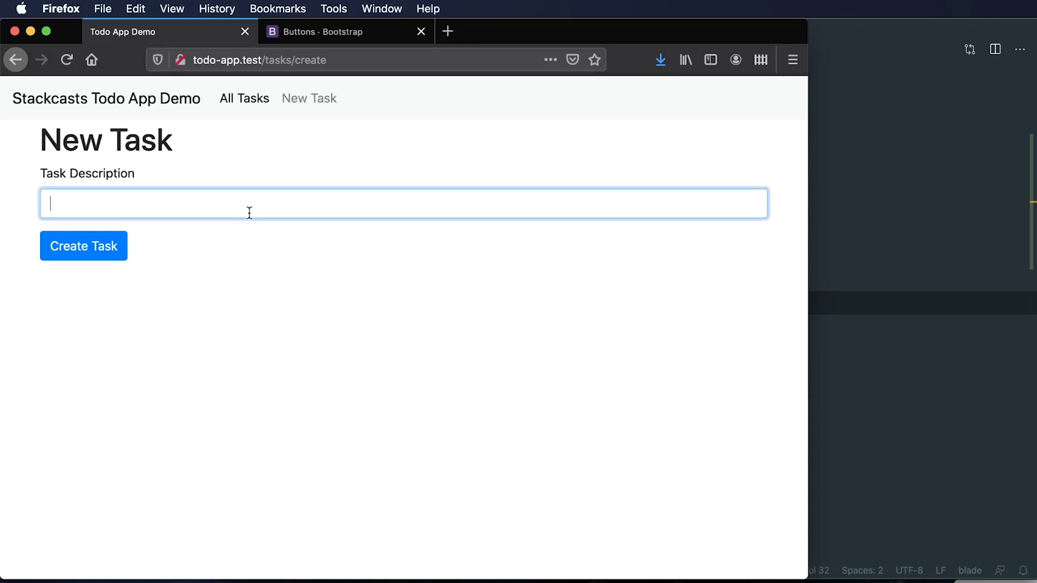
{"action": "type", "text": "This is my next task"}
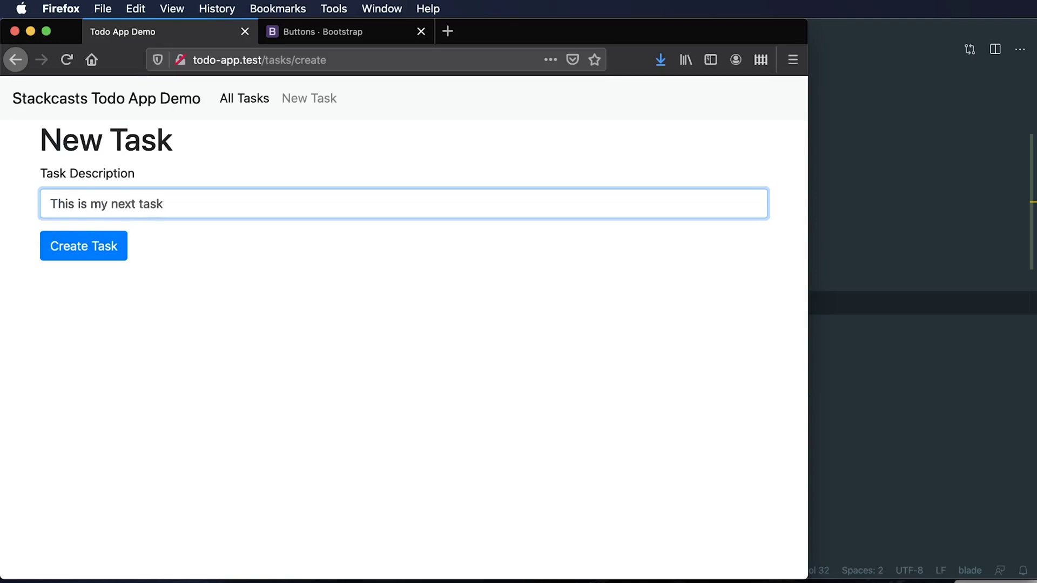
{"action": "left_click", "coordinate": [114, 258]}
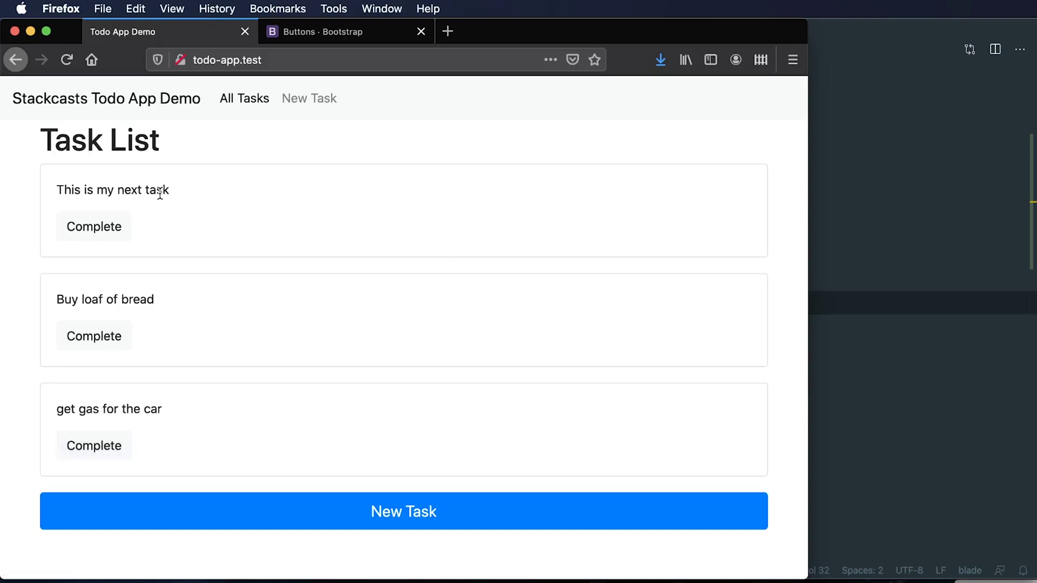
In TasksController index(), chain Task::orderBy('id', 'DESC') onto the query, save, and reload
{"action": "left_click", "coordinate": [944, 489]}
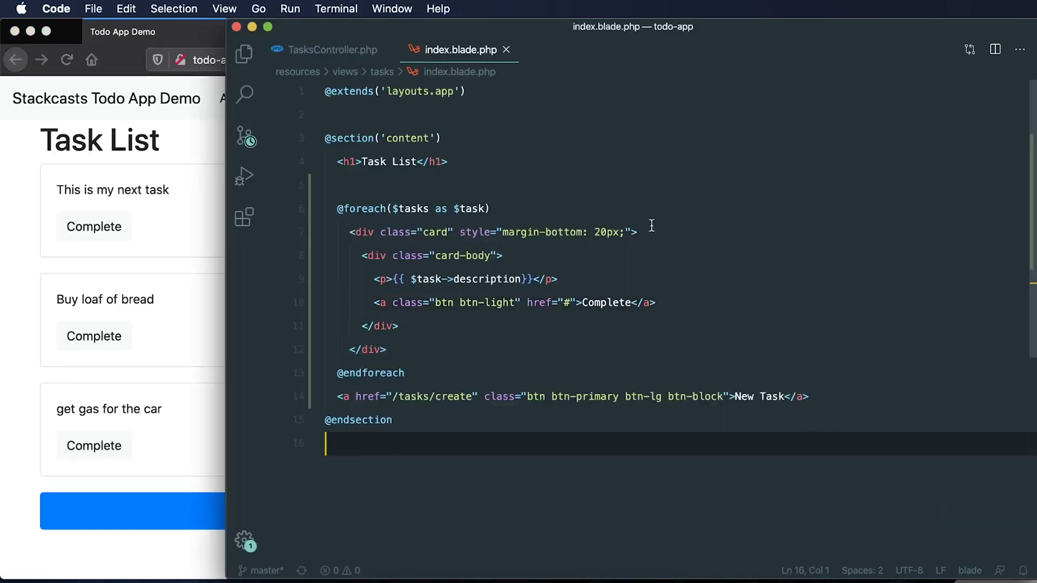
{"action": "left_click", "coordinate": [308, 49]}
{"action": "scroll", "coordinate": [371, 410], "scroll_direction": "down", "scroll_amount": 2}
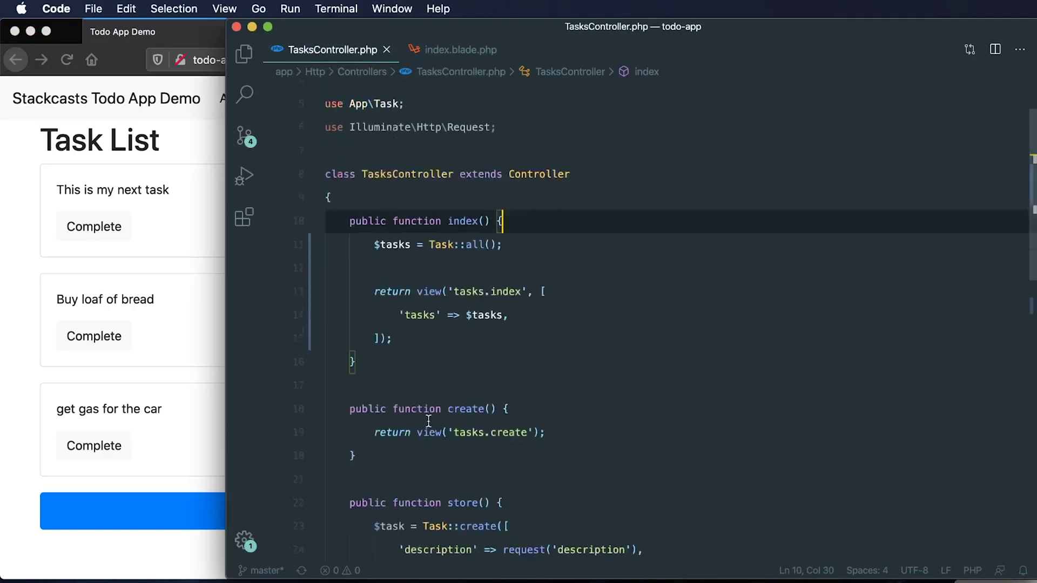
{"action": "scroll", "coordinate": [477, 191], "scroll_direction": "down", "scroll_amount": 1}
{"action": "left_click", "coordinate": [466, 205]}
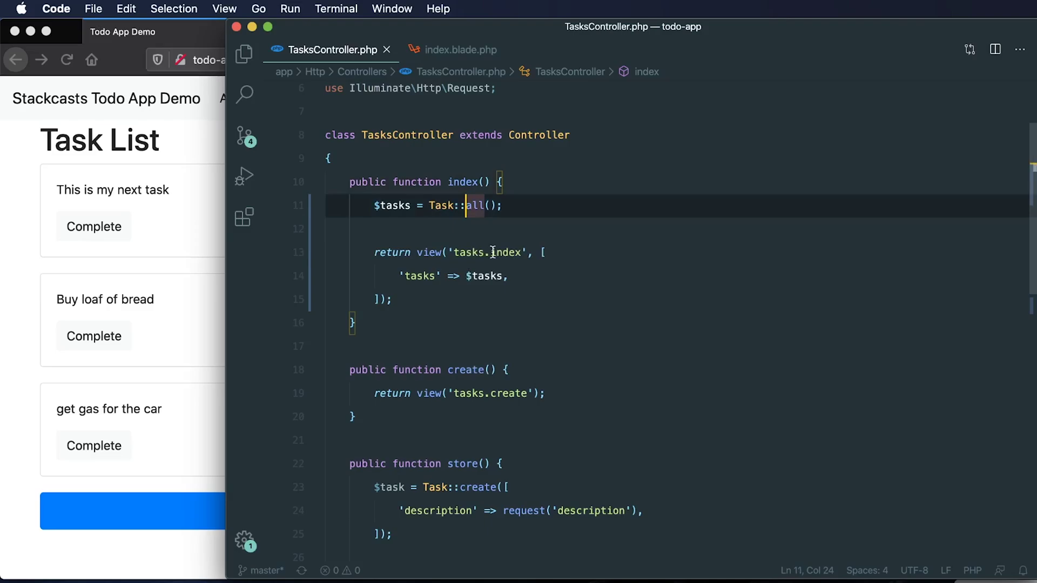
{"action": "type", "text": "order"}
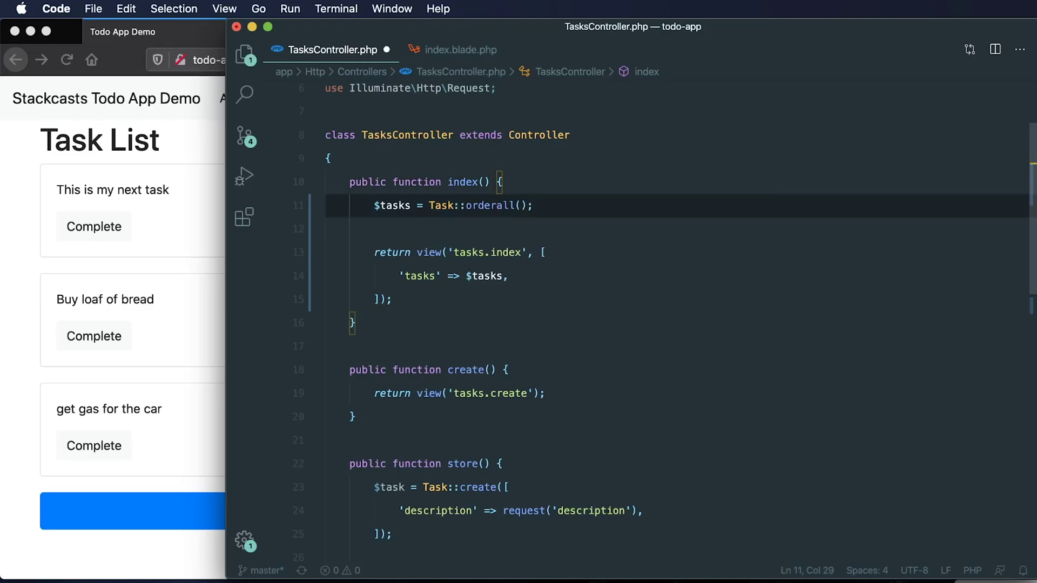
{"action": "type", "text": "By('"}
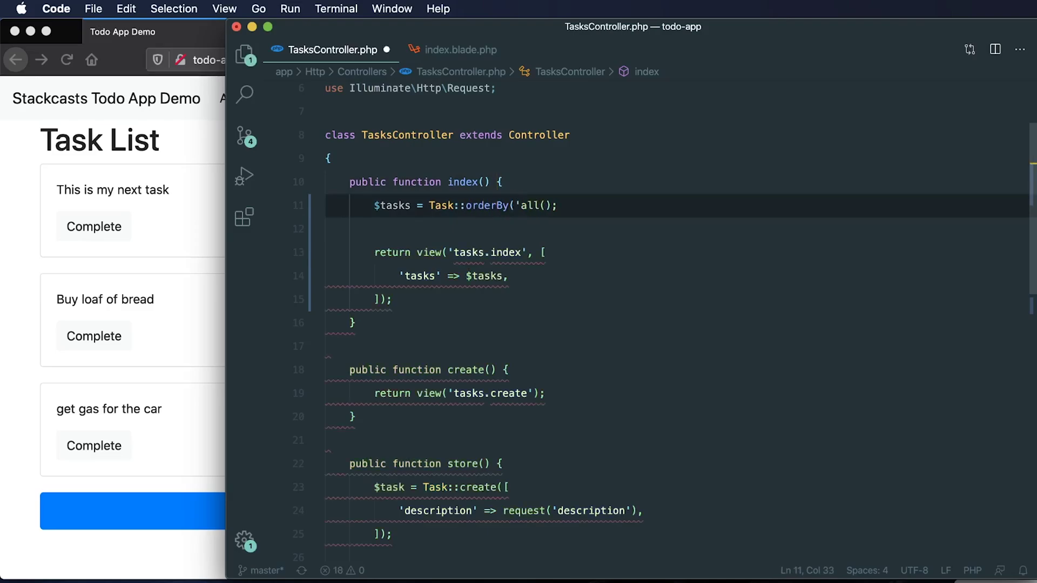
{"action": "type", "text": "id', 'DESC',"}
{"action": "key", "text": "BackSpace"}
{"action": "type", "text": ")"}
{"action": "key", "text": "Return"}
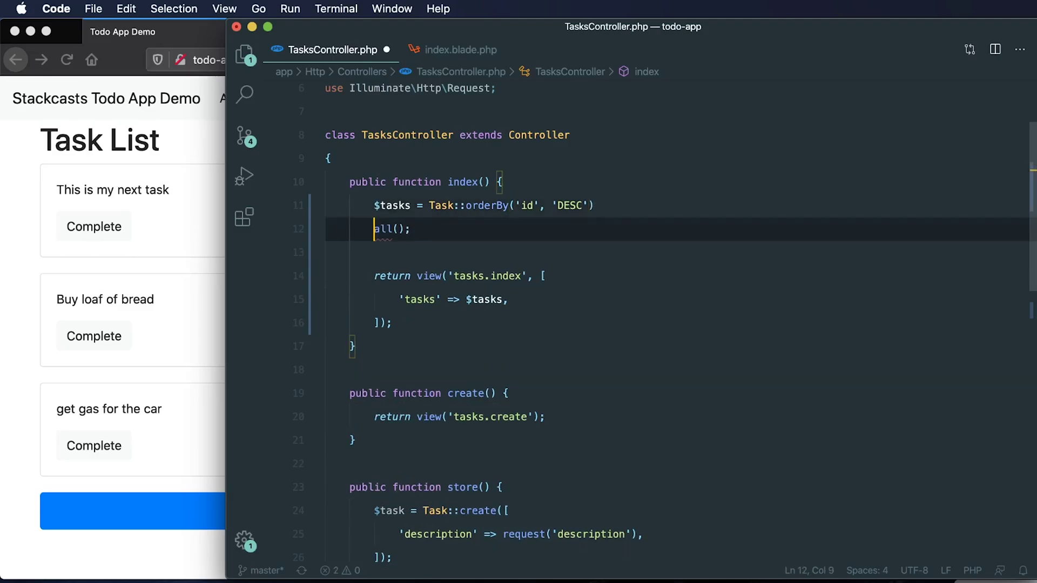
{"action": "key", "text": "Tab"}
{"action": "type", "text": "->"}
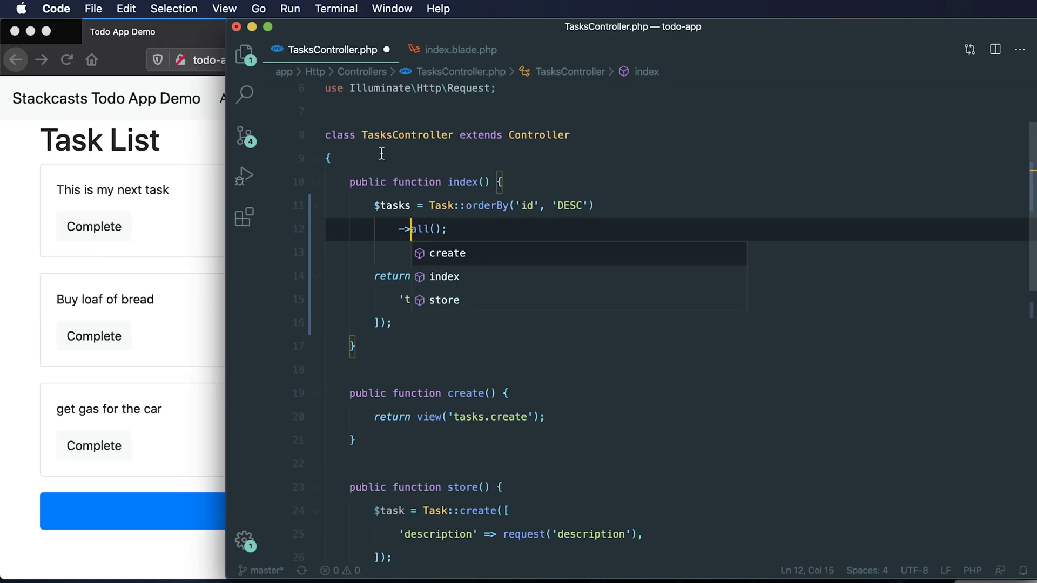
{"action": "left_click", "coordinate": [511, 214]}
{"action": "key", "text": "super+s"}
{"action": "left_click", "coordinate": [107, 305]}
{"action": "key", "text": "super+r"}
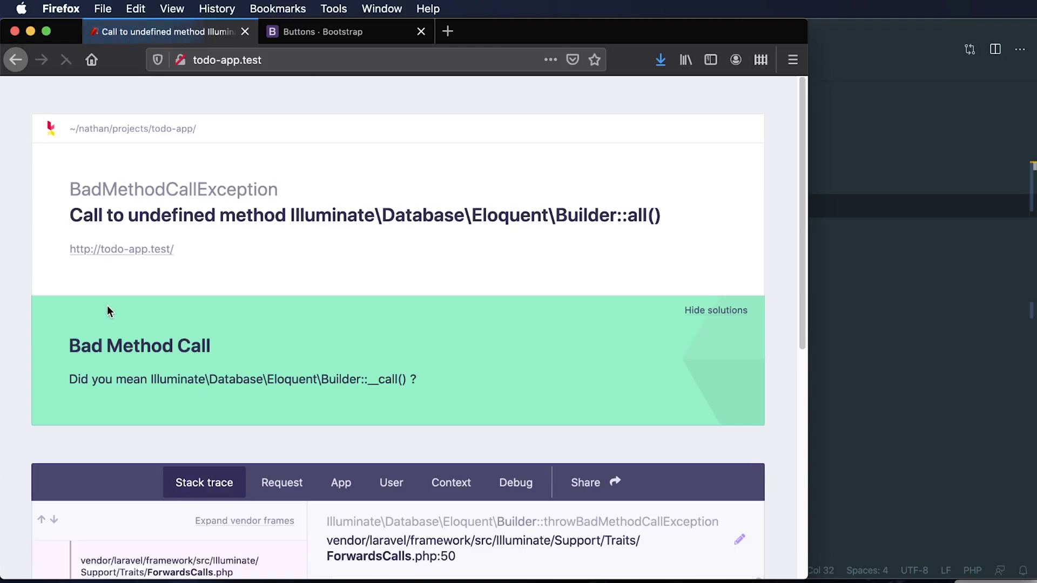
Replace the failing all() with get() on line 12 and reload the Task List
{"action": "key", "text": "super+Tab"}
{"action": "left_click", "coordinate": [451, 229]}
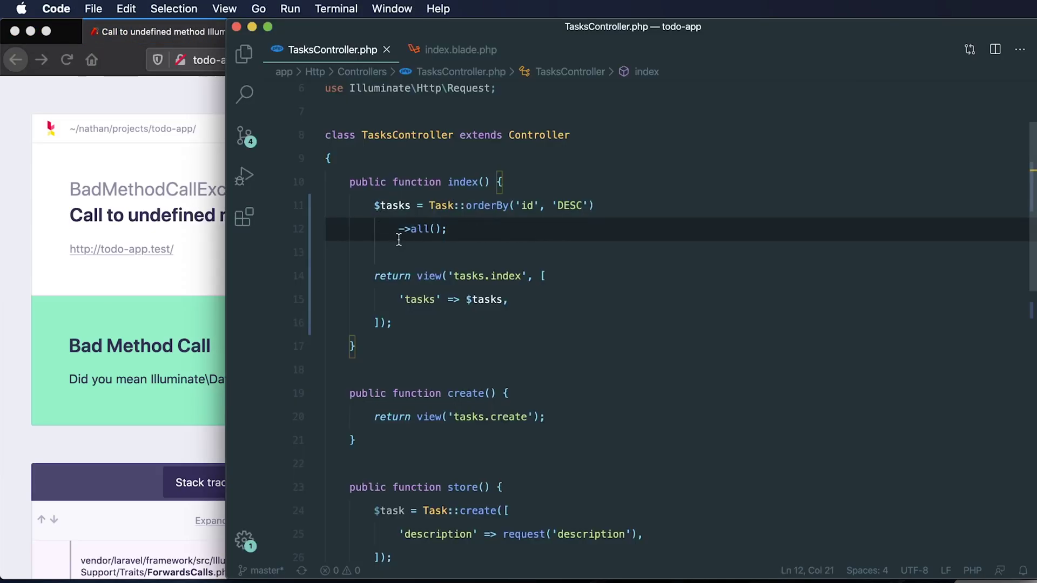
{"action": "left_click_drag", "start_coordinate": [396, 230], "coordinate": [667, 207]}
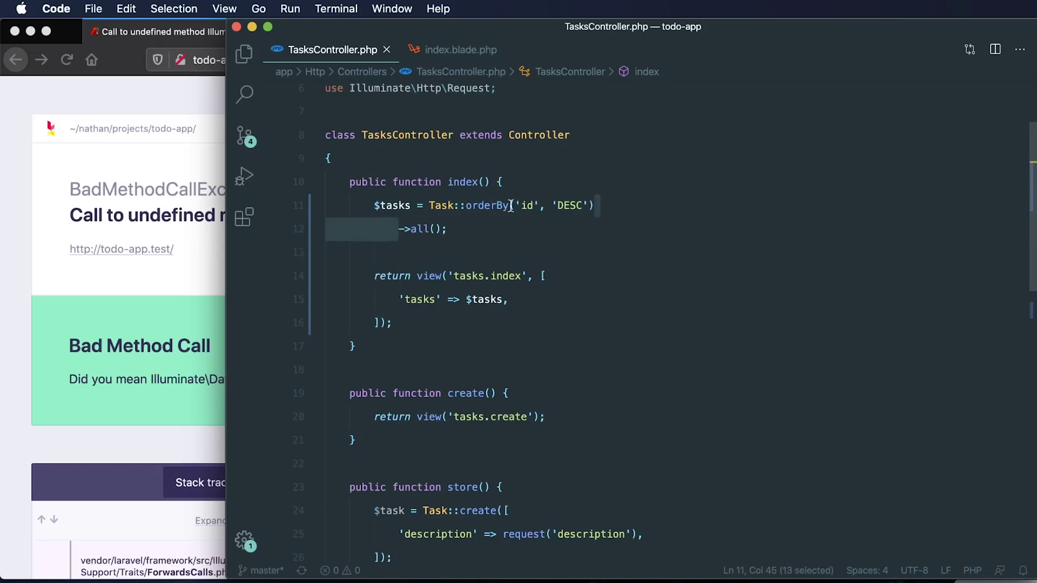
{"action": "double_click", "coordinate": [421, 231]}
{"action": "type", "text": "get"}
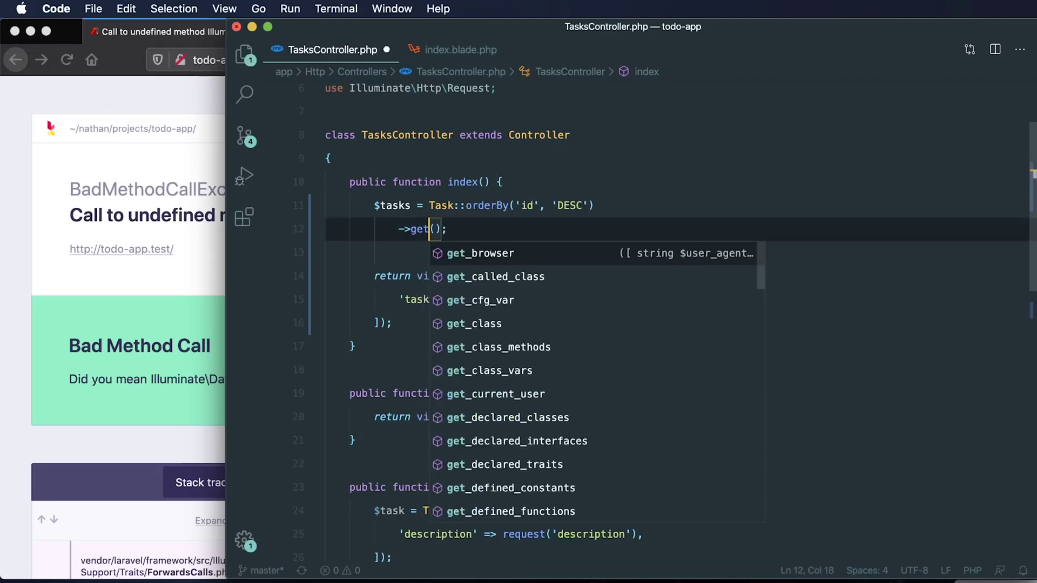
{"action": "left_click", "coordinate": [140, 306]}
{"action": "key", "text": "super+r"}
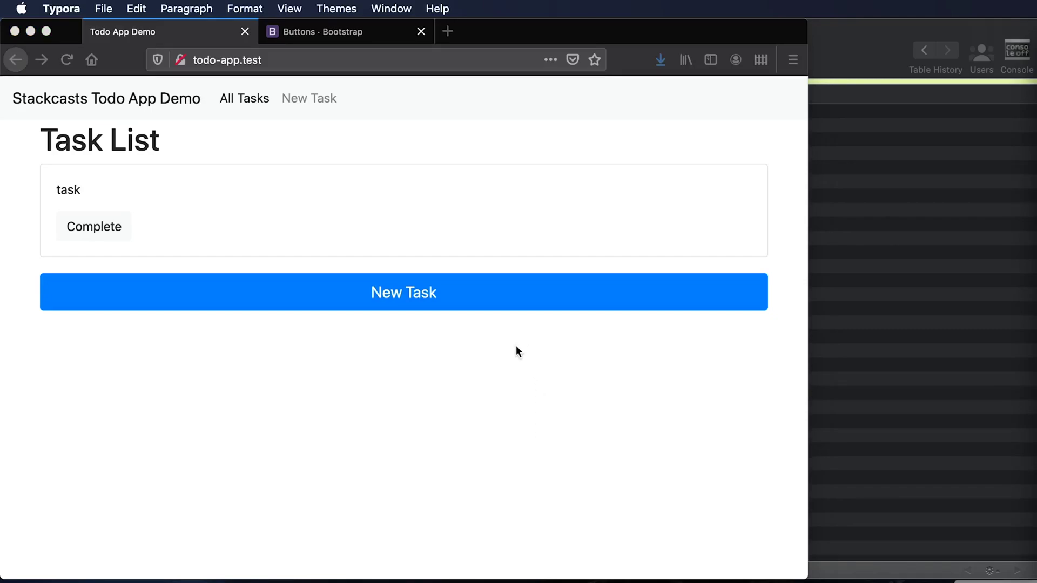
Press Complete on the lone 'task' card, then open and dismiss the page's context menu
{"action": "left_click", "coordinate": [103, 220]}
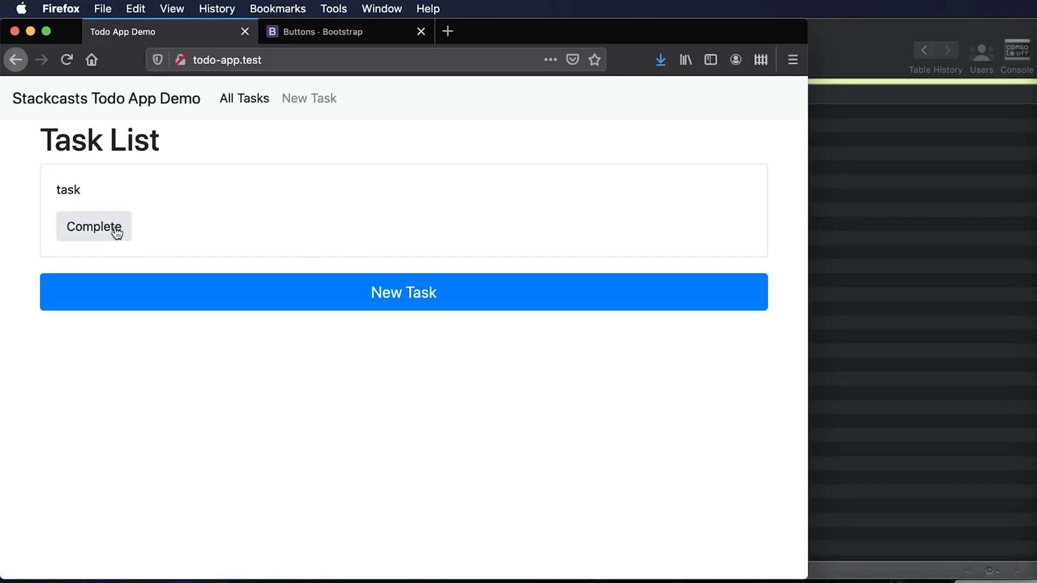
{"action": "left_click", "coordinate": [115, 233]}
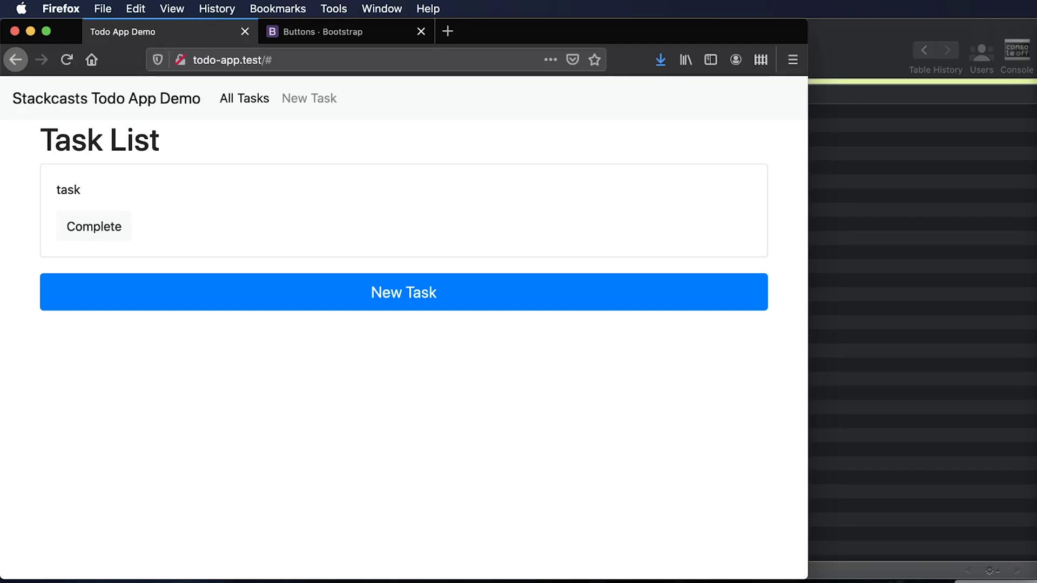
{"action": "right_click", "coordinate": [360, 480]}
{"action": "left_click", "coordinate": [234, 528]}
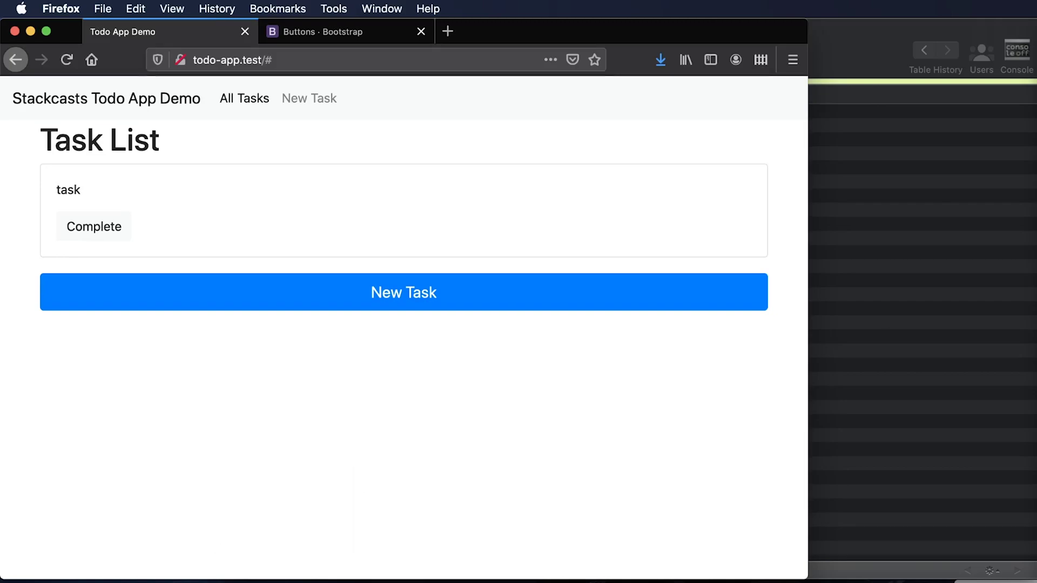